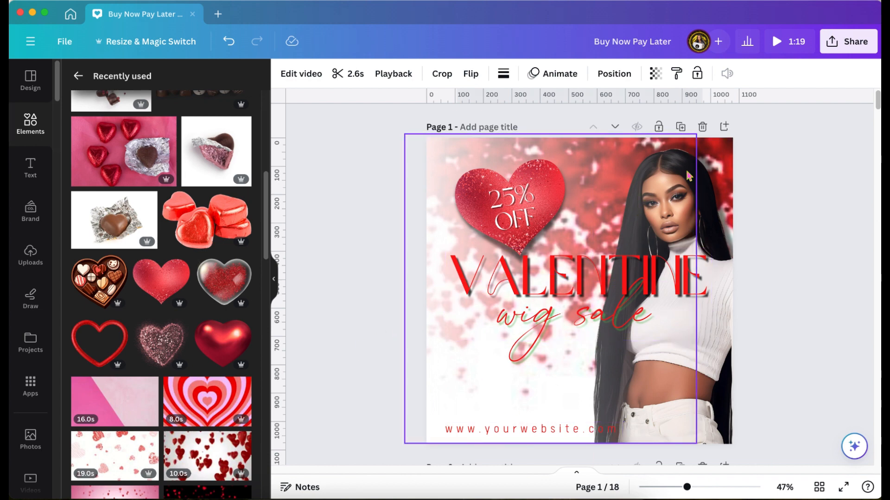
click(711, 166)
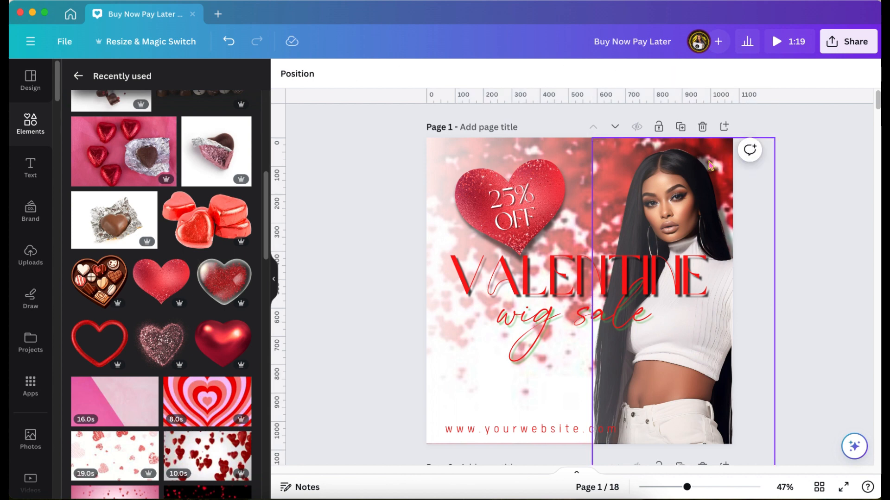
click(581, 209)
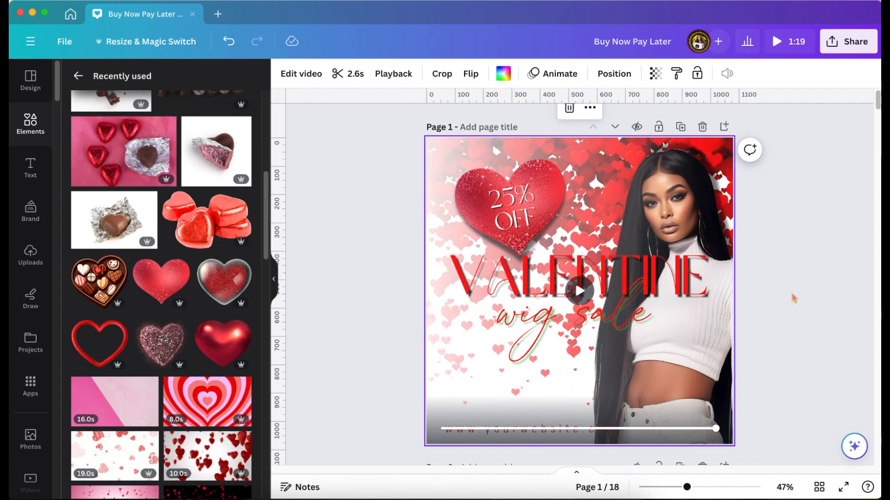
Move the falling red hearts video up on page 2 and set it as the page background.
scroll(794, 298, down, 7)
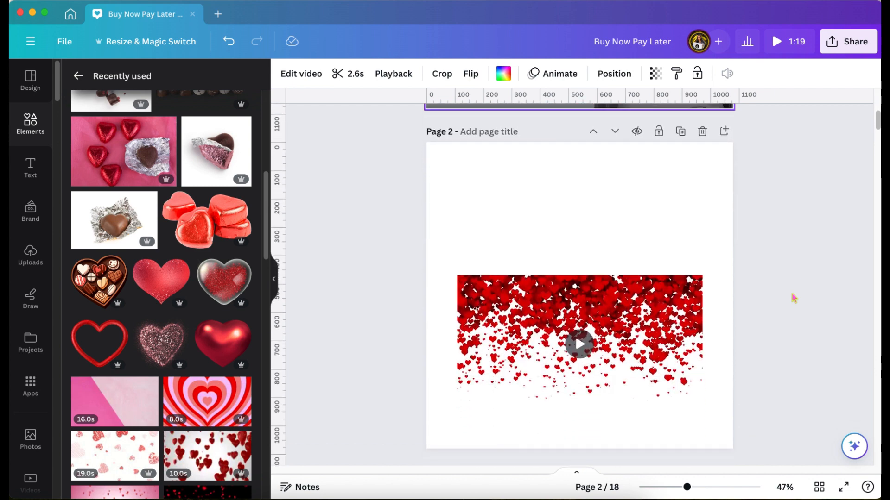
scroll(794, 298, down, 1)
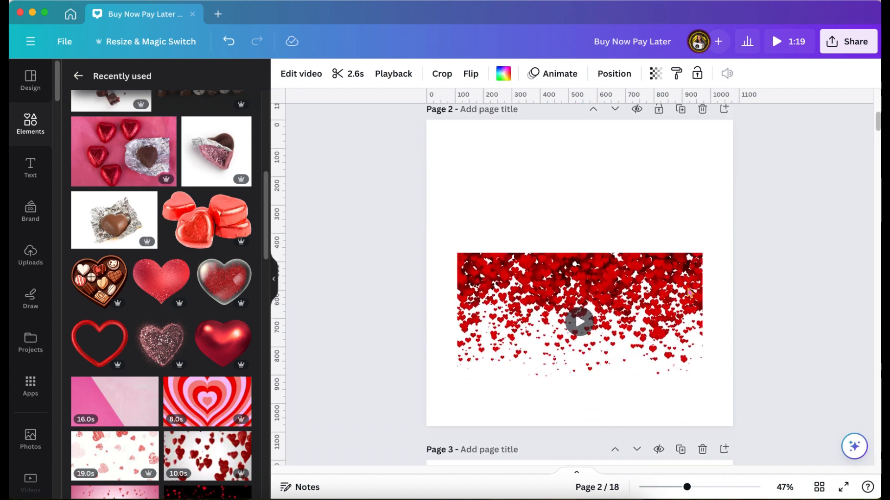
click(649, 295)
drag(649, 295, 648, 257)
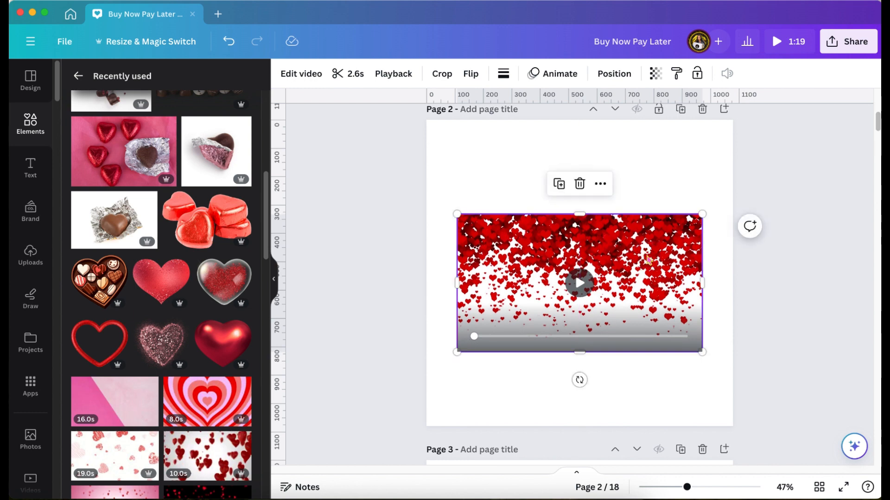
right_click(647, 258)
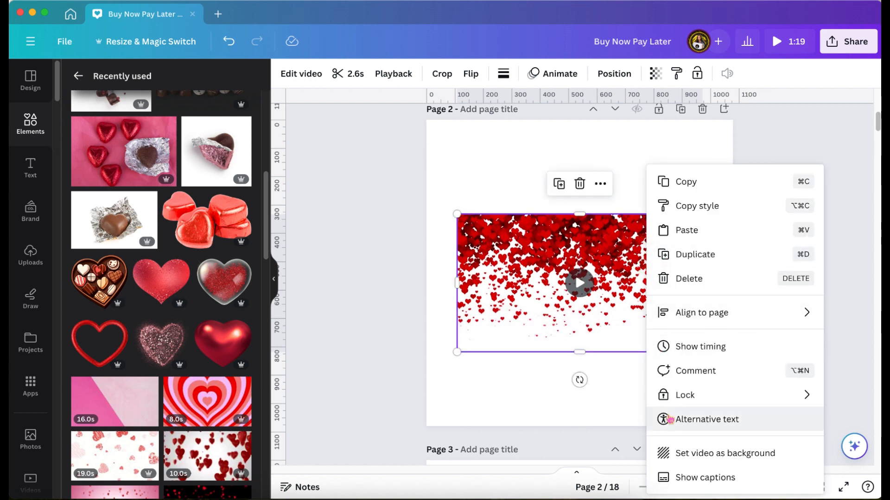
click(682, 454)
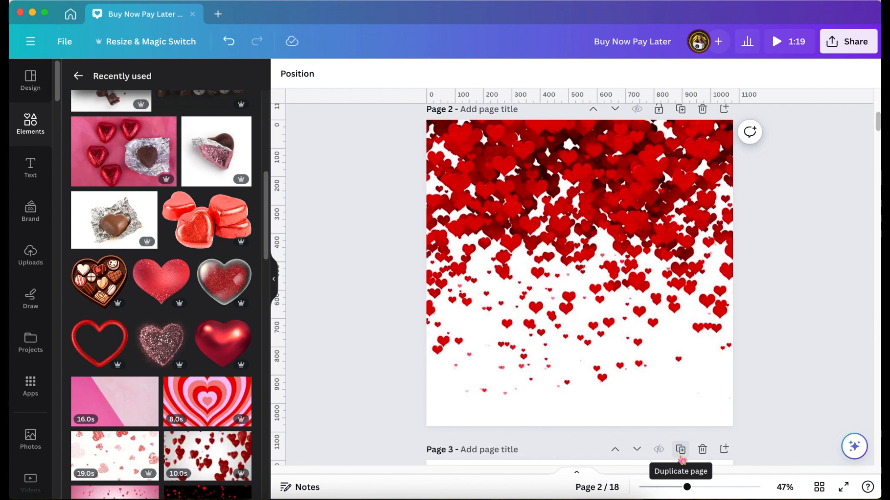
Play the background video on page 2 and check its trim range.
scroll(676, 299, up, 1)
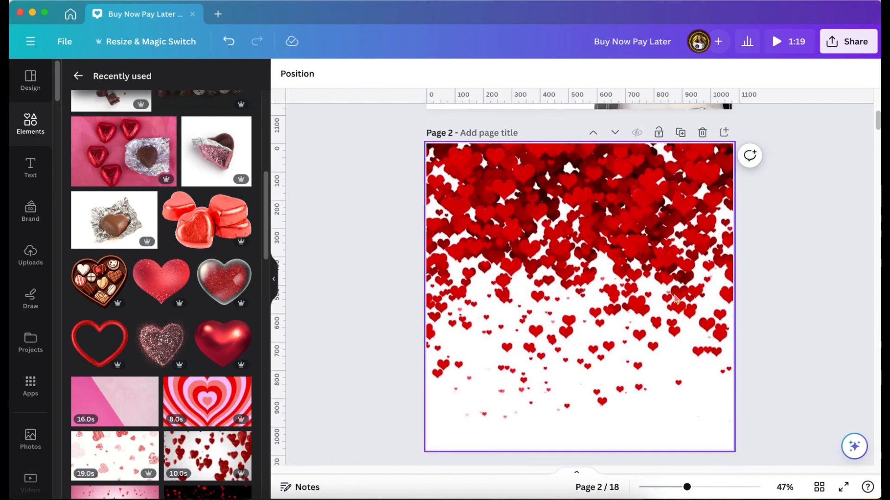
click(589, 299)
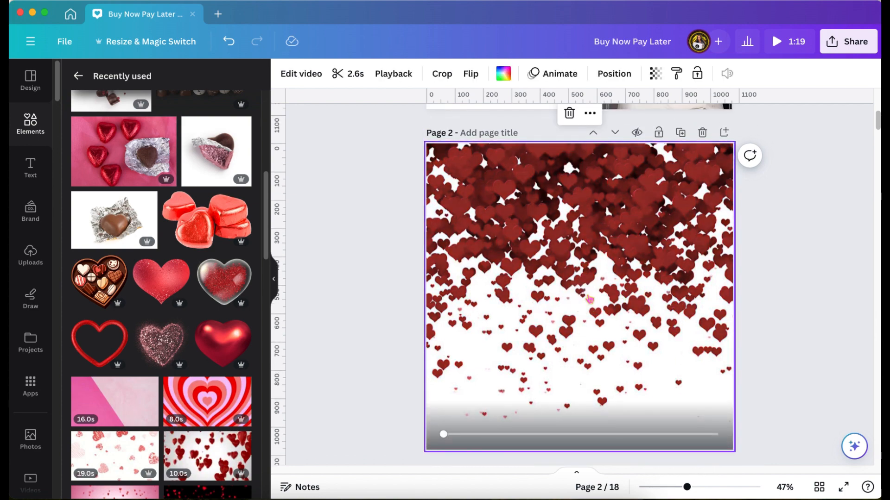
click(589, 298)
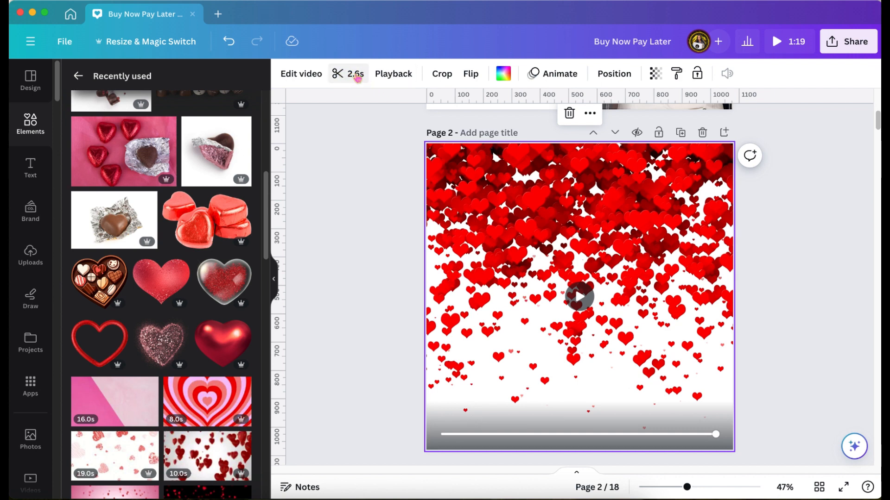
click(356, 77)
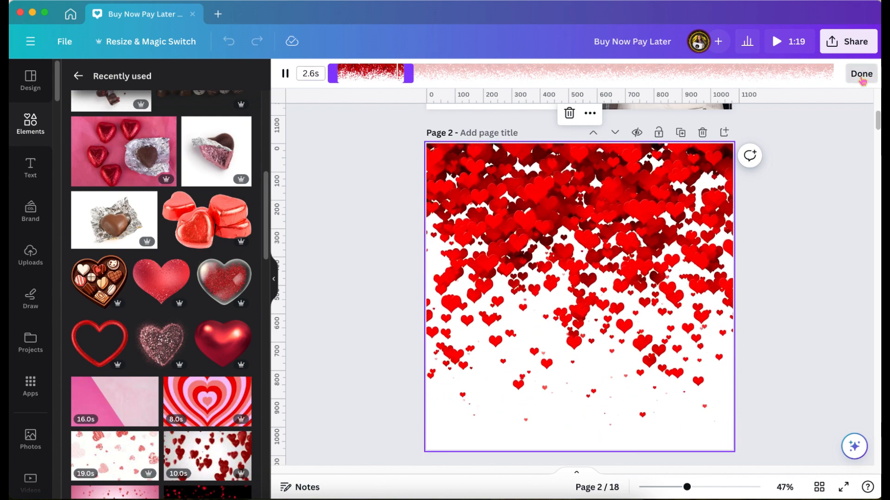
click(861, 75)
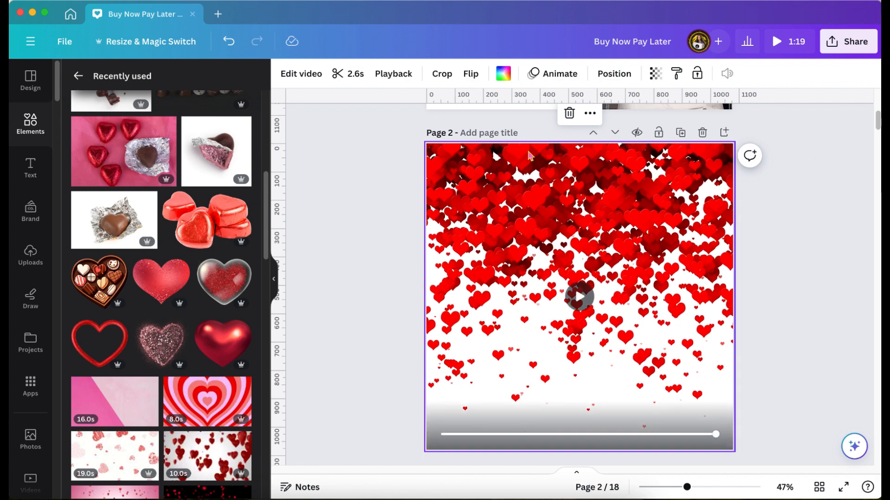
Add the uploaded photo of the model in a white turtleneck and white pants to page 2.
click(27, 255)
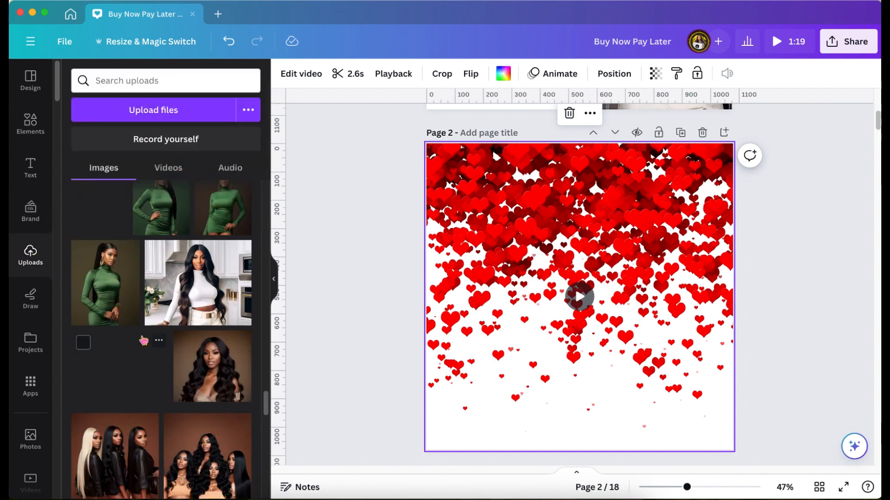
click(213, 351)
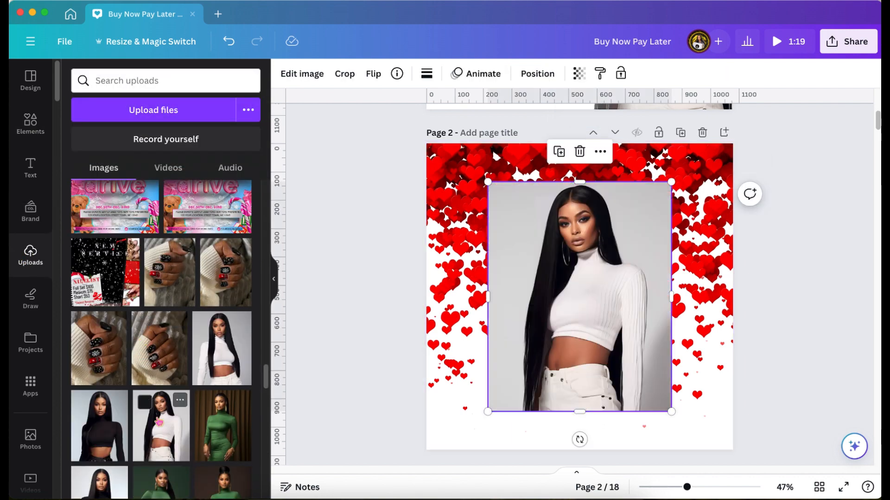
Remove the model photo's background and place the cutout in the lower-right corner of page 2.
click(311, 77)
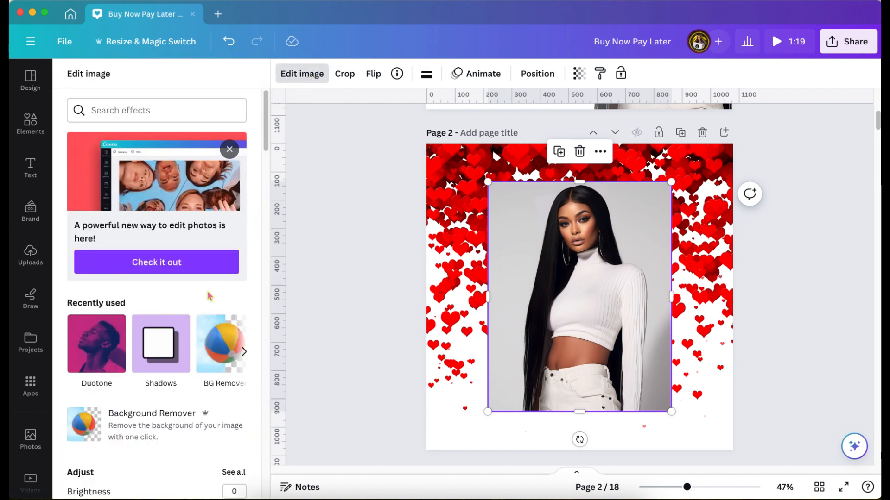
click(99, 410)
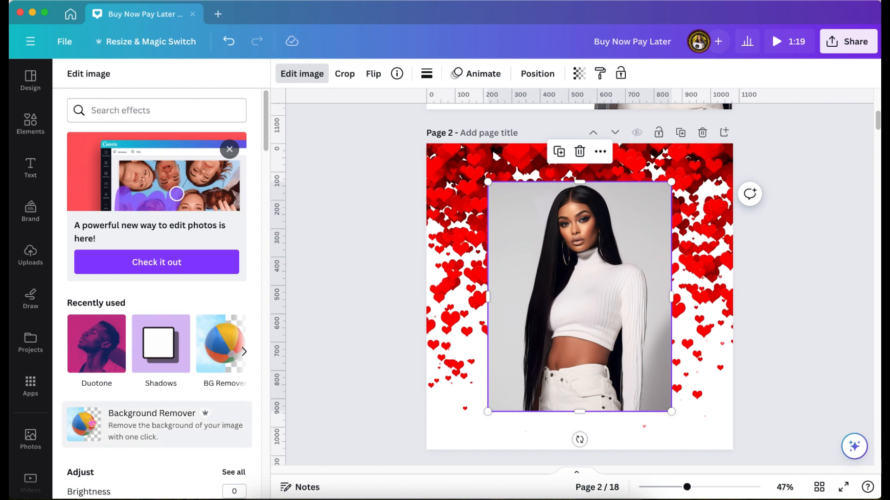
drag(635, 388, 692, 419)
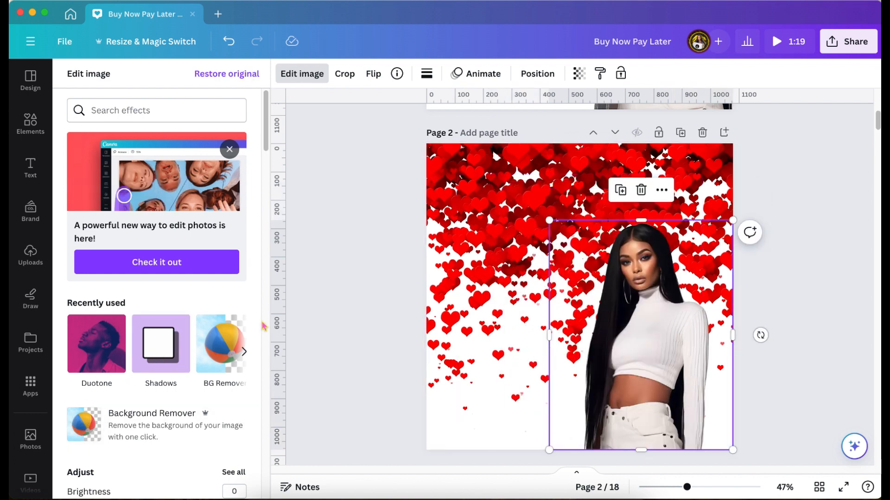
Add a Drop shadow to the model cutout and open the shadow's settings.
click(160, 343)
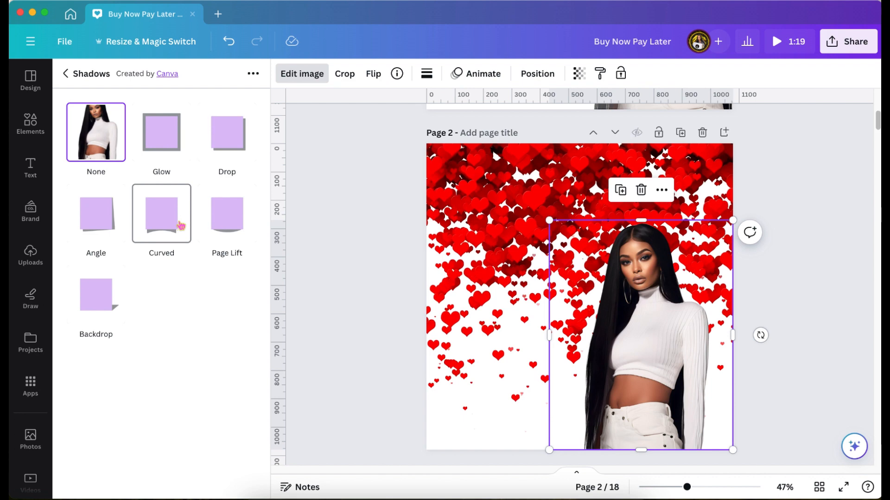
click(233, 137)
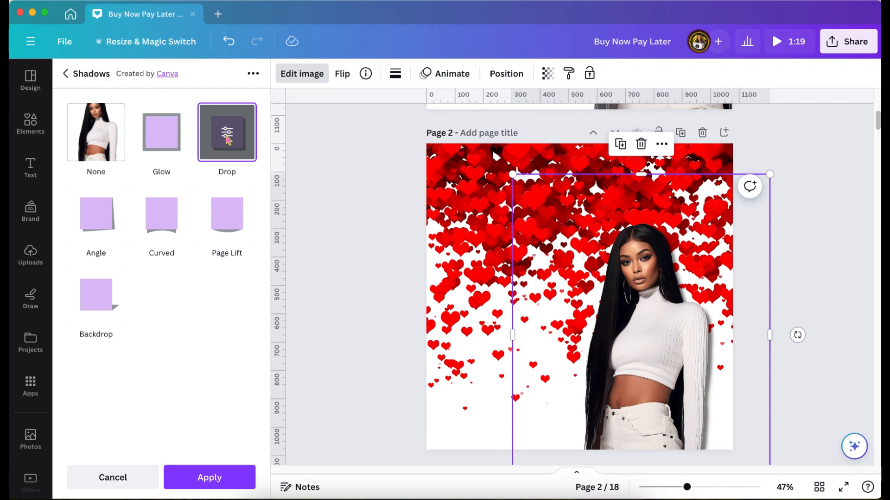
click(226, 133)
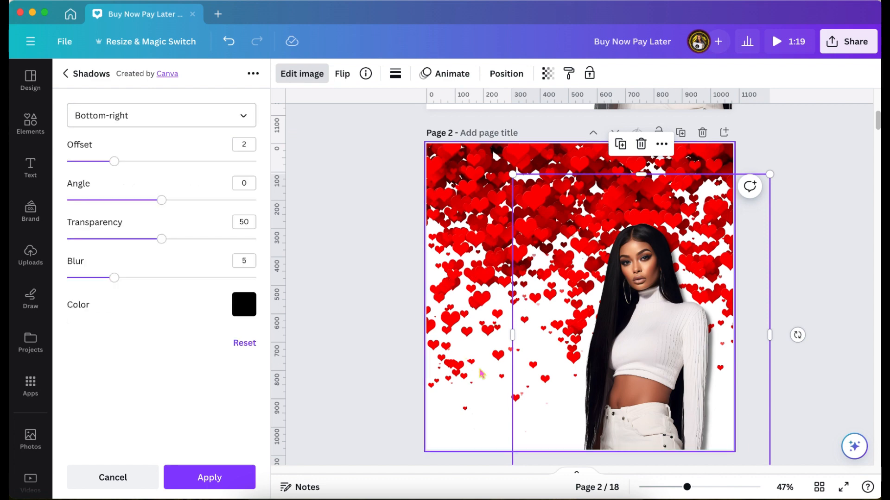
Try the Top and Top-right directions for the model's drop shadow.
drag(688, 486, 708, 486)
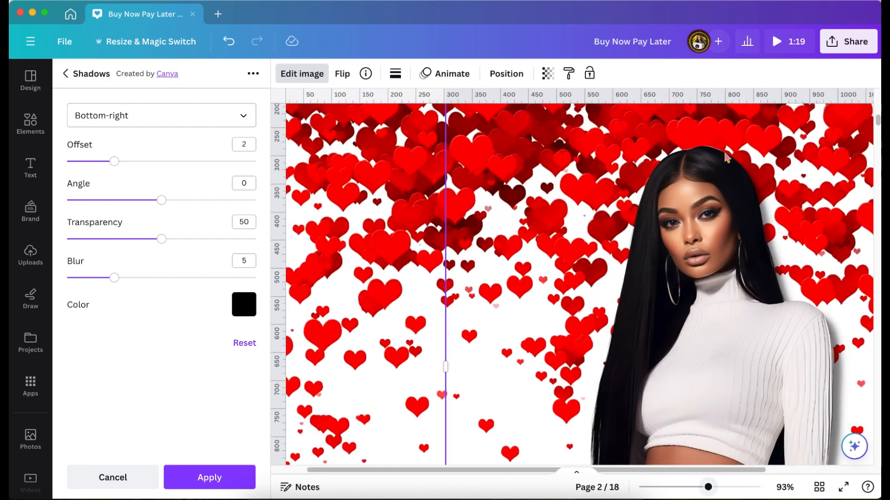
click(219, 119)
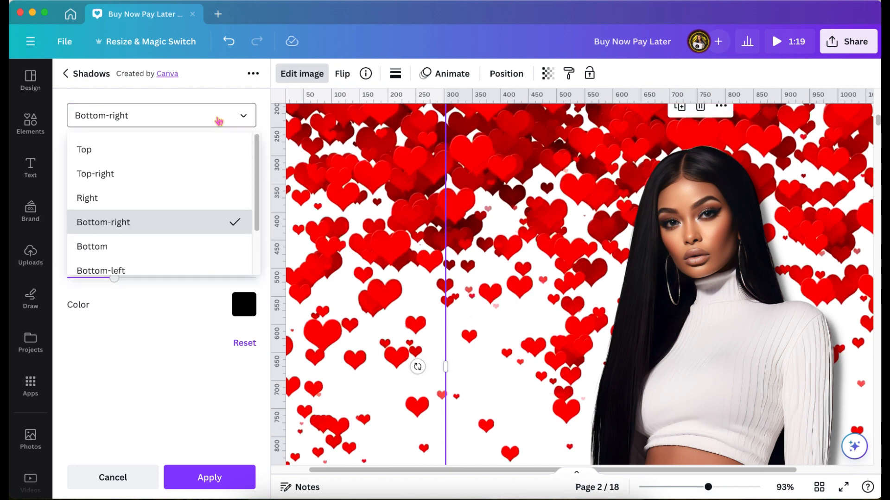
click(114, 159)
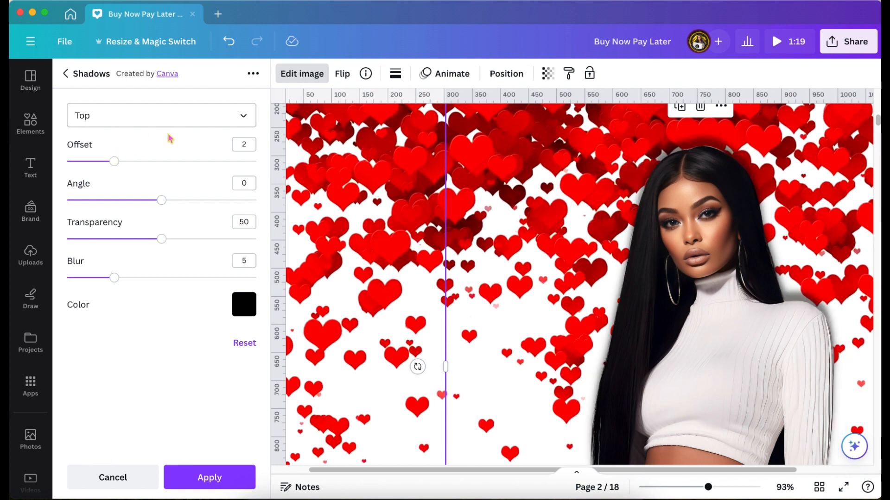
click(238, 115)
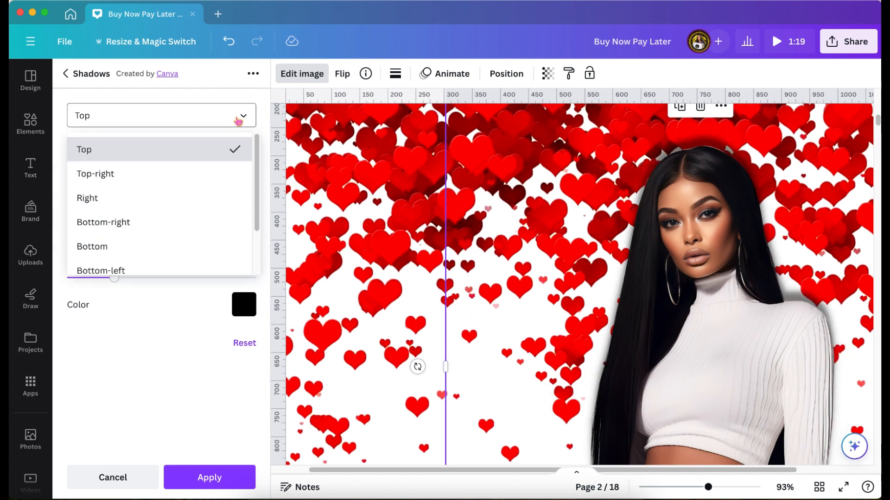
click(206, 175)
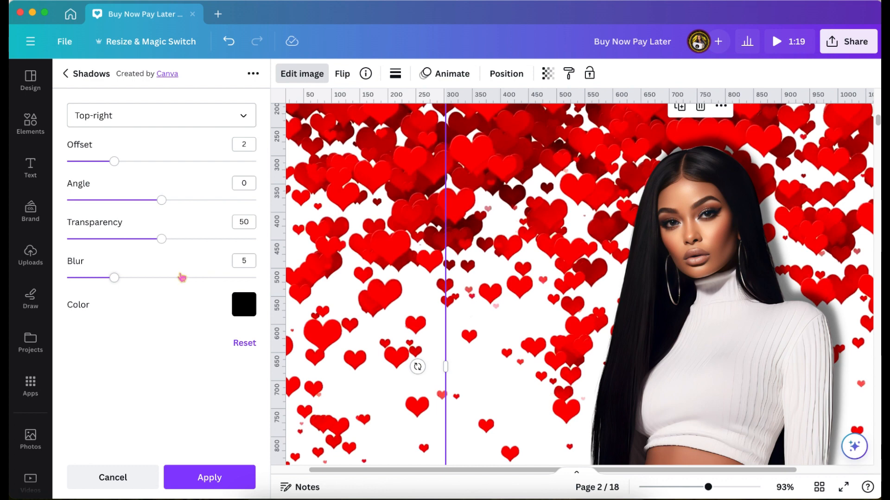
Set the drop shadow's transparency to 100 and its direction to Right, after trying Top.
drag(165, 243, 273, 238)
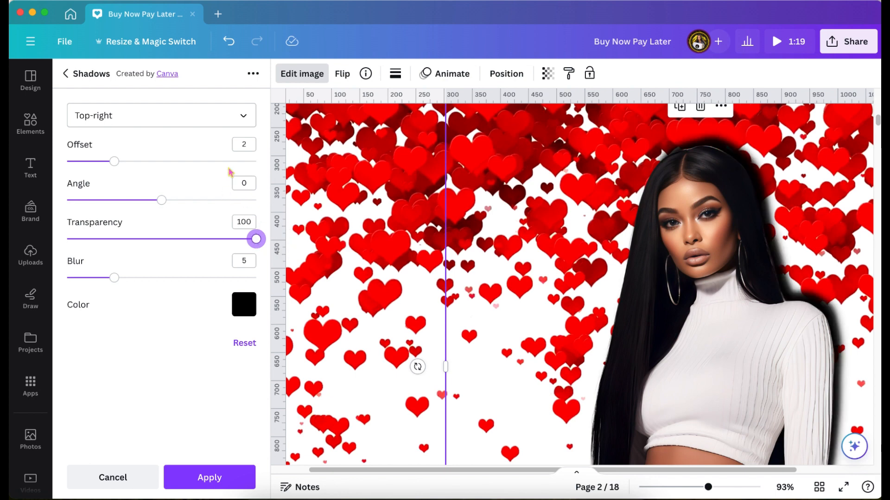
click(250, 119)
click(195, 151)
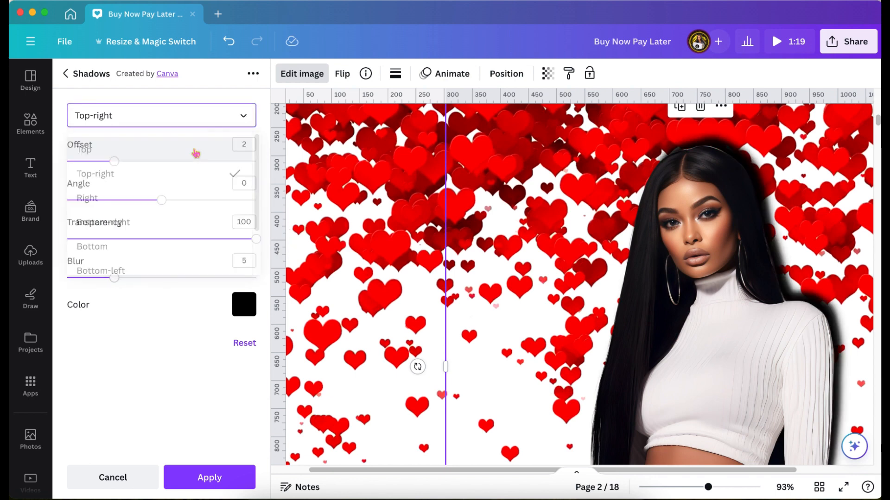
click(230, 119)
click(188, 207)
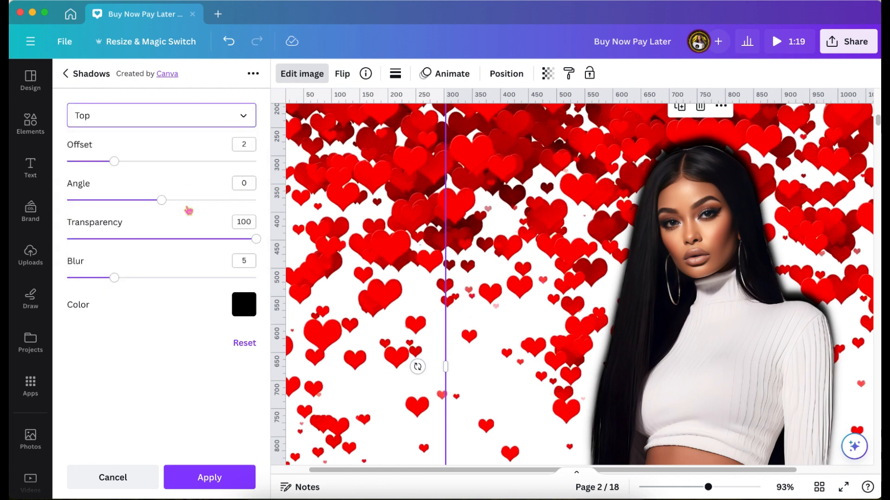
Try the Left and Top-right shadow directions on the model cutout and return the direction to Right.
click(237, 119)
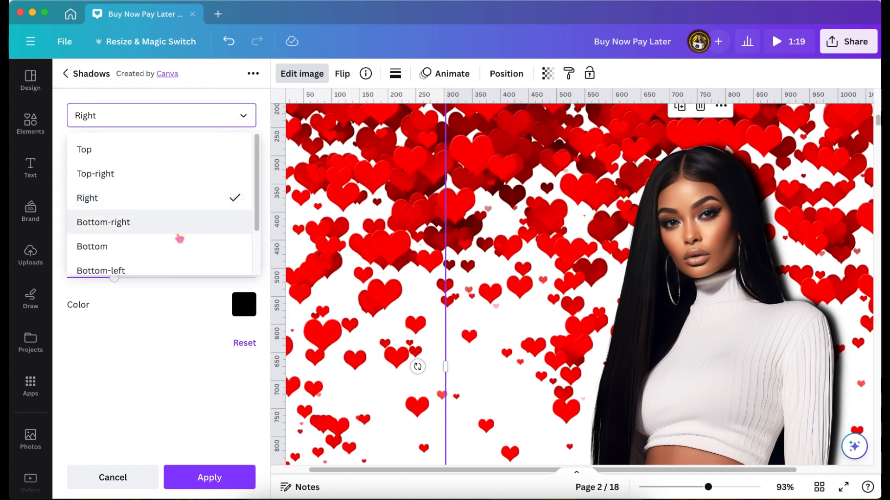
scroll(179, 239, down, 3)
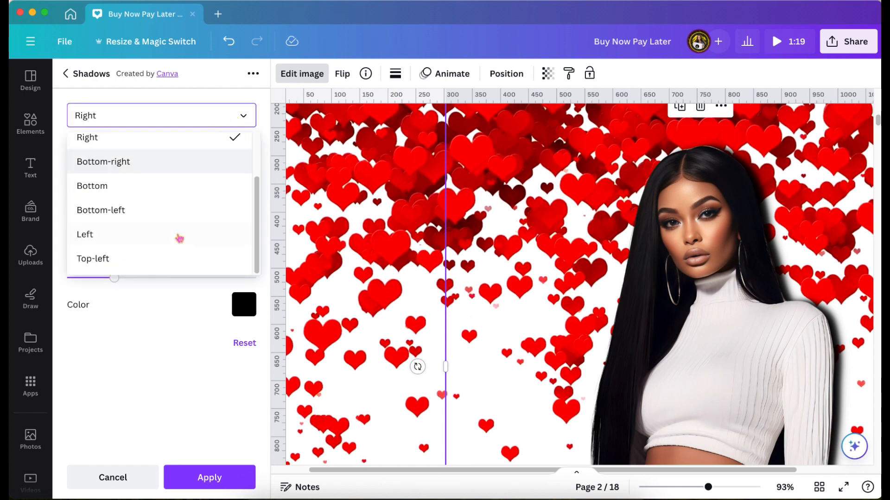
click(103, 240)
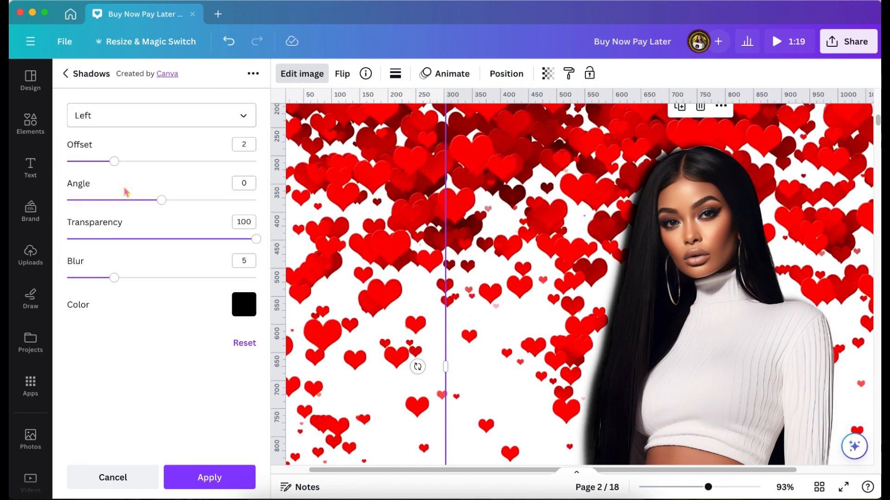
click(198, 117)
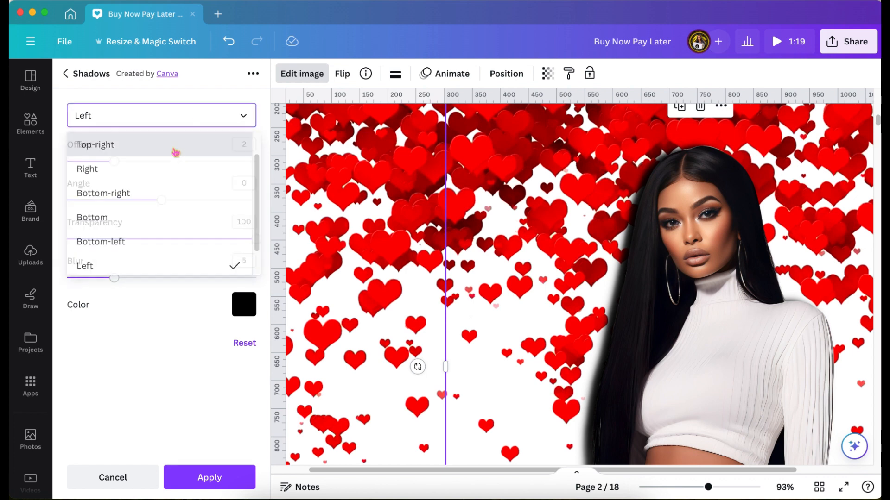
click(175, 153)
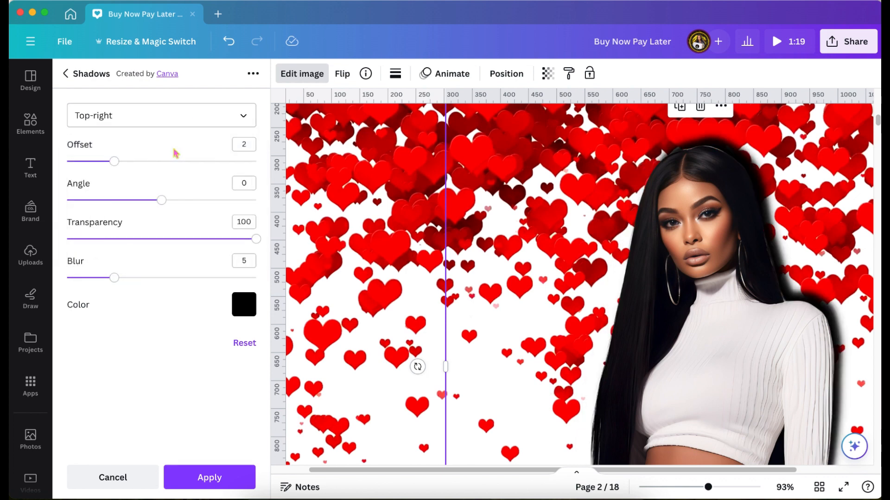
click(217, 121)
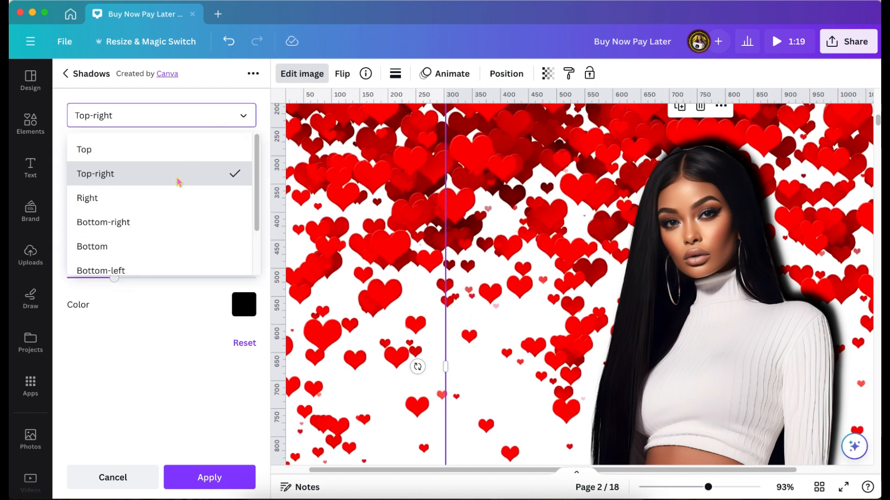
click(171, 202)
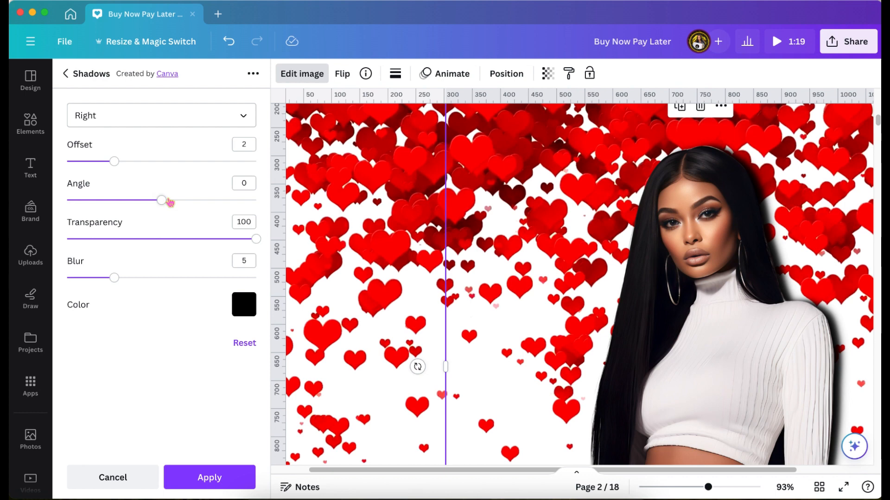
Set the model's drop shadow transparency to 50 and its direction to Top-right.
click(162, 240)
drag(165, 239, 161, 240)
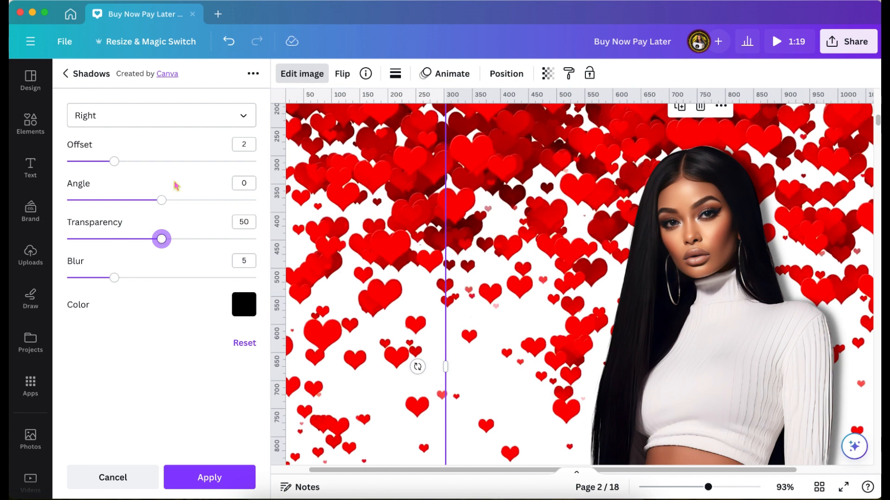
click(180, 119)
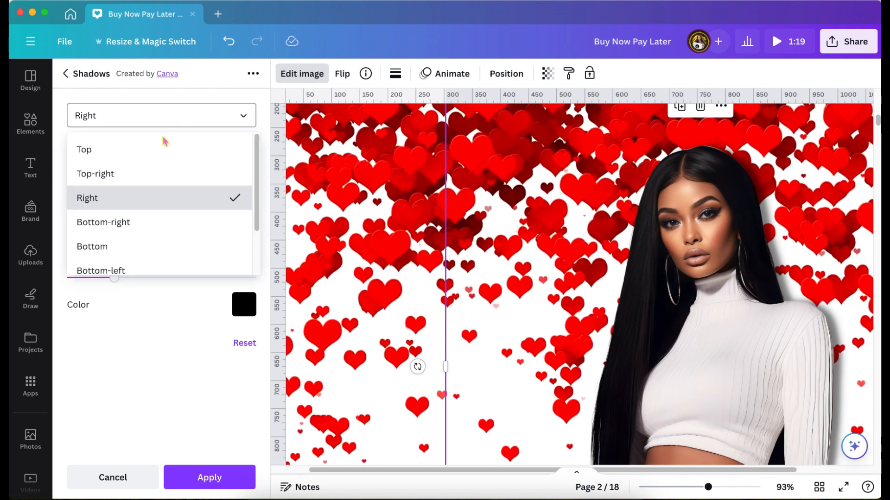
click(148, 176)
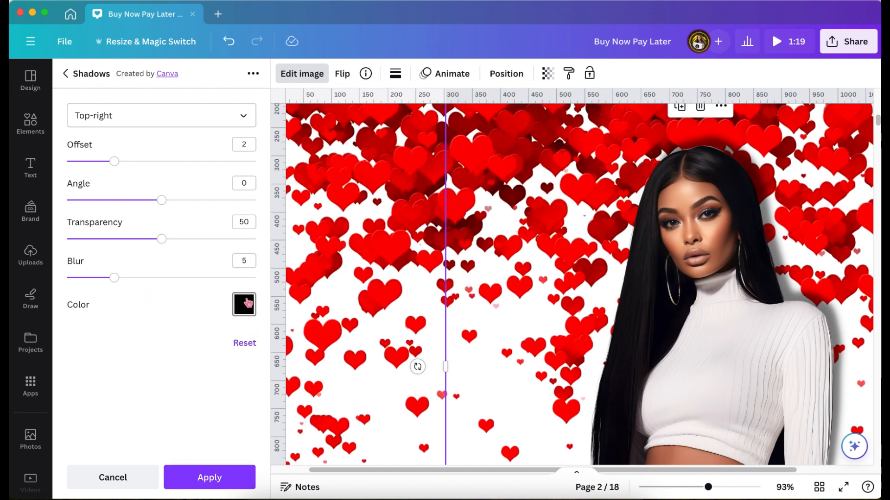
Try bright red and dark red #b9081b as the shadow color, return it to black, and apply the shadow.
click(248, 303)
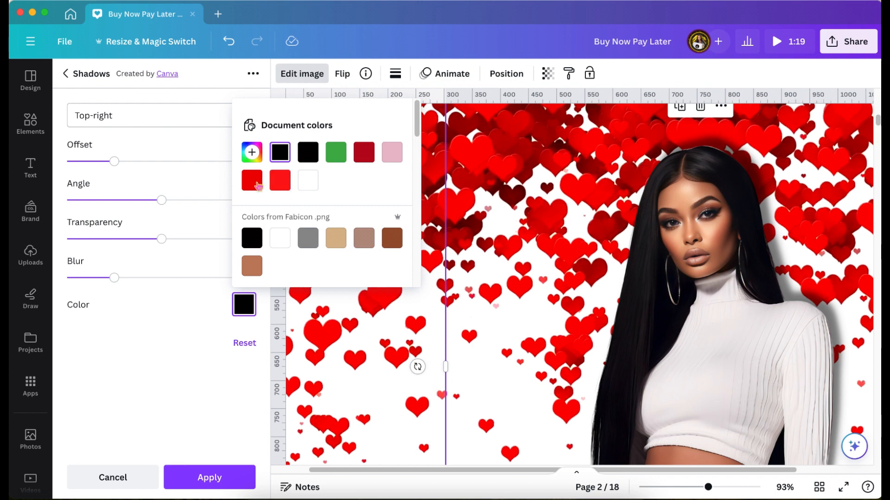
click(256, 183)
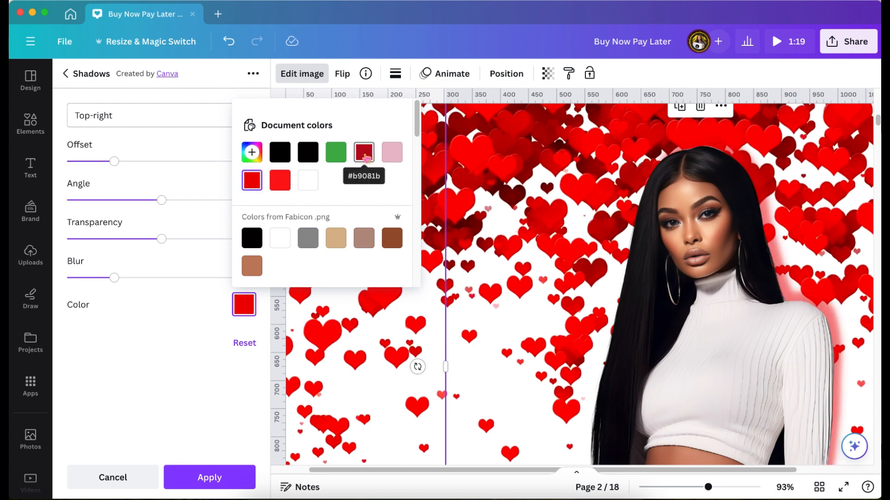
click(364, 153)
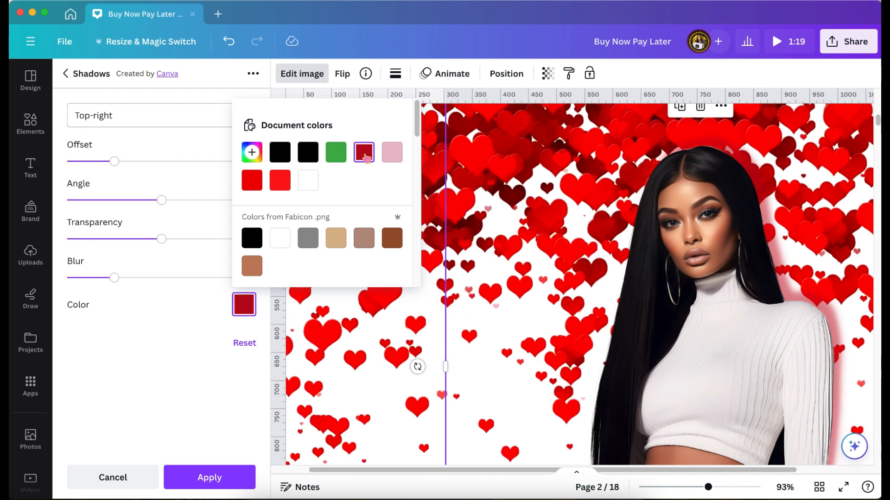
click(280, 154)
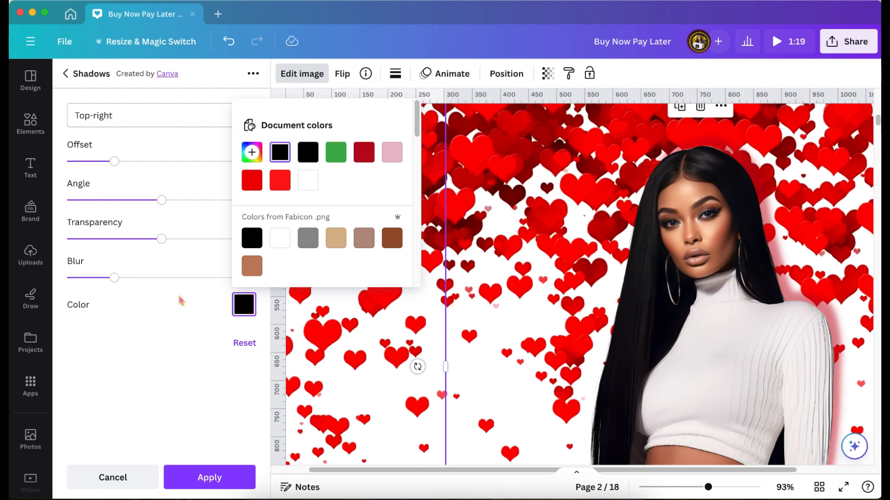
click(197, 477)
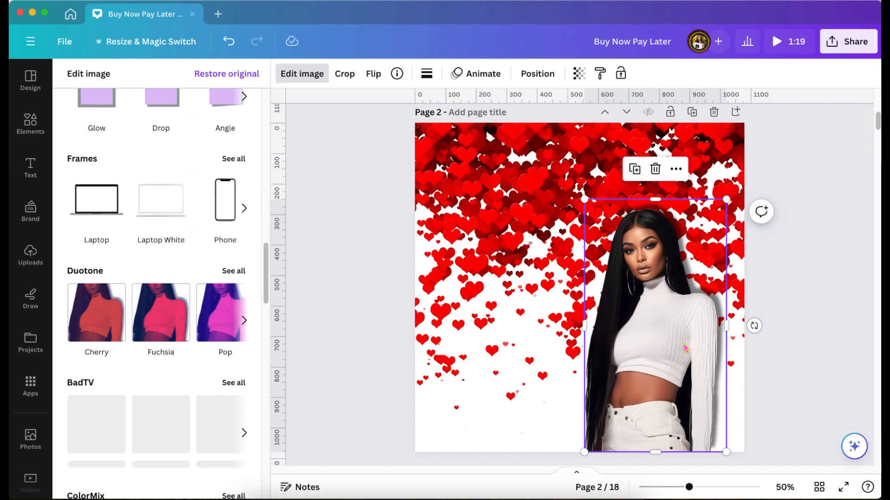
Move the model cutout to the right edge of page 2 and enlarge it to nearly full page height, comparing it with page 1.
drag(684, 346, 711, 340)
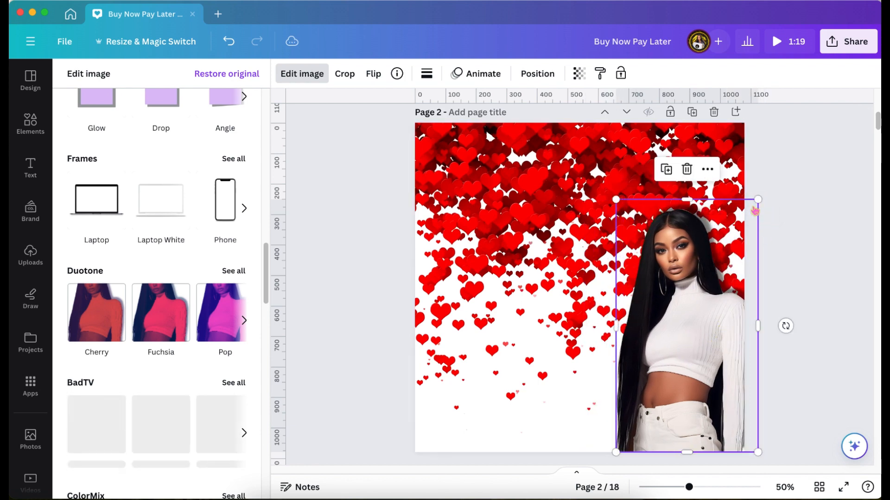
drag(757, 197, 780, 152)
drag(779, 151, 792, 138)
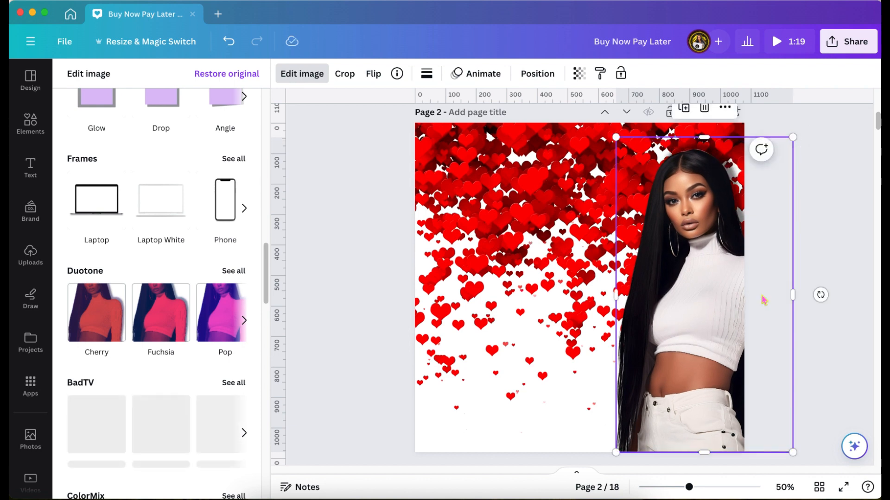
drag(763, 299, 764, 301)
scroll(764, 302, up, 5)
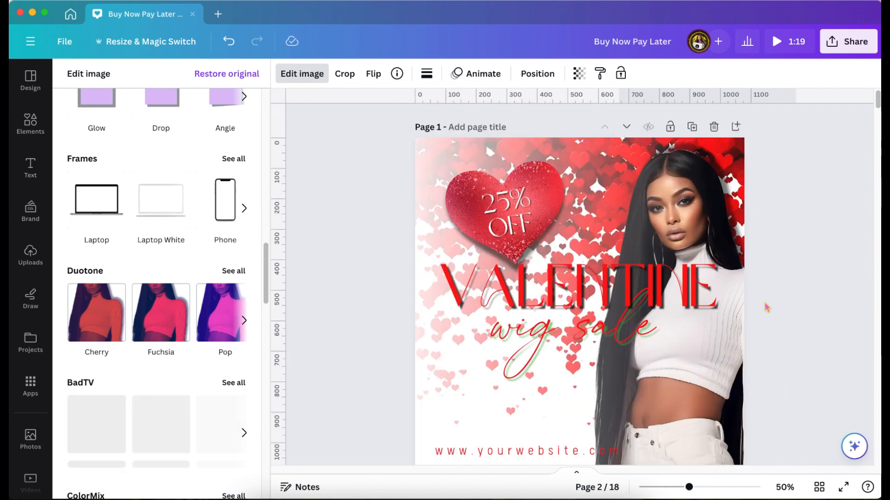
scroll(767, 307, down, 3)
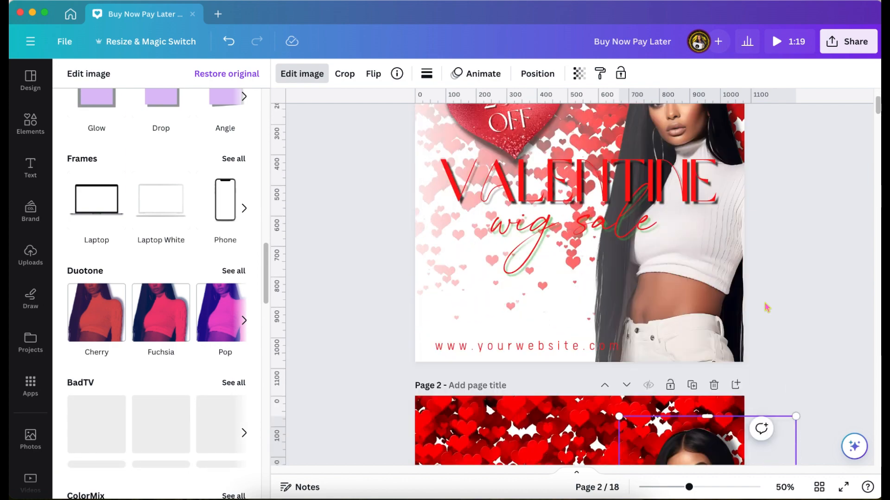
scroll(767, 308, down, 6)
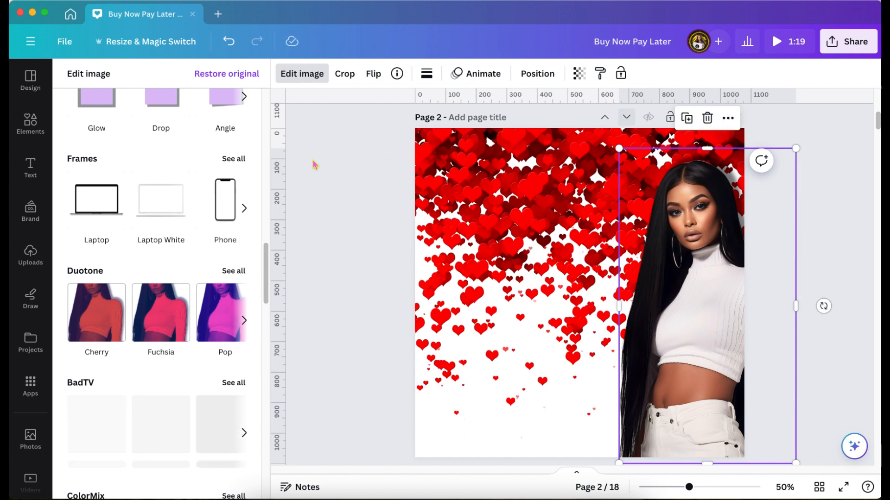
Add the white Blurry Gradient from the recently used elements to page 2 and view its details.
key(Escape)
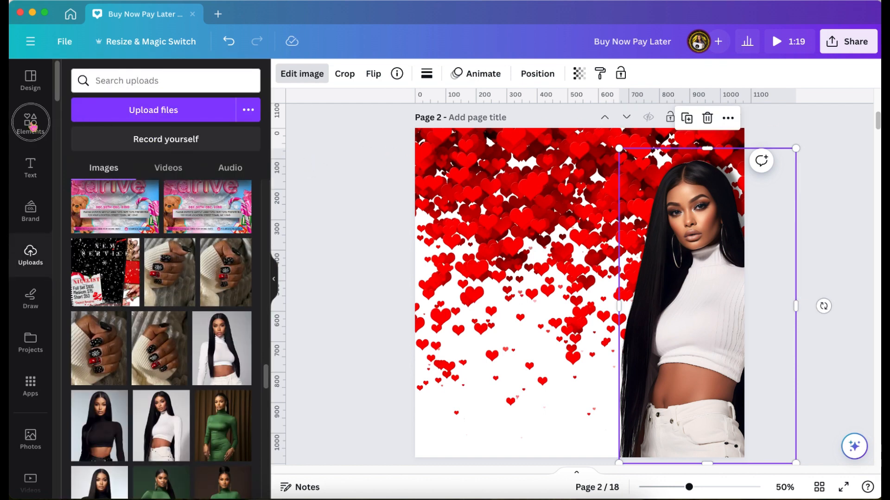
click(33, 125)
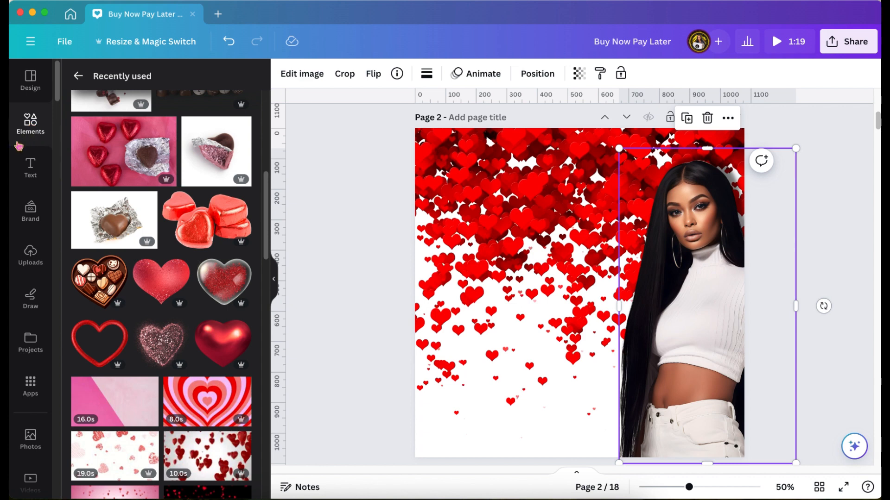
scroll(85, 144, up, 1)
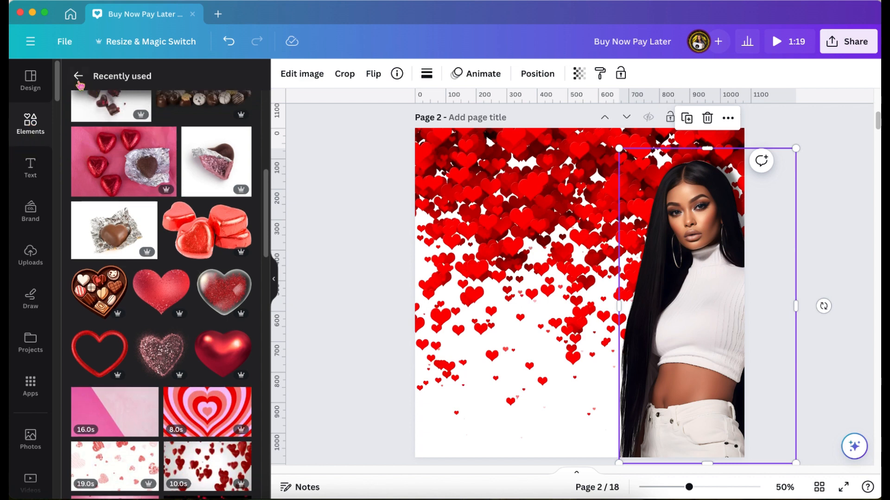
click(78, 75)
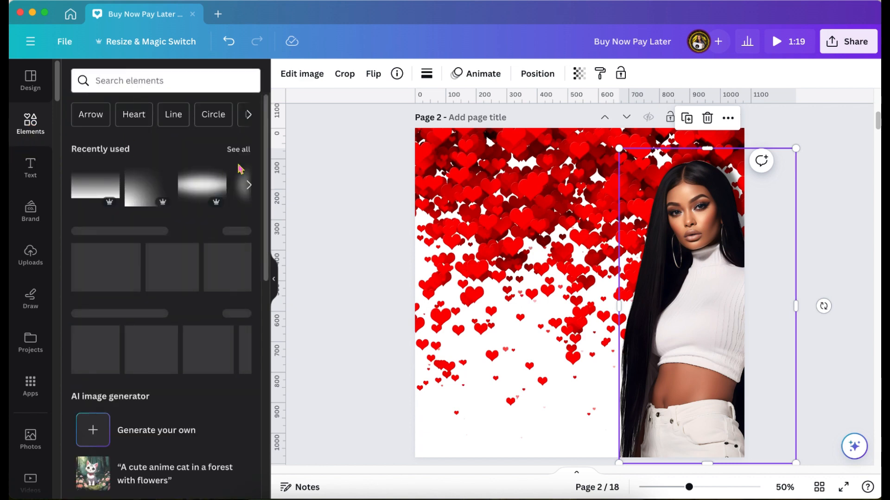
click(242, 150)
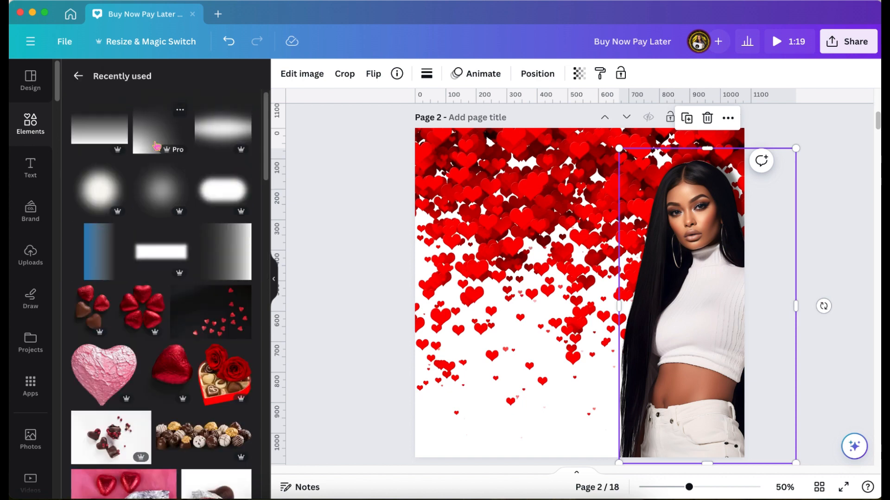
scroll(401, 207, up, 1)
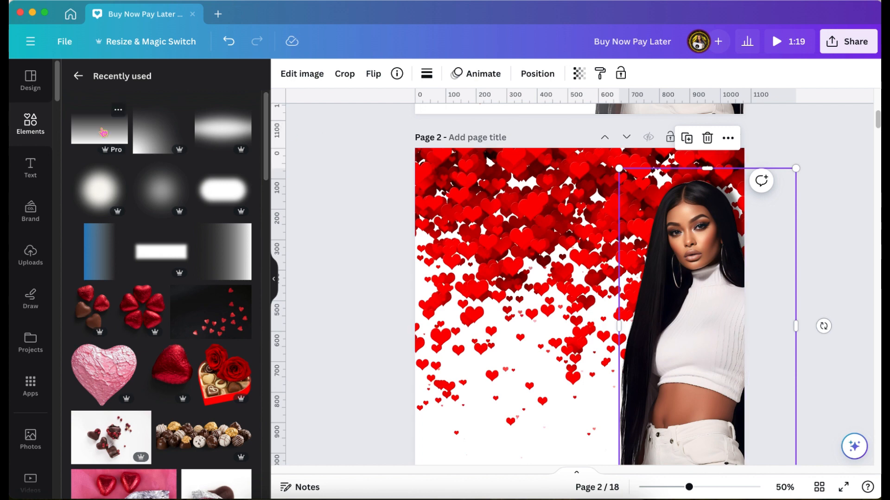
click(103, 133)
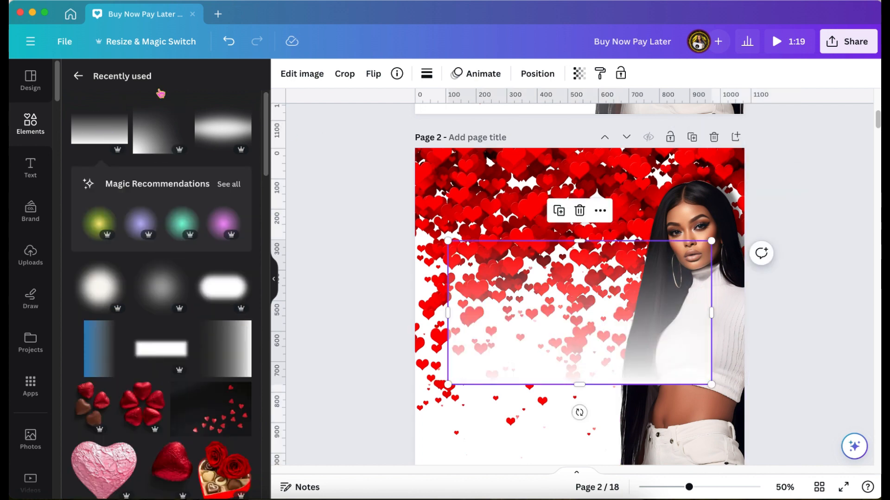
click(396, 73)
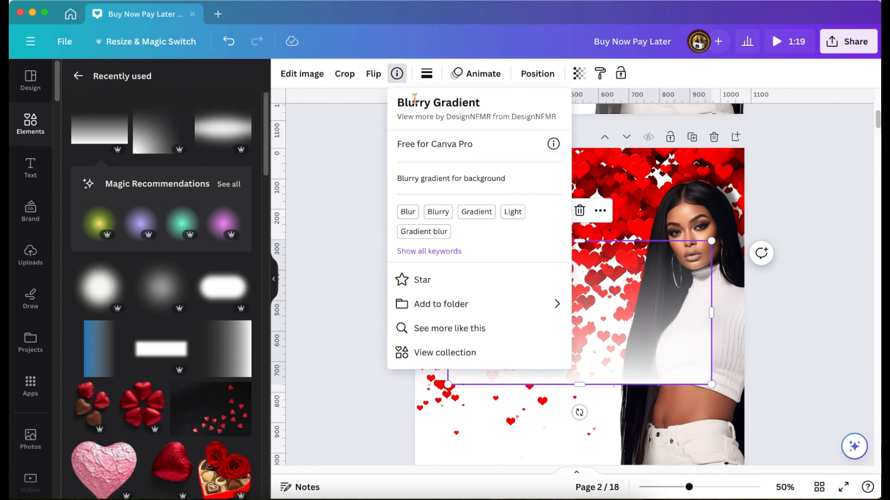
click(358, 200)
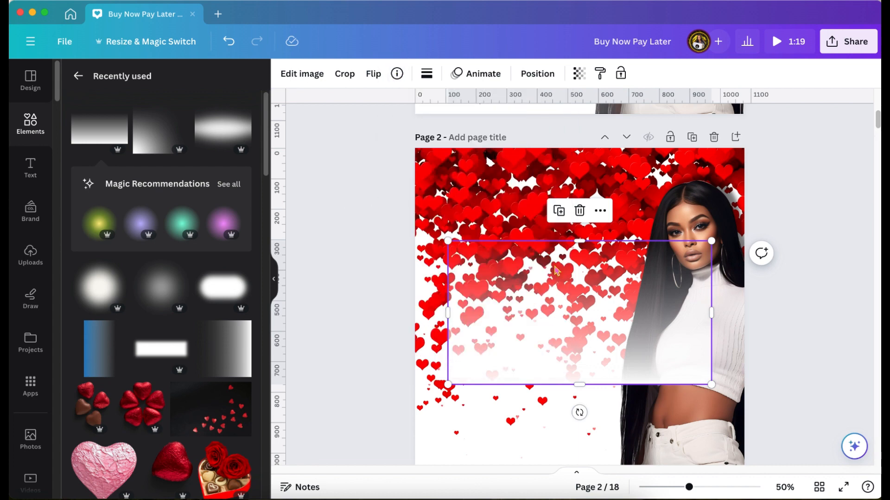
Rotate the gradient a quarter turn so its solid white side faces left, and move it to the page's upper-left corner.
scroll(556, 271, down, 2)
drag(579, 368, 461, 320)
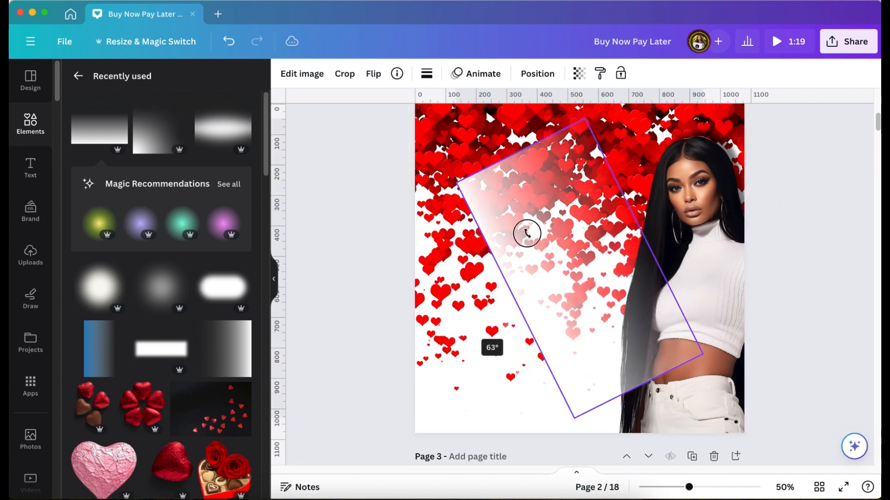
drag(527, 233, 503, 264)
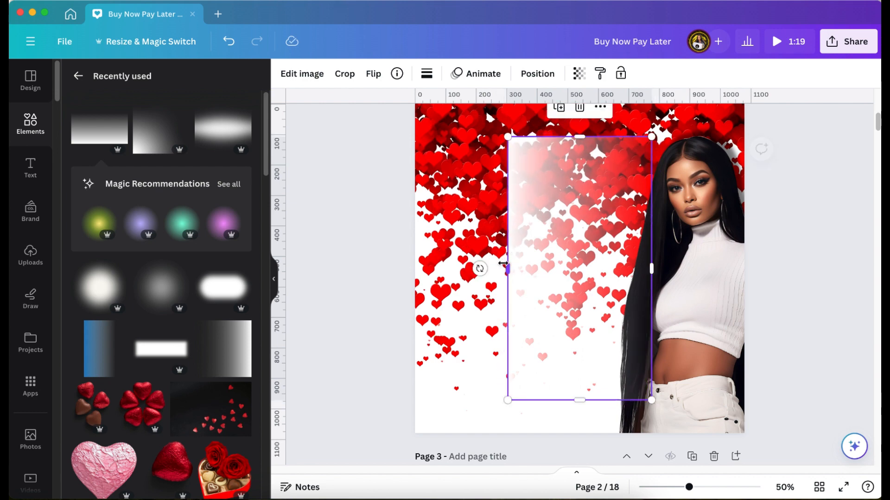
scroll(503, 263, up, 2)
drag(542, 301, 450, 269)
Enlarge the gradient to the full page height and stretch its right side across to the model's face.
scroll(452, 274, down, 3)
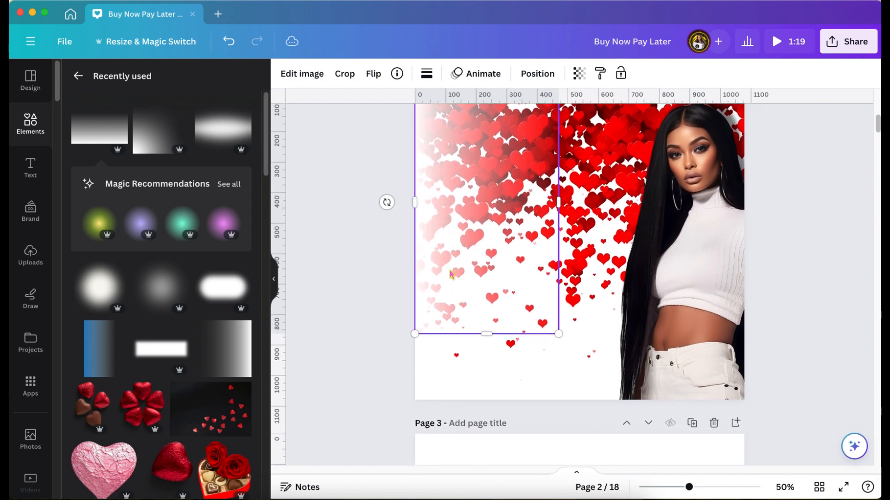
drag(558, 329, 590, 395)
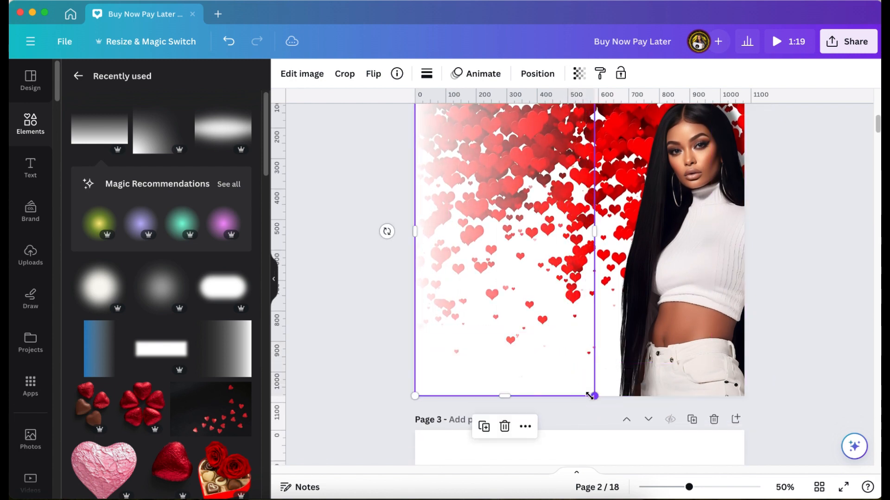
scroll(589, 395, up, 3)
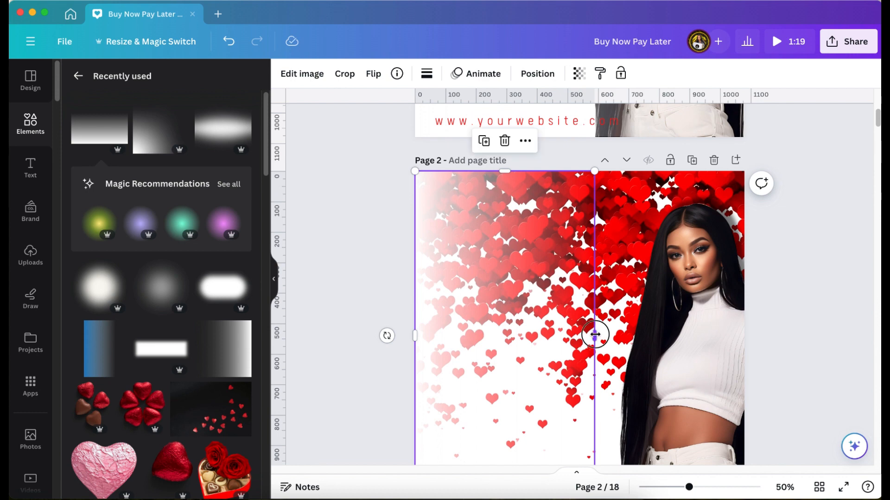
drag(595, 334, 698, 347)
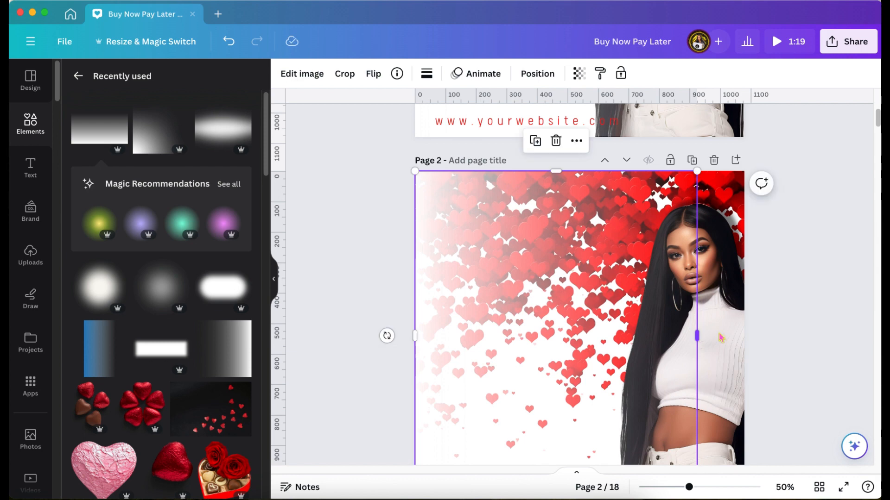
click(810, 313)
Extend the gradient's left side slightly past the page edge to cover the red sliver there.
scroll(812, 313, down, 2)
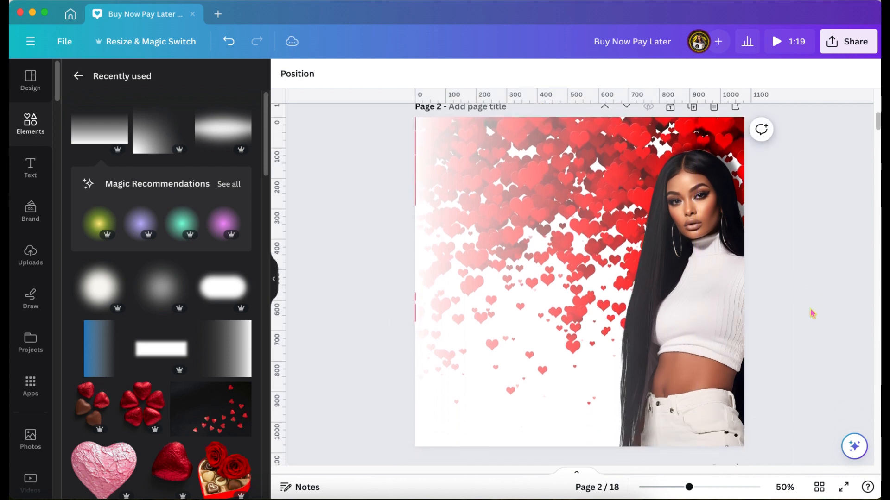
scroll(811, 313, up, 1)
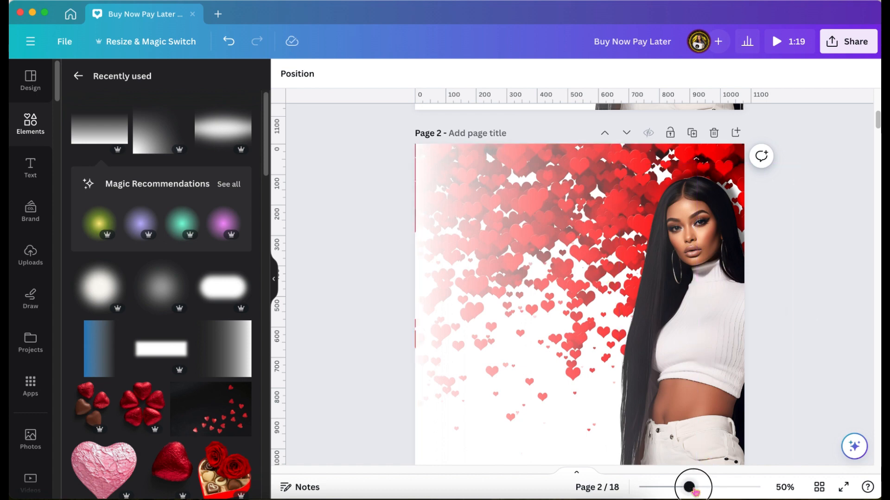
drag(689, 486, 695, 488)
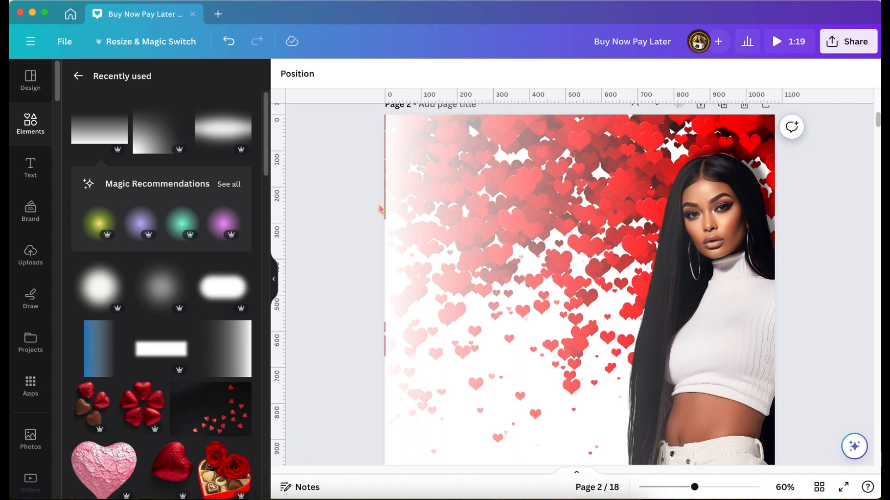
click(395, 273)
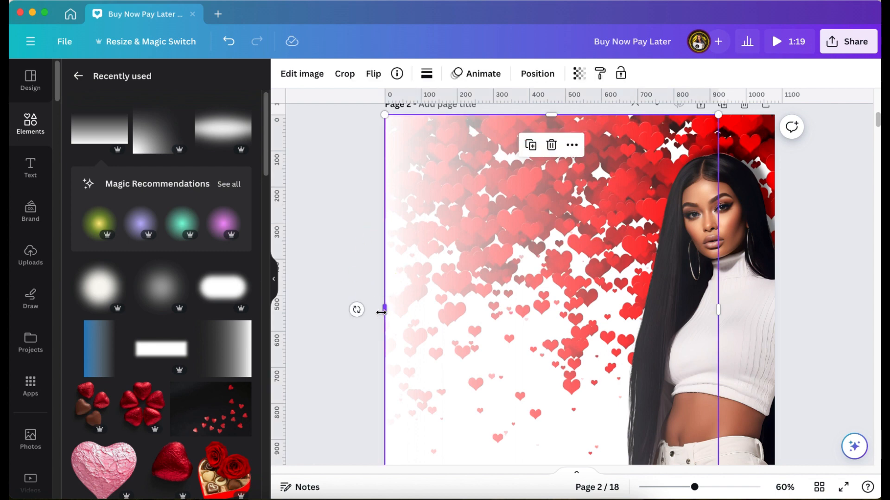
drag(381, 312, 381, 310)
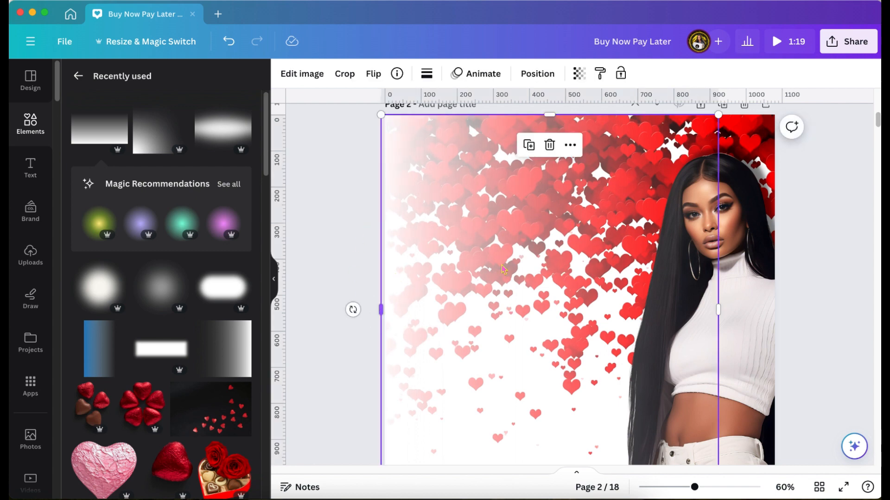
click(820, 237)
scroll(823, 240, down, 2)
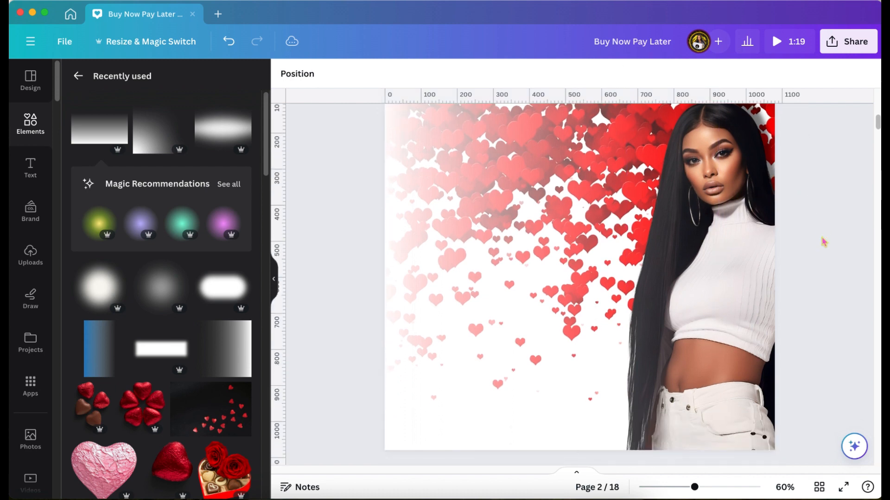
scroll(823, 241, up, 4)
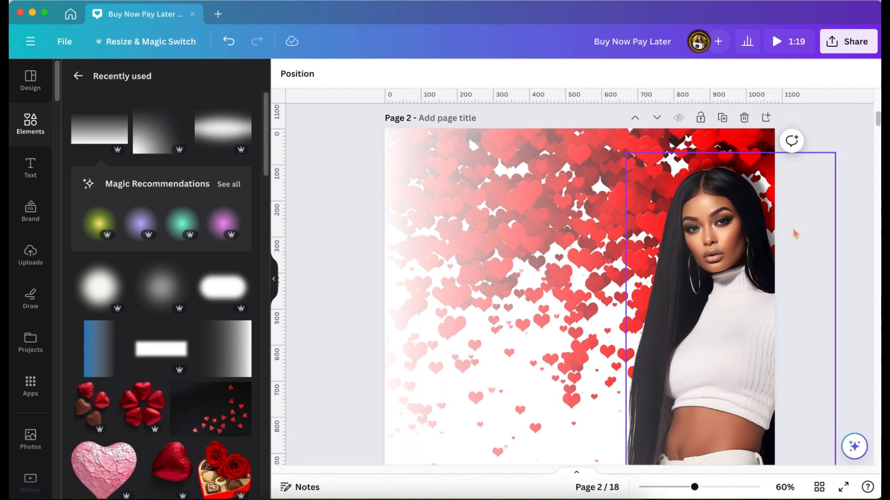
Copy the red VALENTINE title from page 1 and paste it onto page 2 across the middle of the flyer.
scroll(862, 274, down, 2)
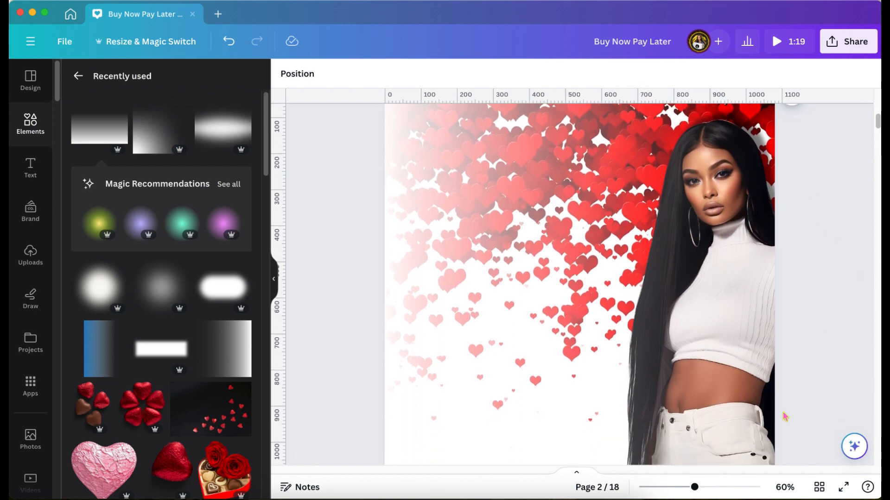
drag(694, 487, 687, 487)
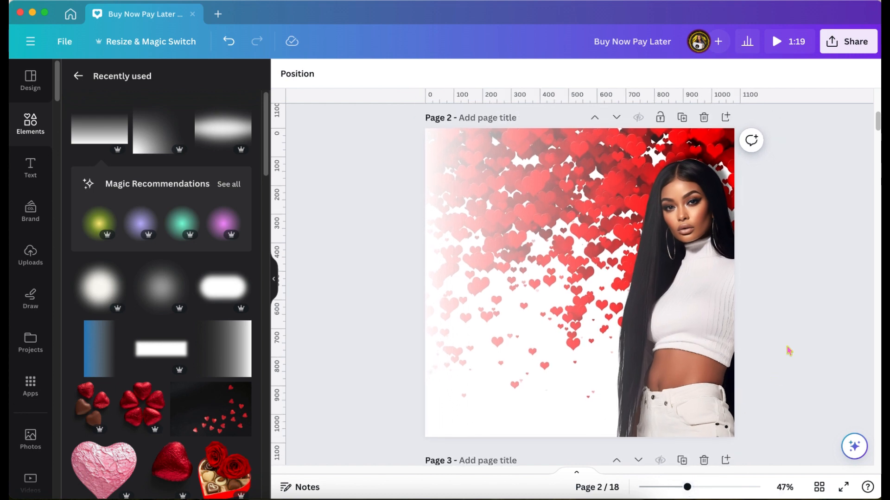
scroll(789, 351, up, 1)
scroll(790, 351, up, 2)
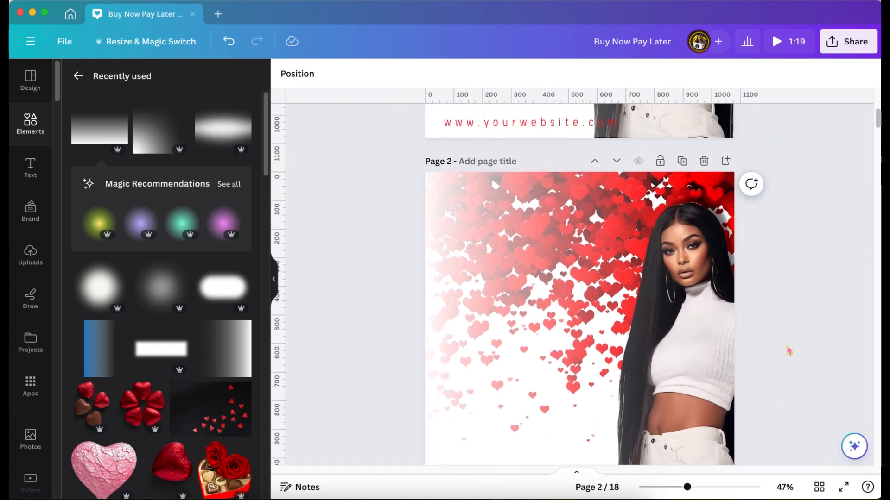
scroll(789, 351, up, 5)
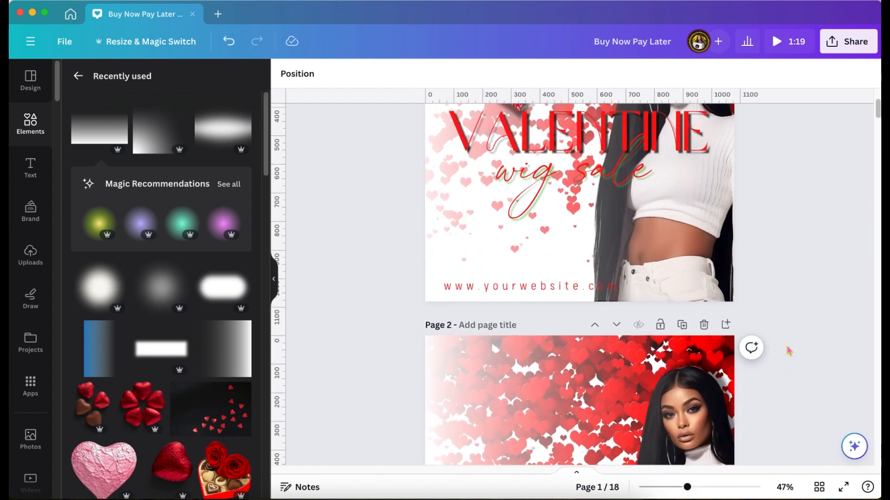
click(653, 152)
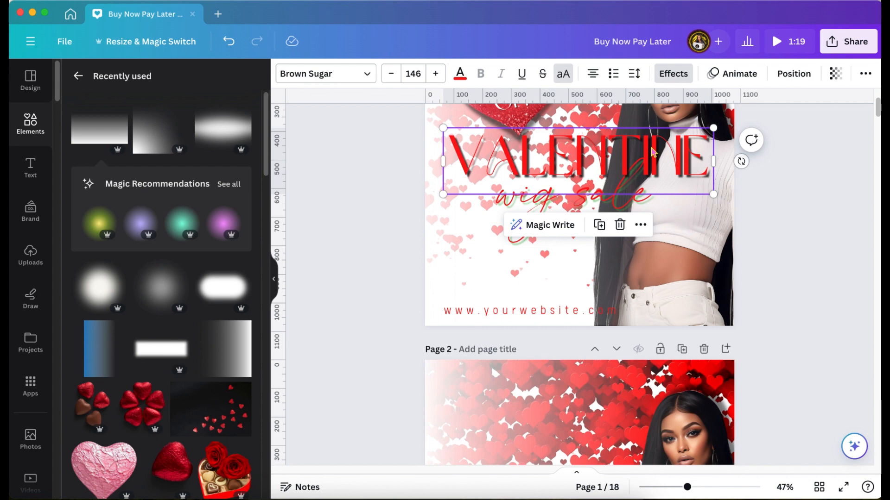
scroll(649, 158, down, 5)
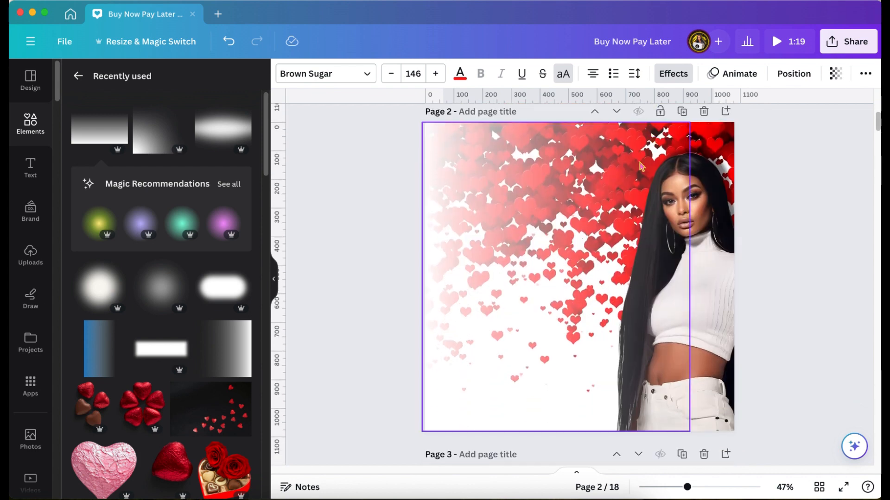
click(603, 316)
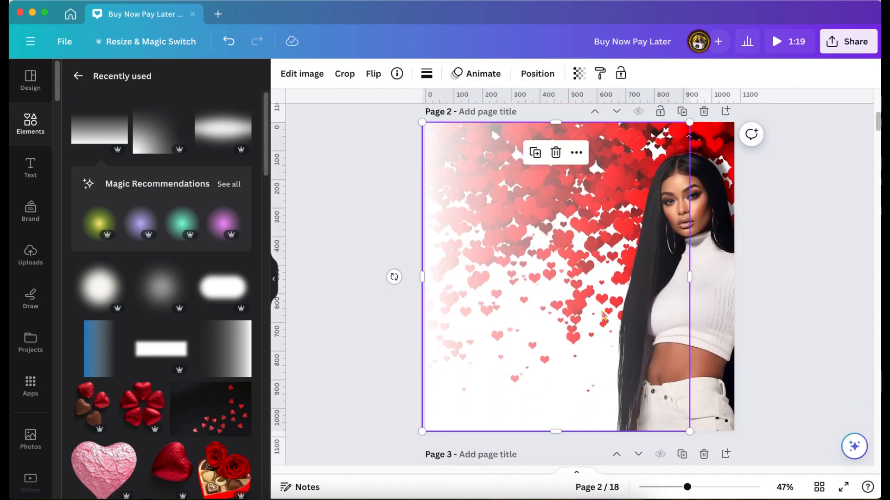
key(super+v)
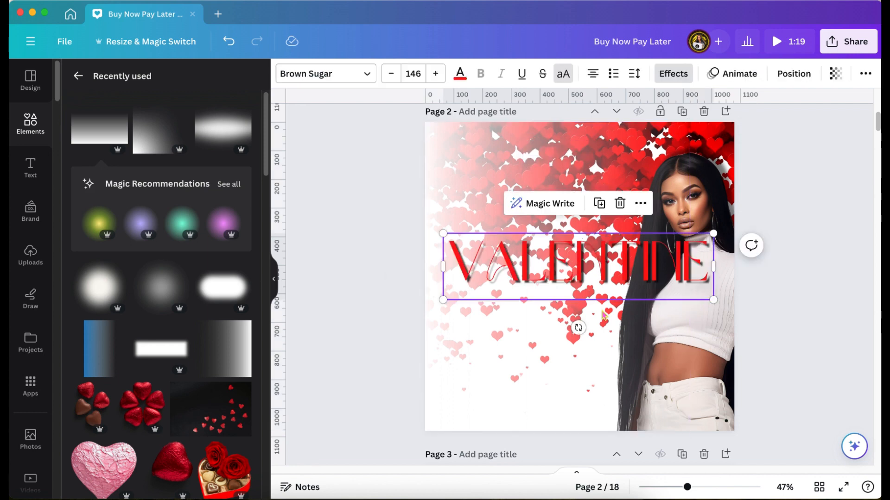
click(830, 266)
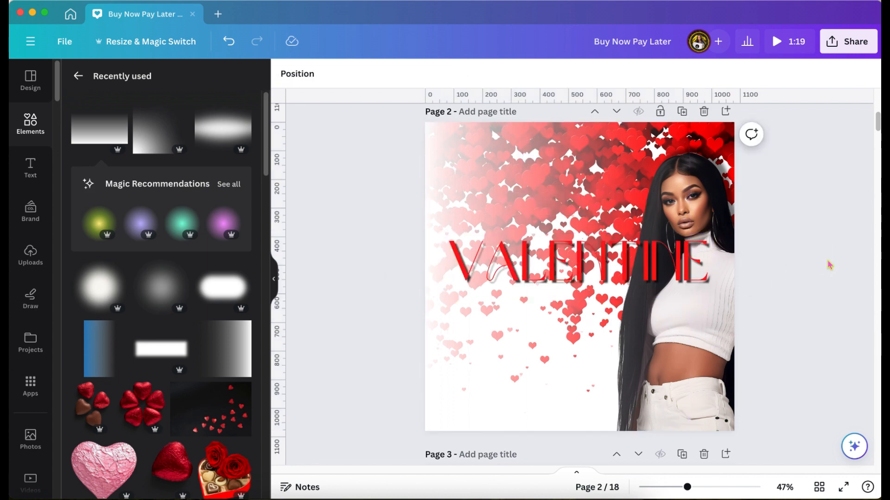
Review the shadow effect settings of the VALENTINE title on page 2.
scroll(830, 266, up, 1)
click(614, 283)
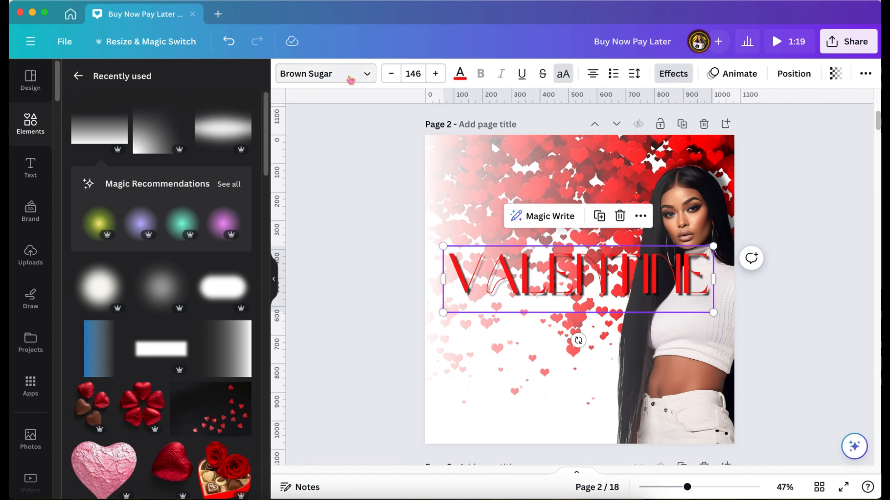
click(665, 75)
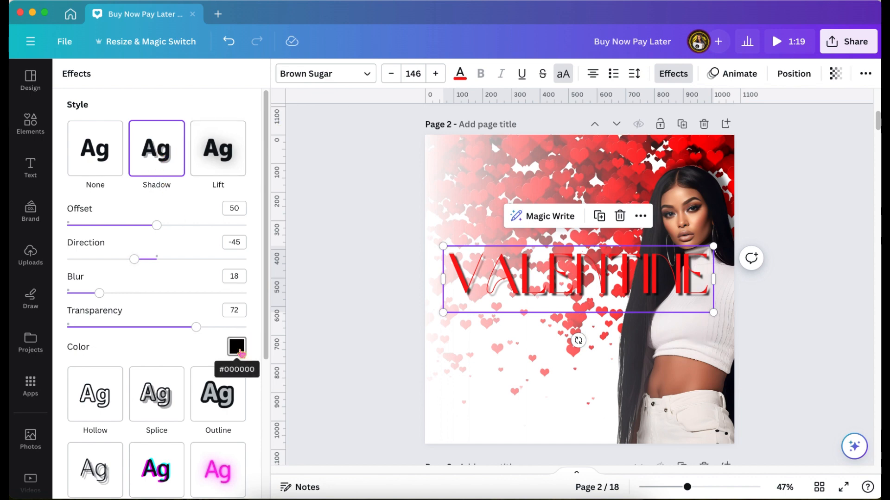
click(339, 280)
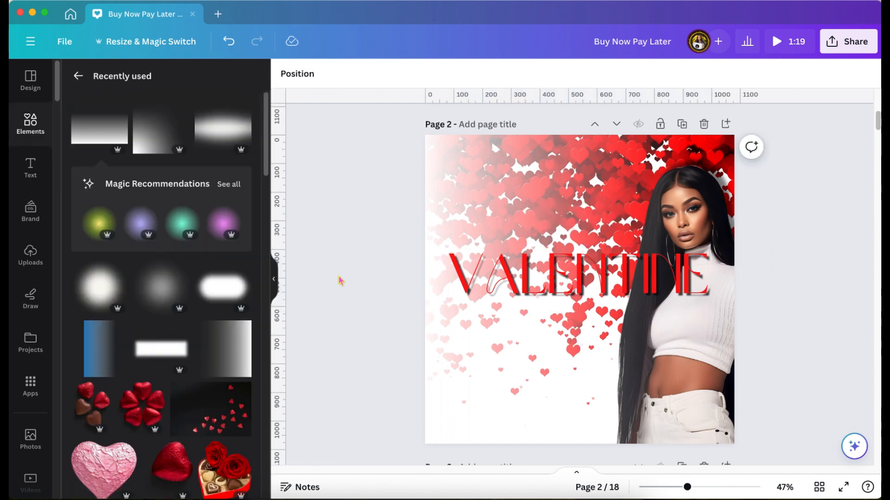
Copy the "wig sale" script text from page 1 and paste it beneath the VALENTINE title on page 2.
scroll(339, 281, up, 1)
scroll(340, 281, up, 5)
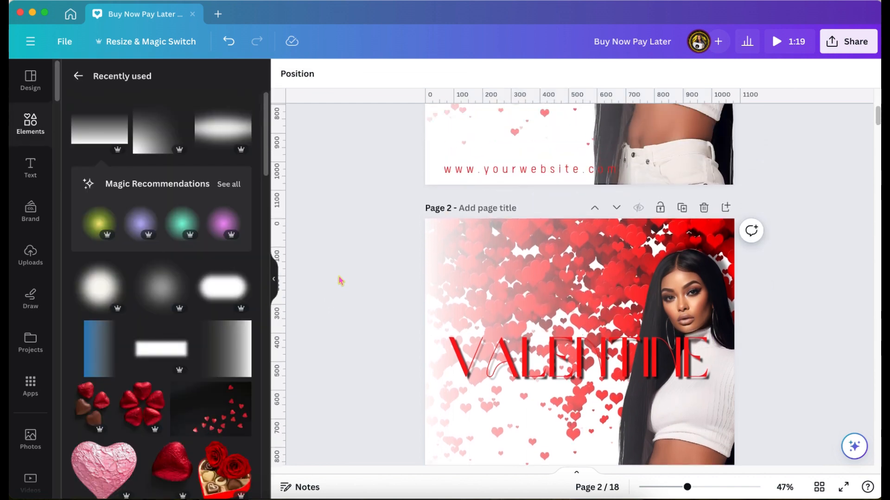
scroll(339, 280, up, 4)
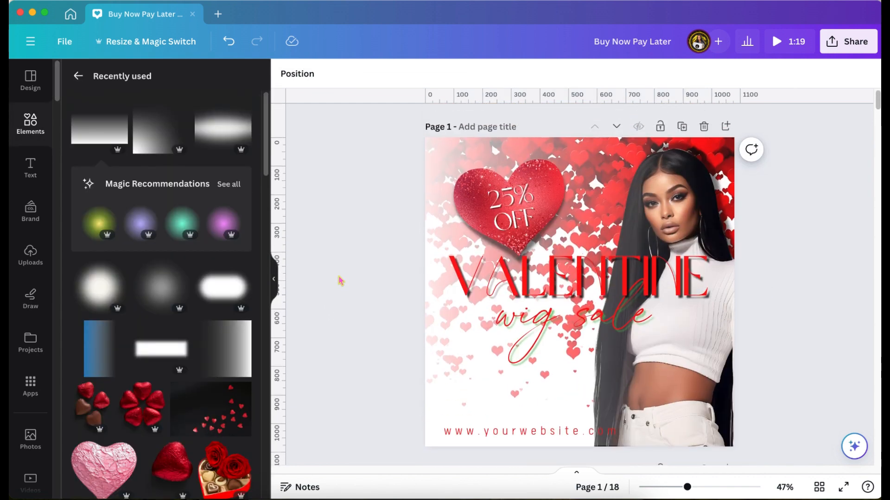
scroll(339, 280, down, 6)
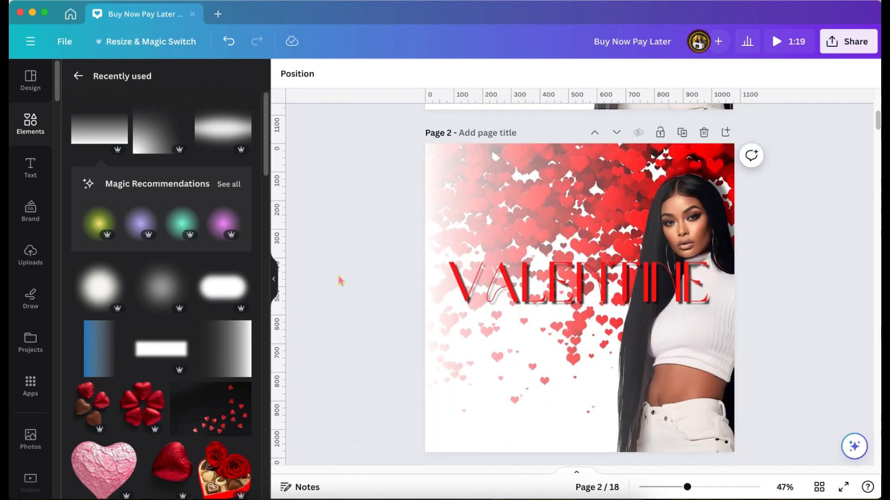
scroll(140, 426, down, 3)
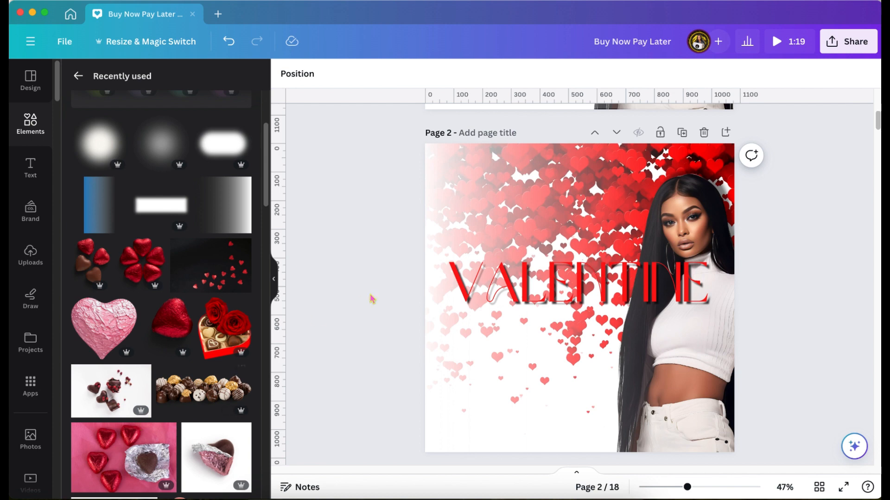
scroll(373, 299, up, 5)
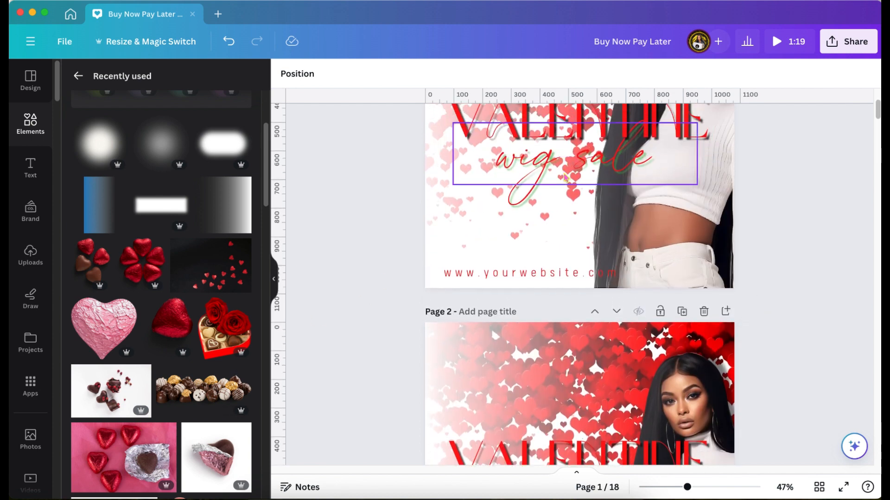
click(564, 177)
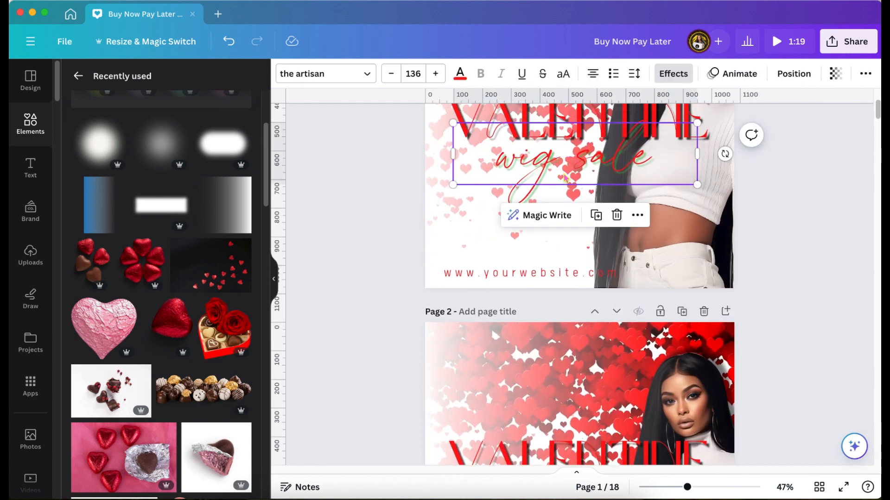
scroll(564, 177, down, 6)
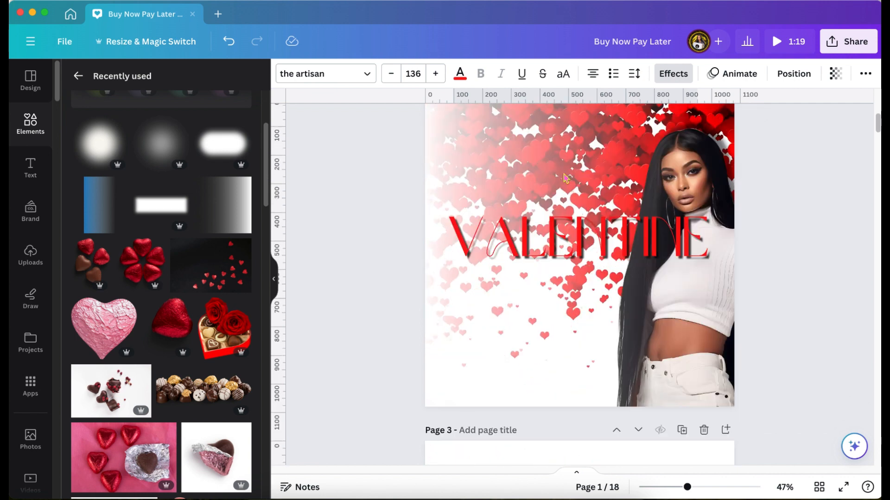
scroll(564, 177, up, 1)
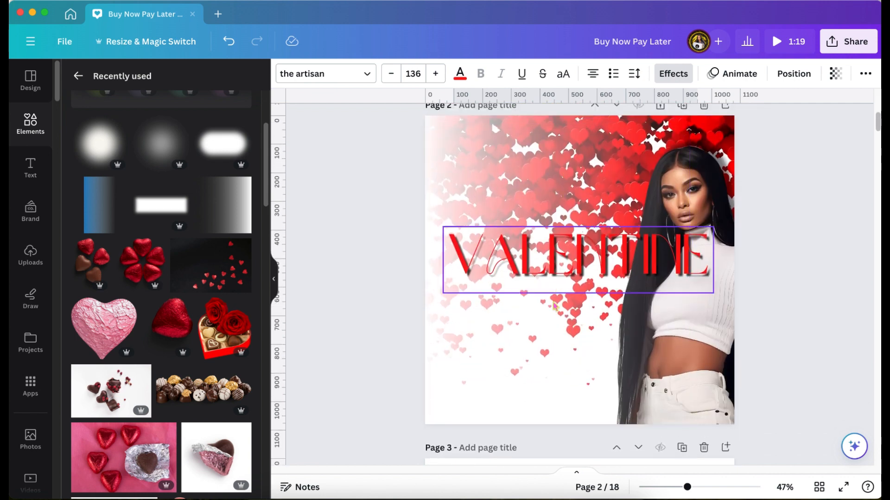
click(553, 342)
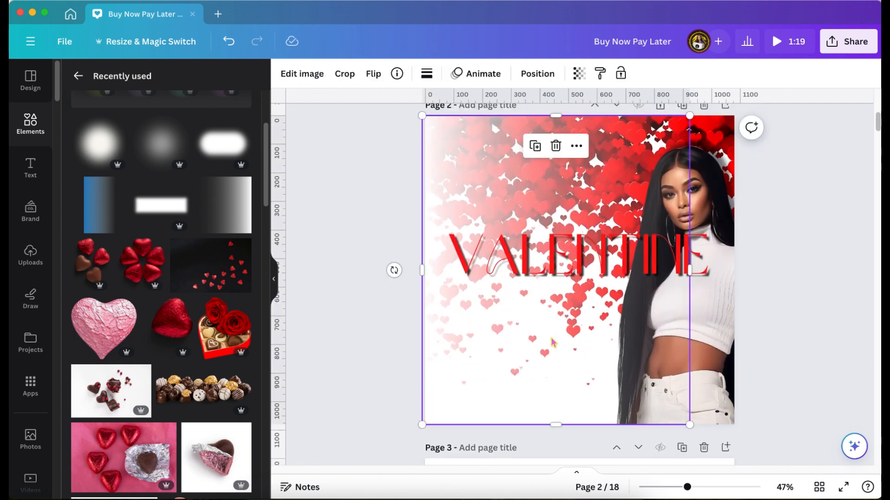
key(super+v)
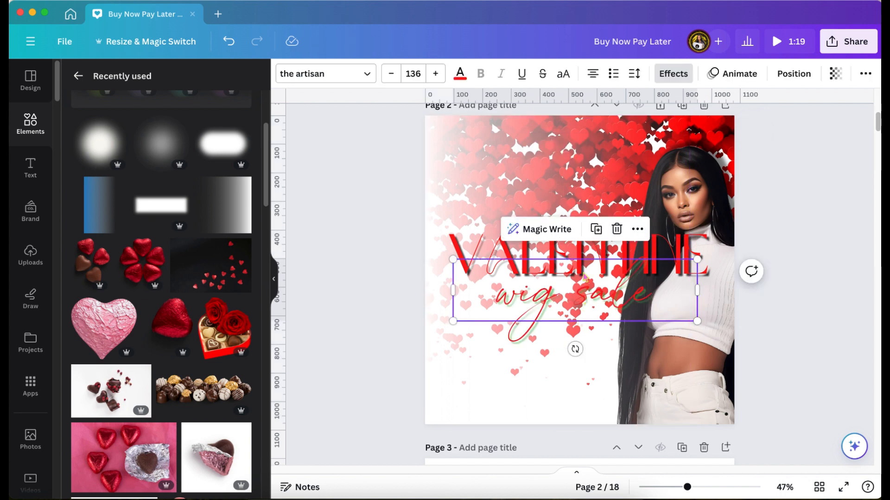
scroll(384, 235, up, 1)
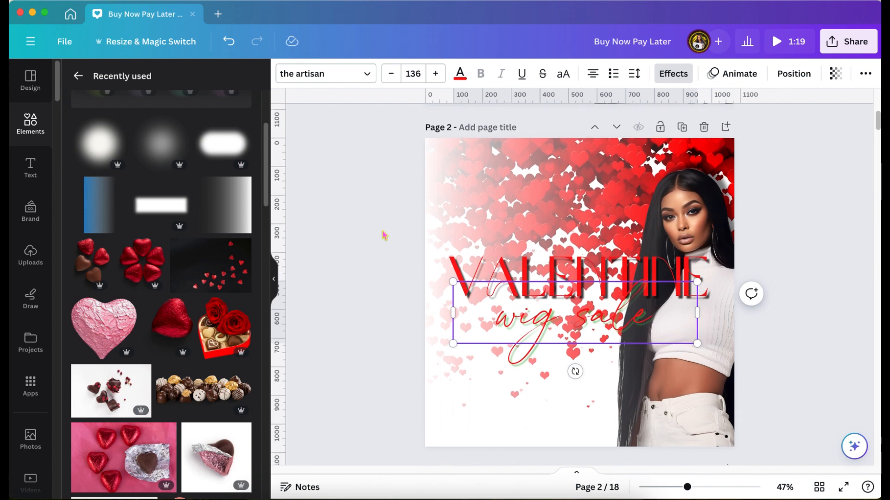
scroll(385, 235, up, 1)
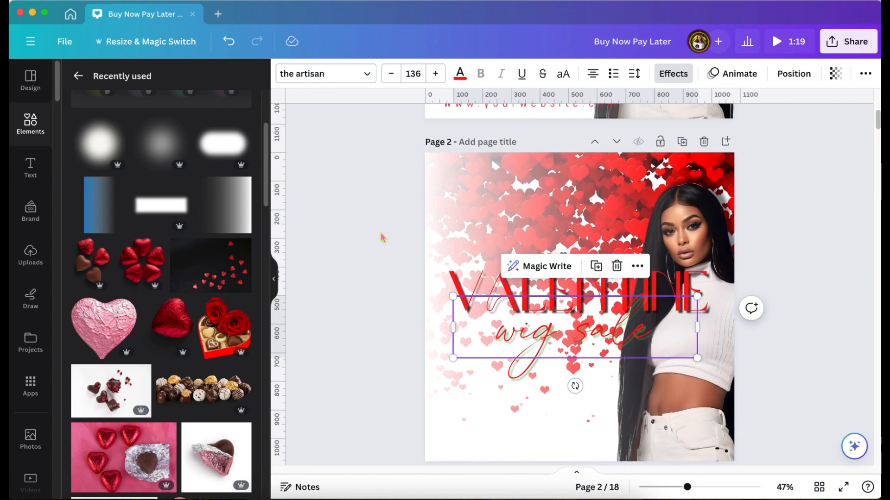
click(377, 244)
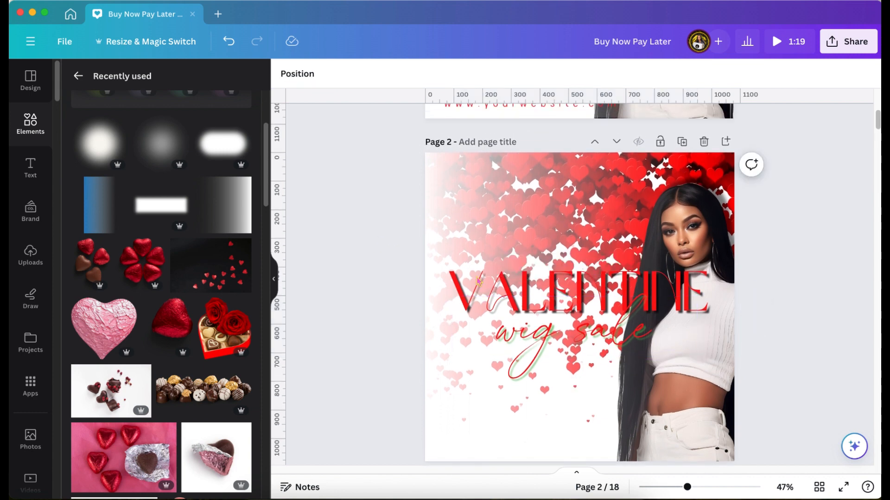
Play the falling hearts background video on page 2 to preview its motion.
click(712, 170)
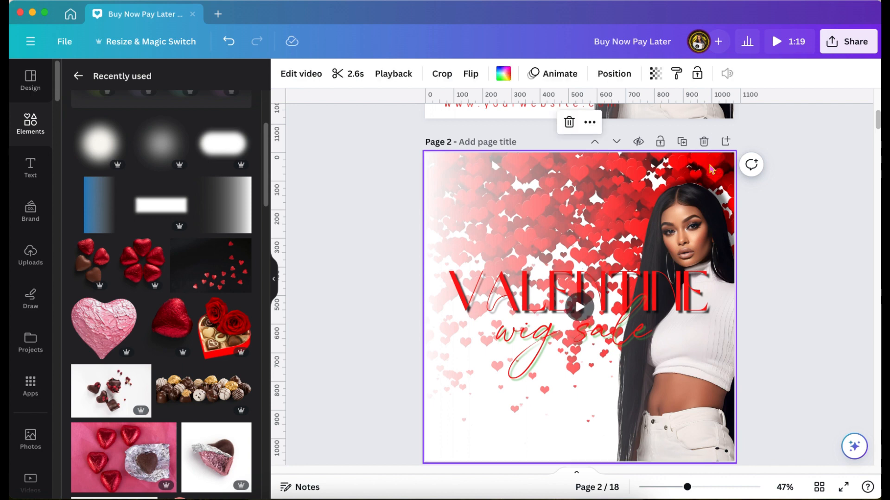
click(583, 308)
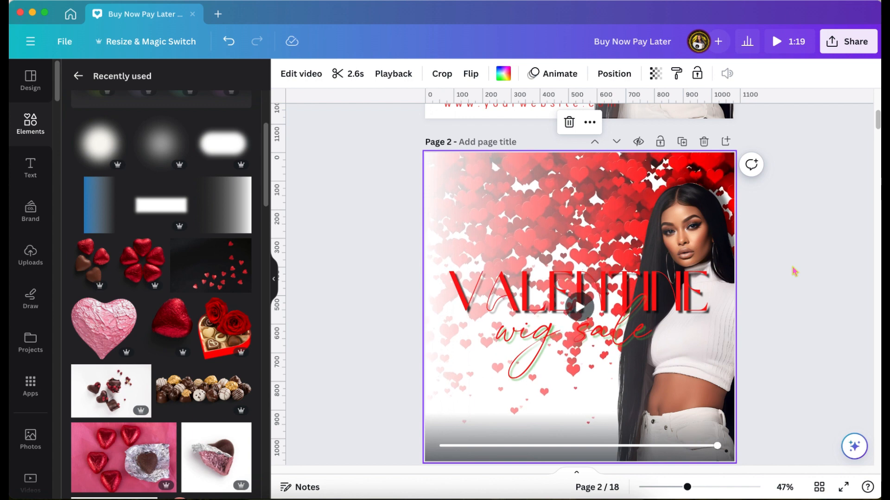
click(766, 236)
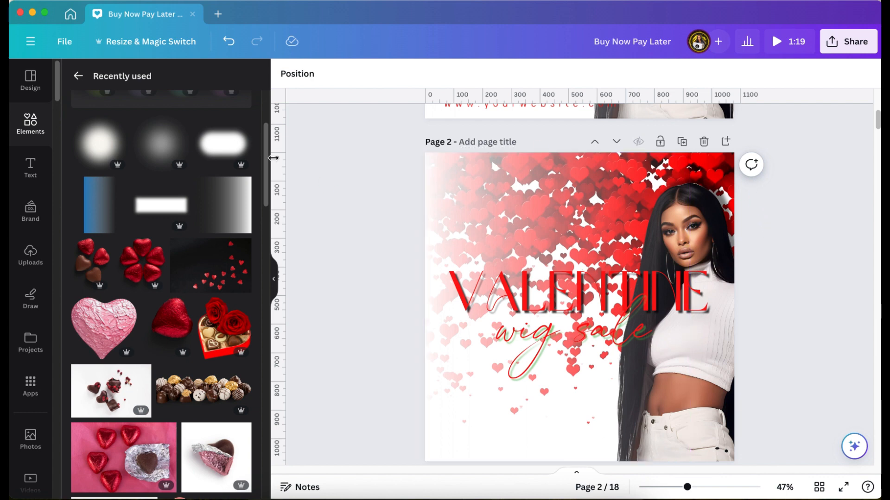
Add the Pill Shadow Blur from the recently used elements behind the page 2 title text and view its details.
scroll(439, 200, down, 1)
click(440, 200)
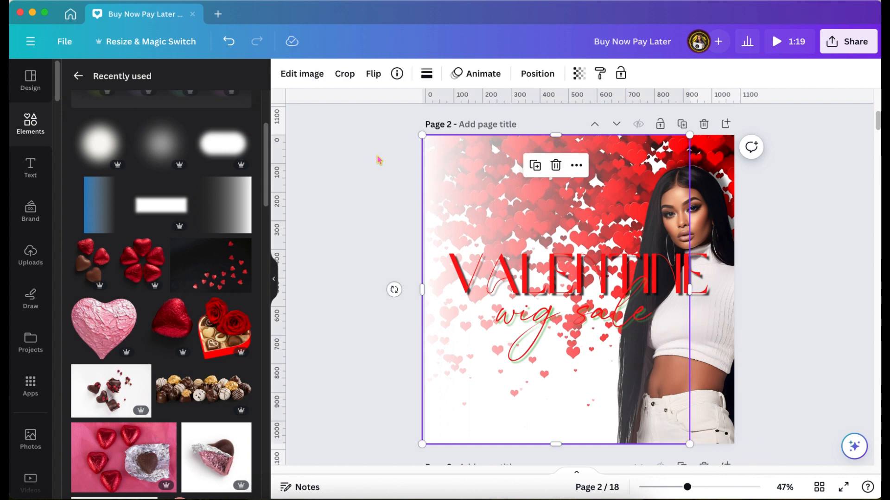
click(231, 149)
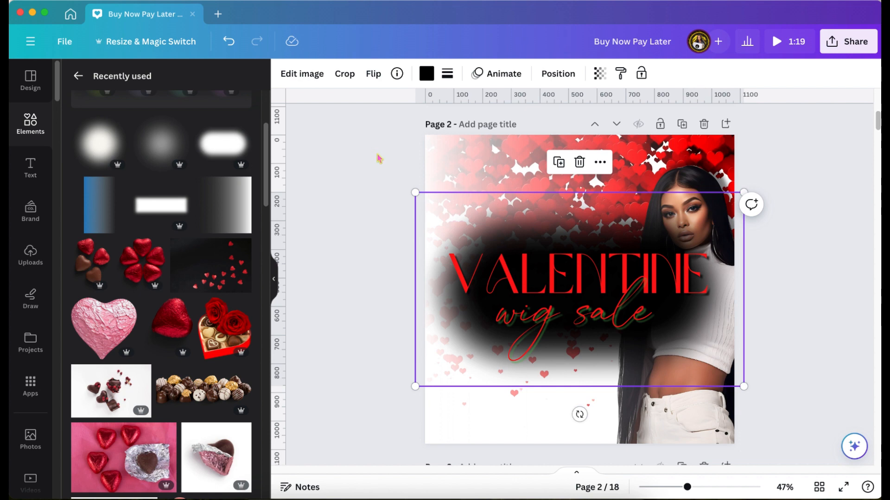
click(397, 74)
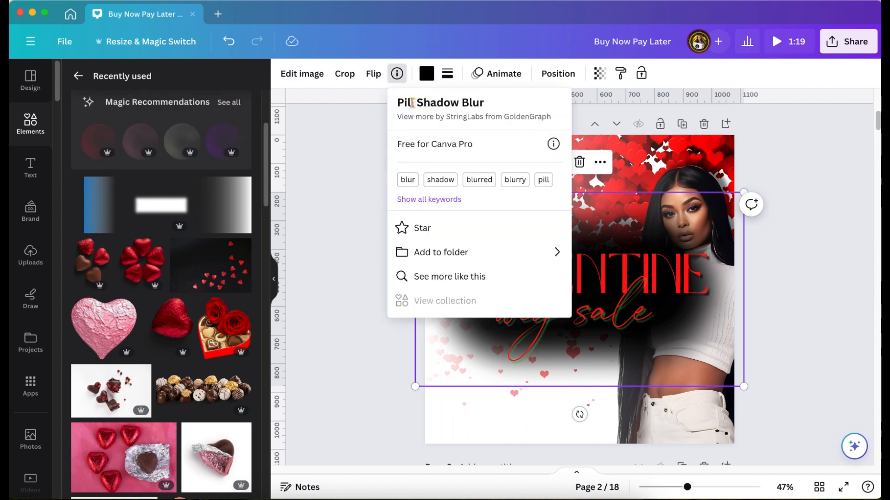
click(346, 181)
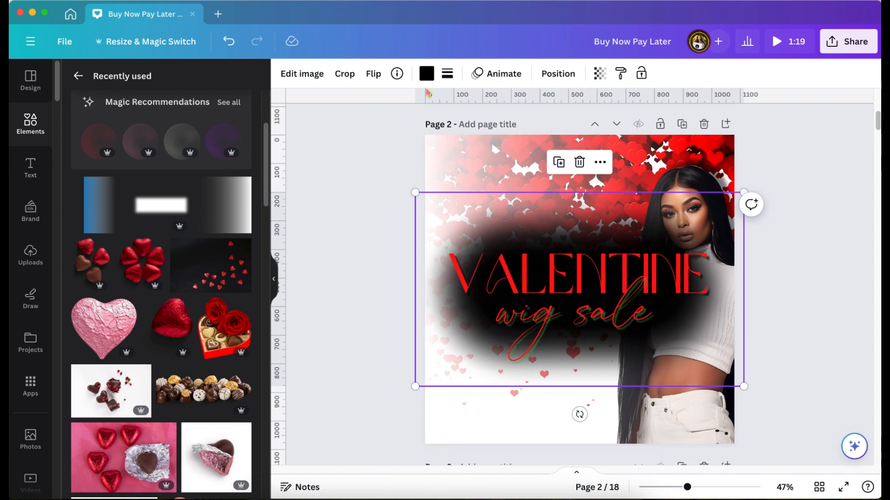
Change the pill-shaped blur's color from the document colors to white, then deselect it.
click(427, 73)
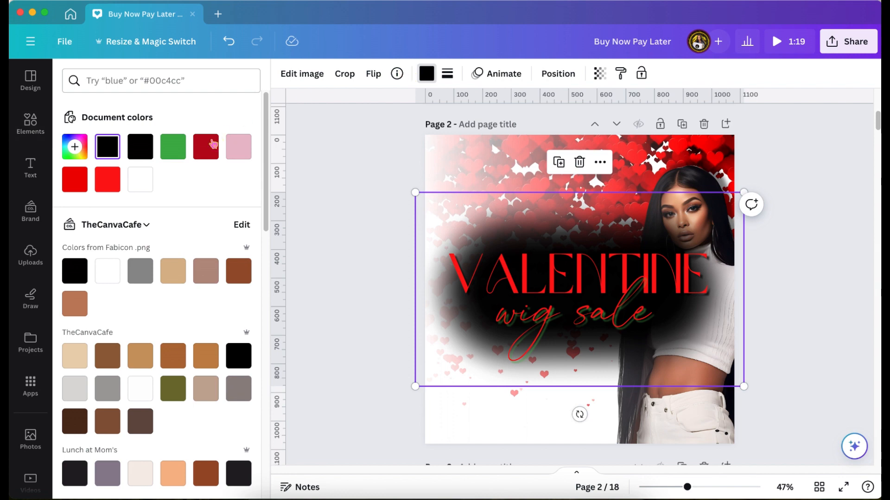
click(140, 179)
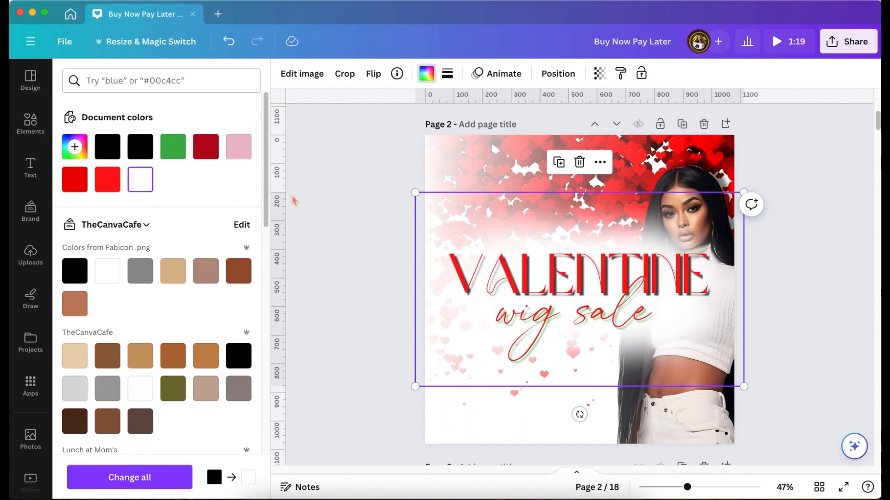
click(371, 216)
click(371, 216)
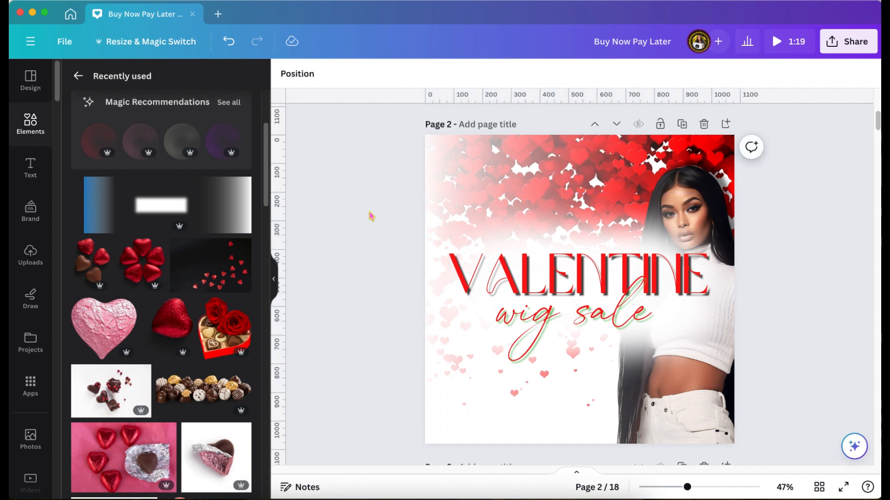
Enlarge the model cutout on page 2 until it reaches the page's upper edge, then deselect it.
scroll(371, 216, up, 2)
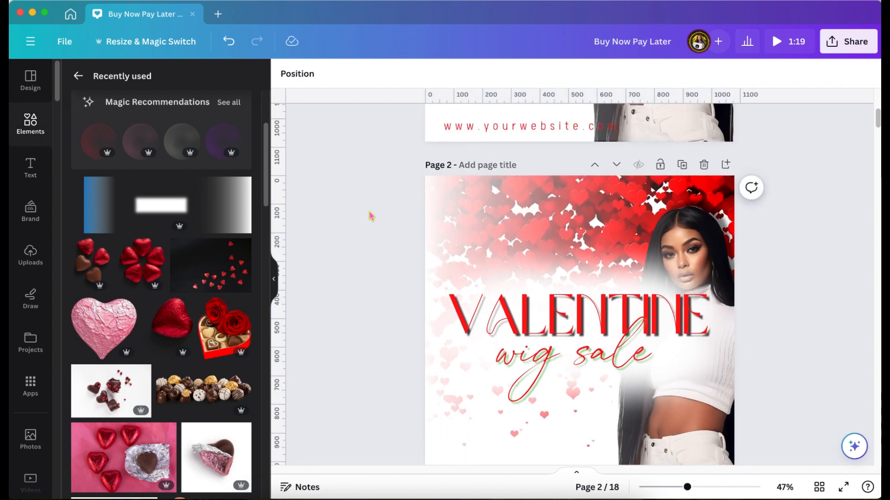
scroll(371, 216, down, 1)
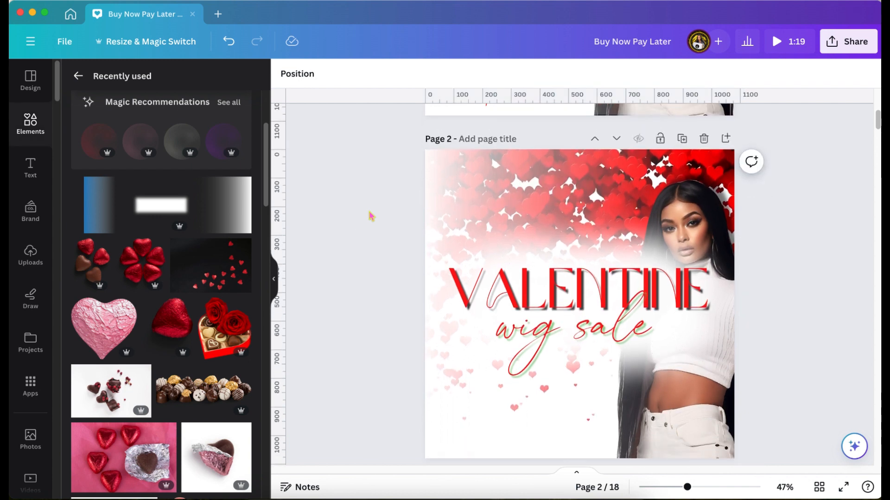
scroll(371, 216, down, 1)
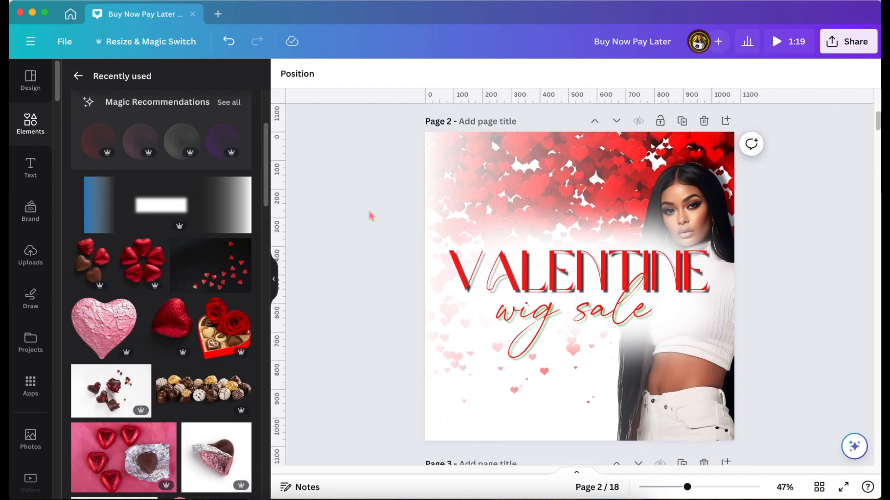
click(718, 173)
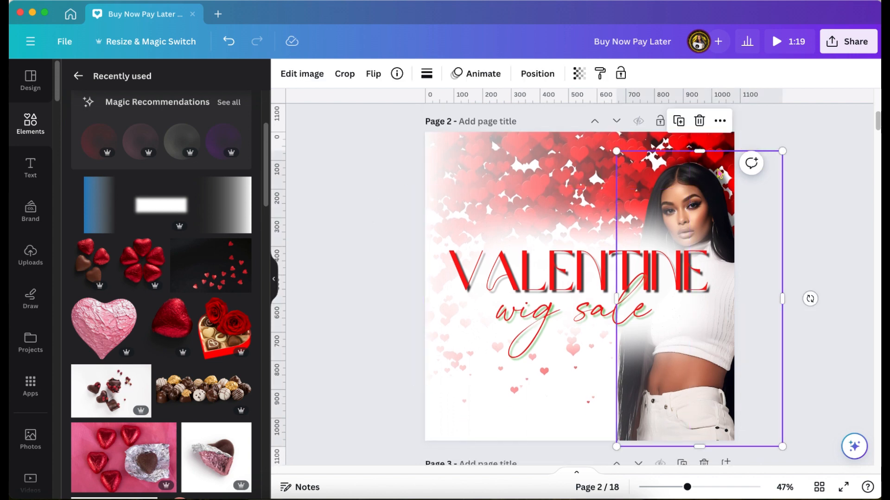
drag(783, 151, 793, 133)
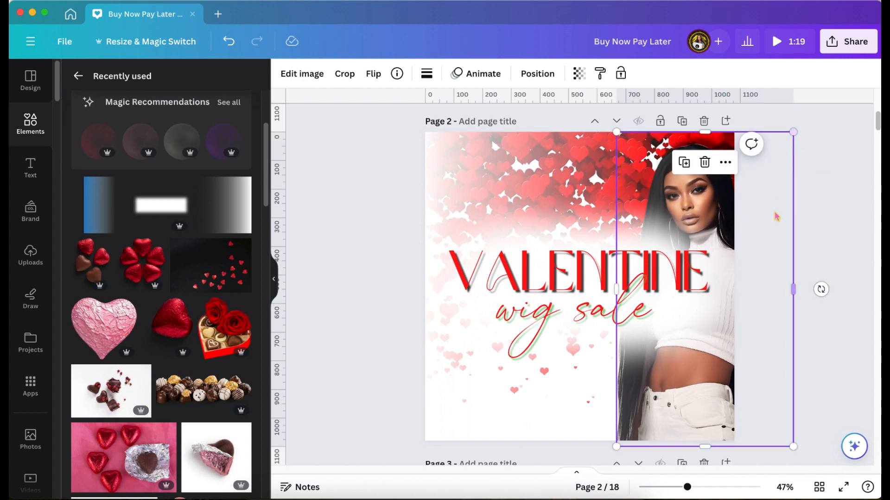
click(848, 215)
scroll(848, 214, up, 2)
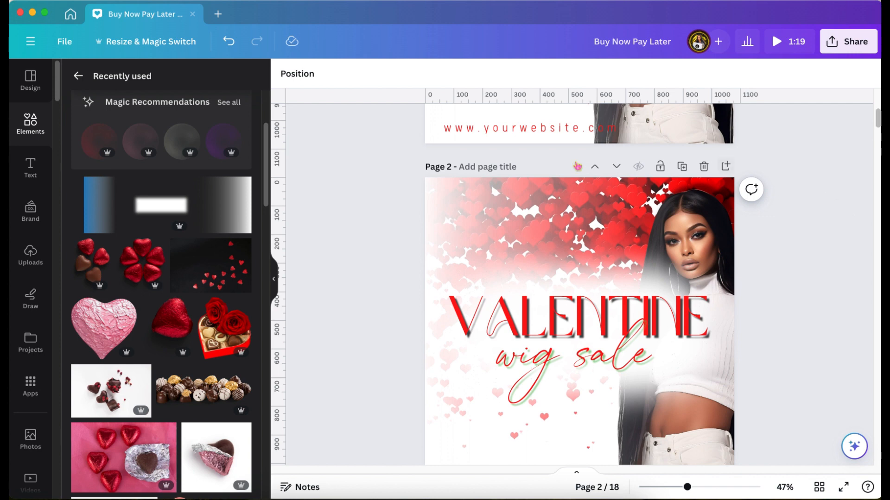
click(559, 133)
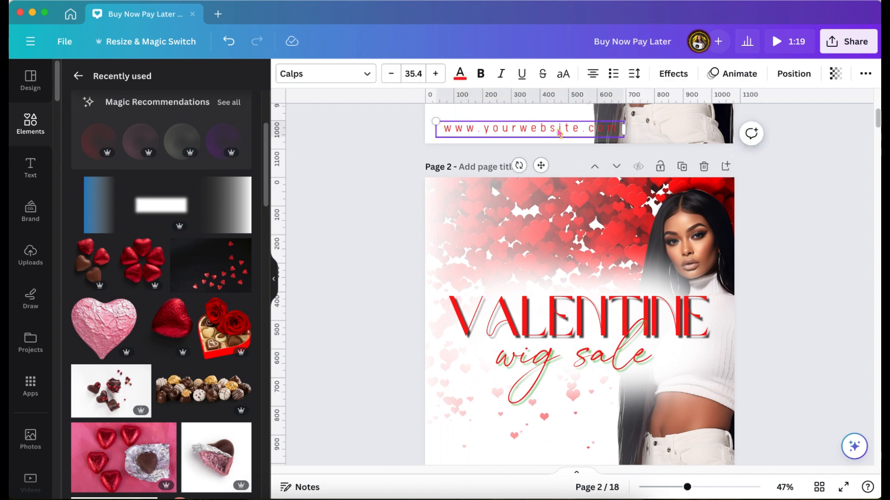
scroll(559, 133, down, 8)
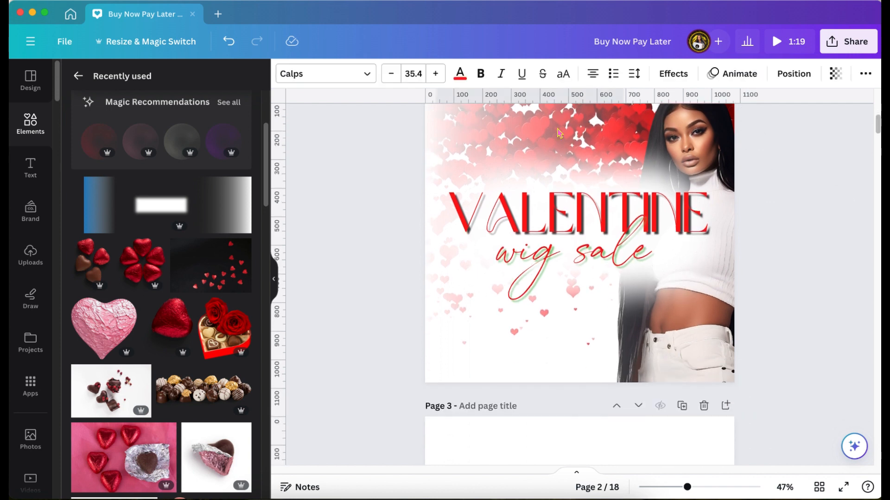
scroll(559, 133, up, 5)
scroll(559, 133, up, 1)
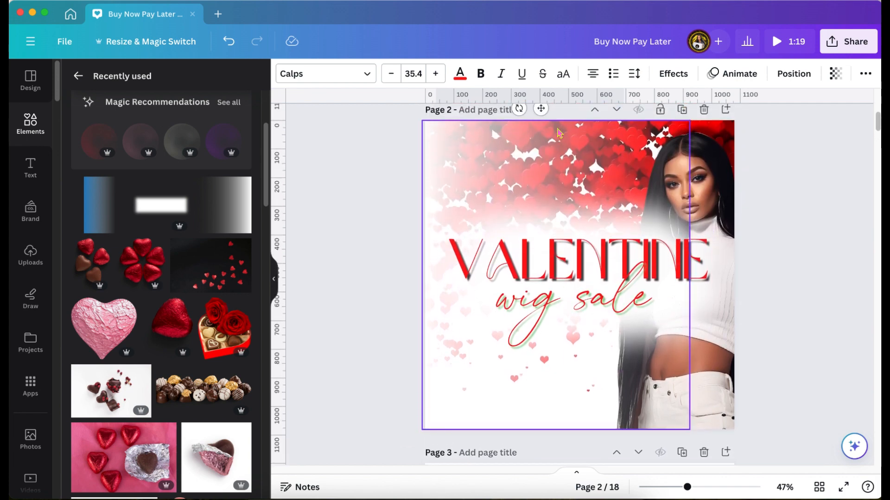
click(484, 426)
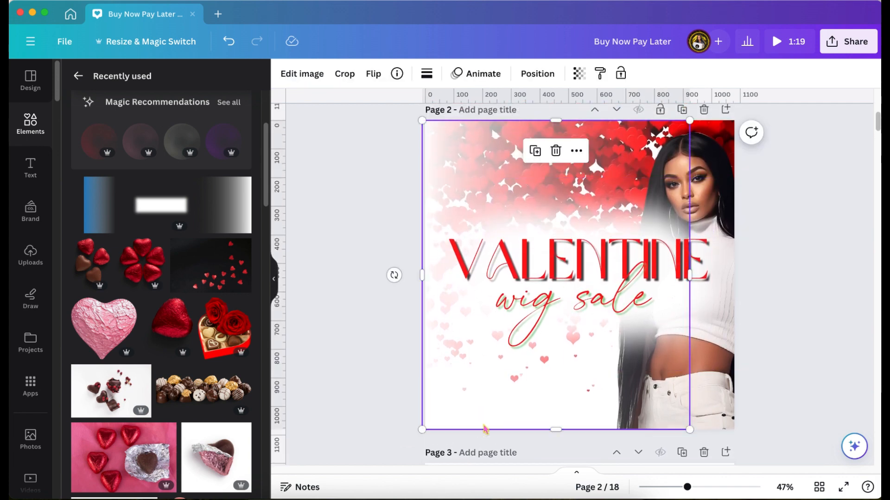
click(484, 428)
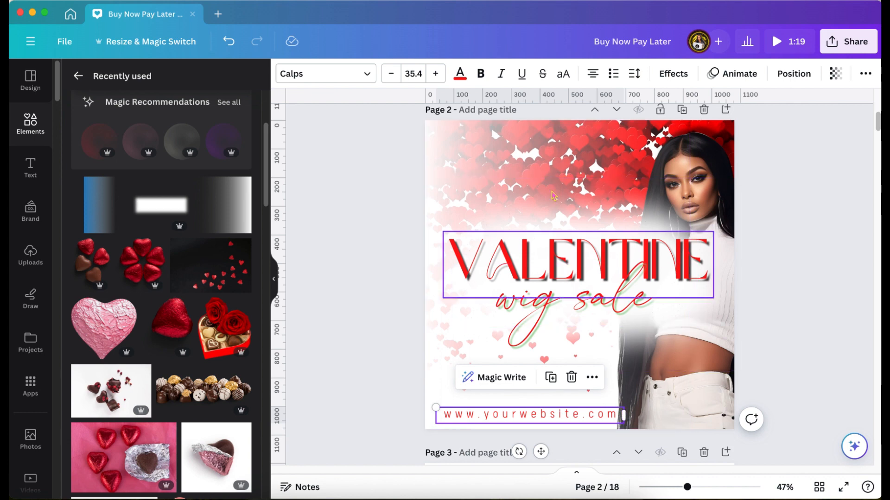
click(312, 397)
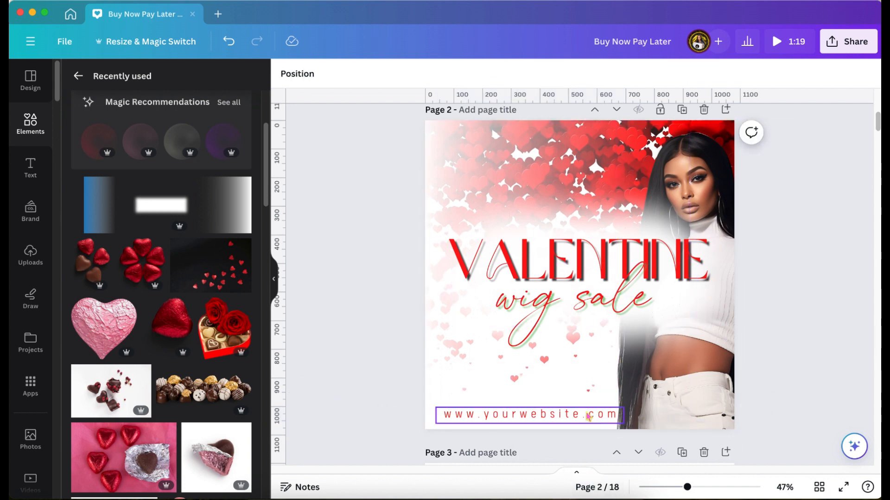
Add the glittery red heart from the recently used elements to page 2, shrink it and place it above the start of VALENTINE.
scroll(766, 277, up, 7)
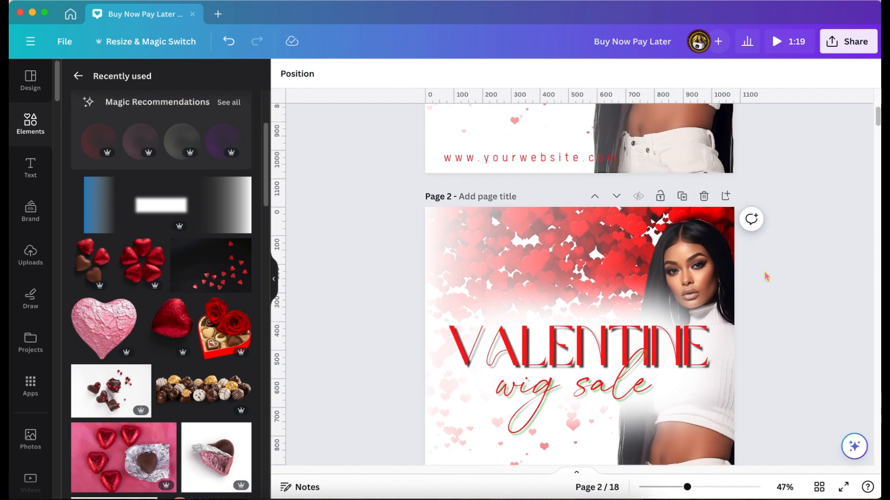
scroll(766, 277, down, 7)
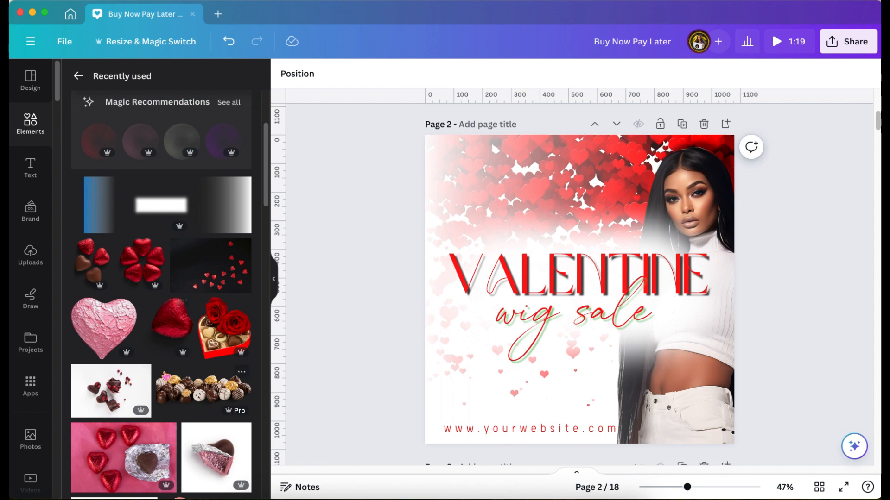
scroll(165, 376, down, 5)
scroll(165, 376, down, 3)
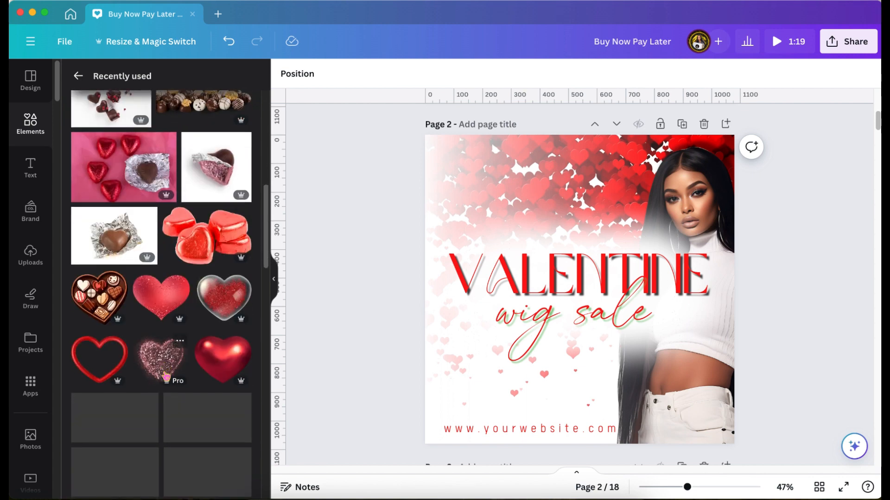
click(157, 299)
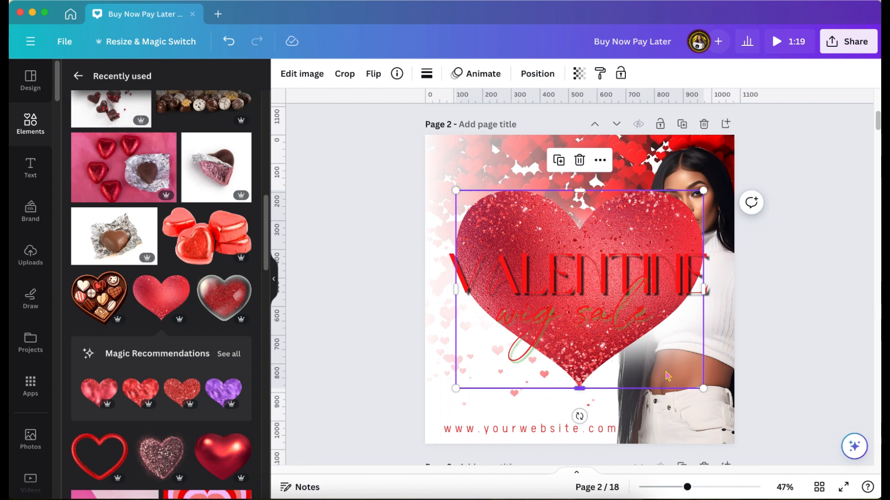
drag(674, 364, 686, 295)
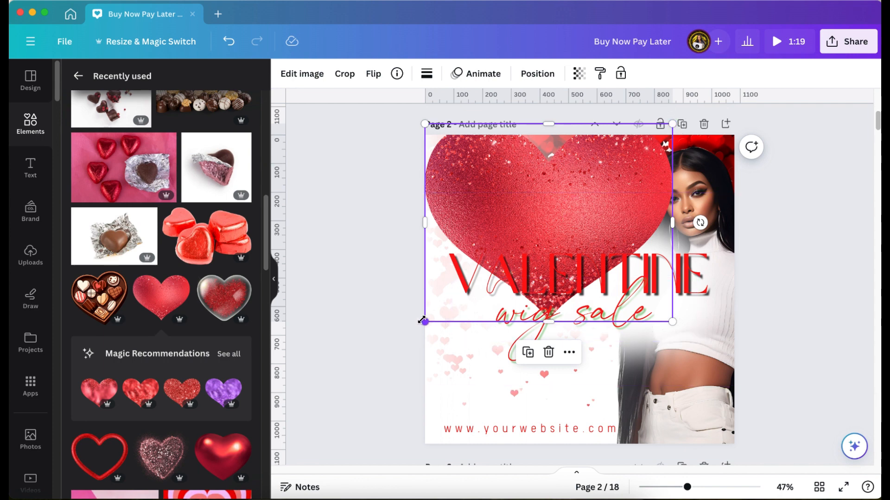
drag(425, 322, 555, 217)
drag(623, 163, 515, 200)
scroll(515, 201, up, 1)
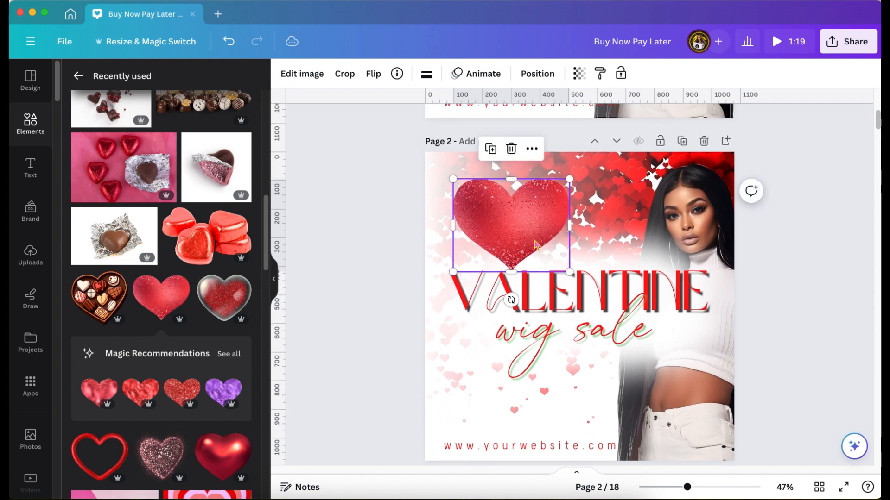
Tilt the heart slightly counter-clockwise, shrink it further and place it above the I in VALENTINE beside the model's face.
drag(511, 301, 522, 301)
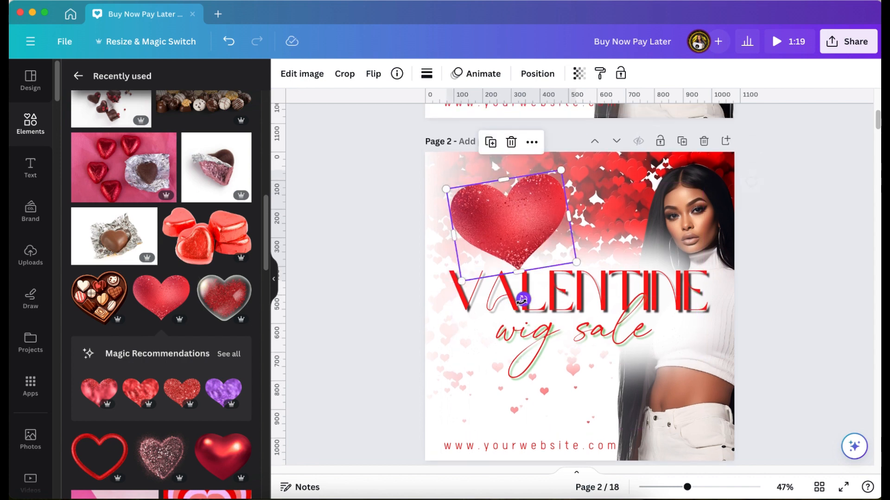
drag(525, 217, 653, 220)
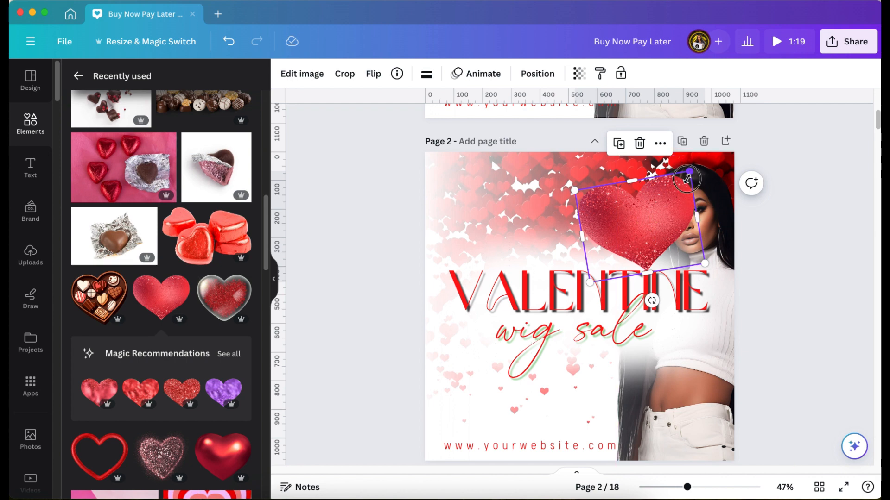
drag(692, 171, 650, 249)
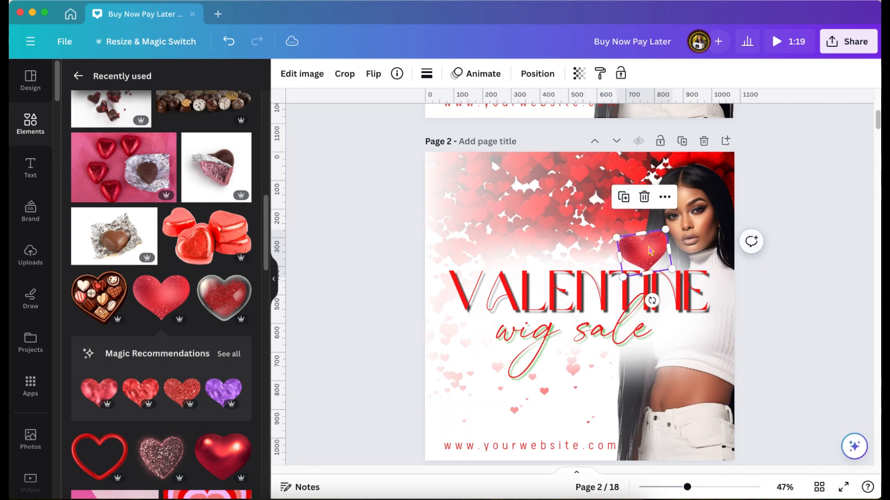
click(783, 194)
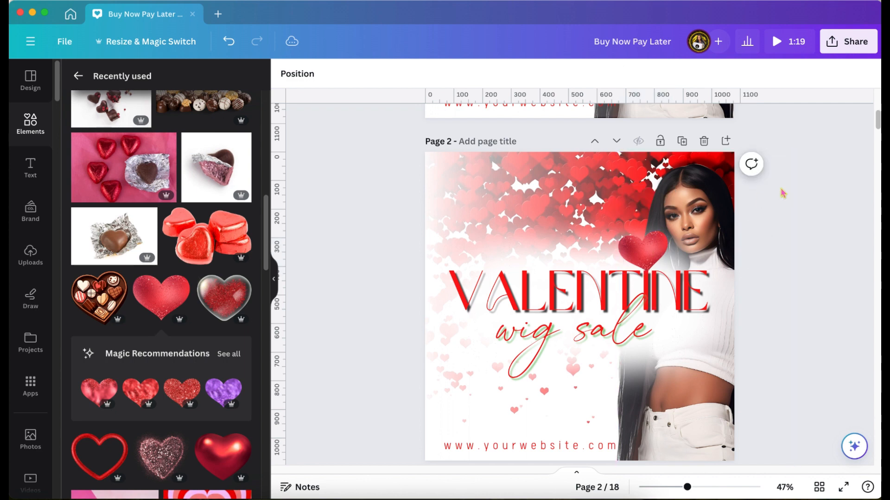
Move the tilted heart to the hearts background above the first letters of VALENTINE.
click(642, 253)
click(609, 252)
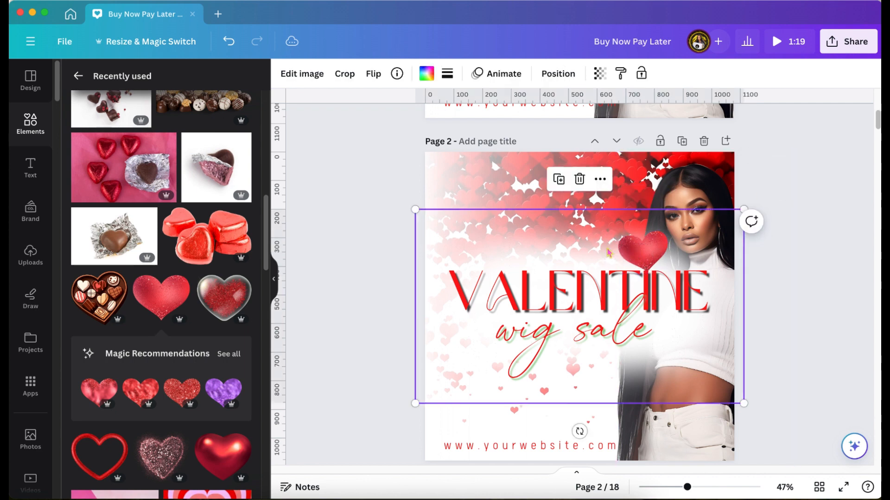
click(633, 253)
drag(633, 253, 503, 221)
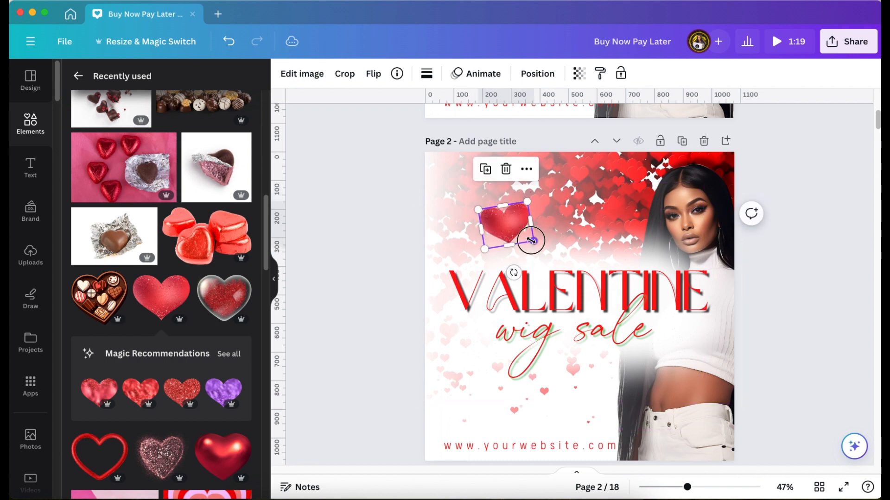
Duplicate the tilted heart, make the copy slightly smaller and place it above the I in VALENTINE.
click(490, 170)
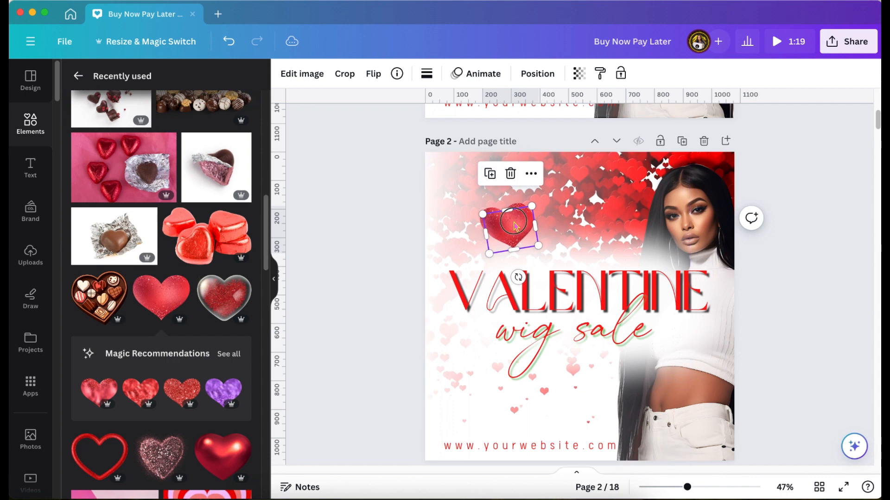
drag(514, 224, 658, 233)
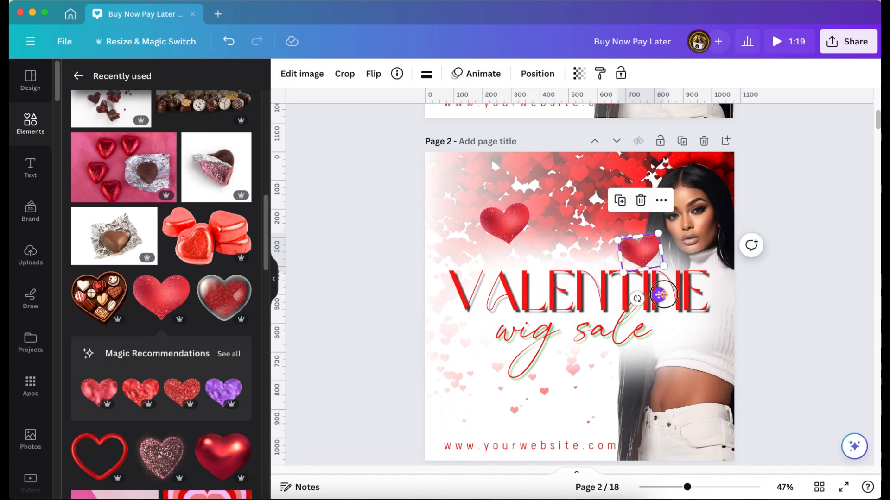
drag(658, 295, 665, 294)
click(818, 229)
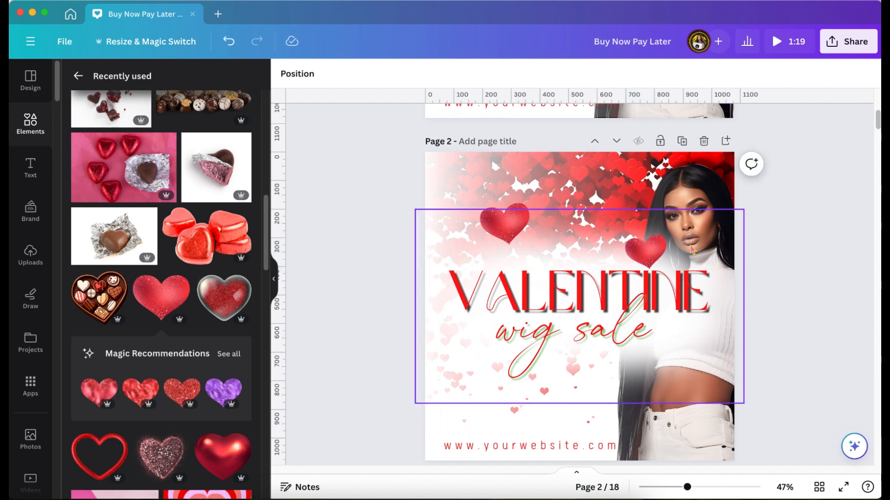
click(651, 254)
drag(651, 254, 651, 254)
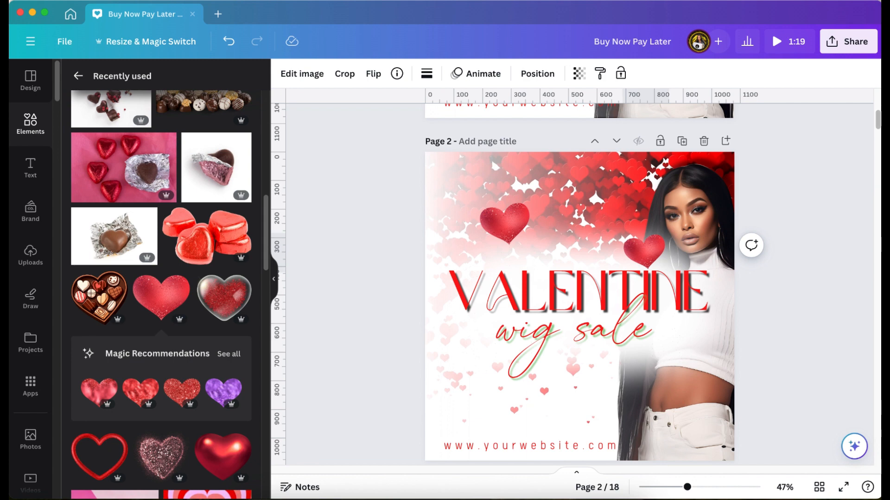
drag(651, 254, 651, 254)
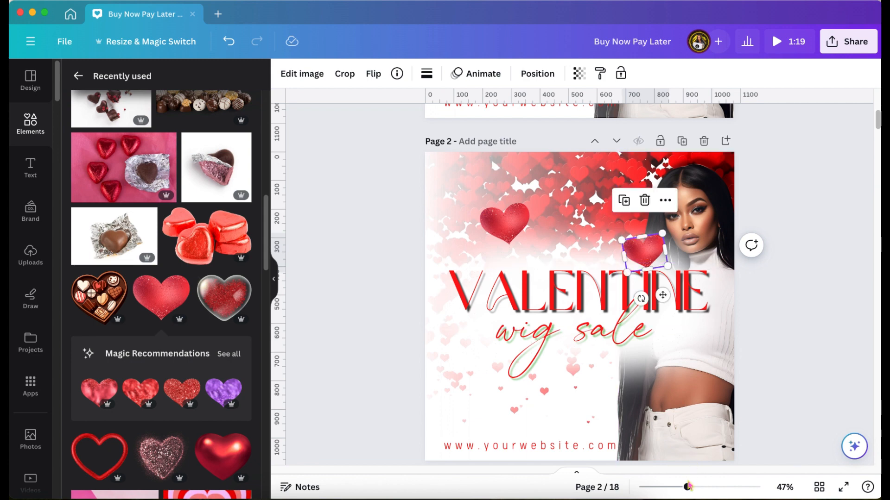
Nudge the smaller heart slightly right and up, pixel by pixel, so its tip sits just above the I in VALENTINE.
drag(687, 486, 715, 489)
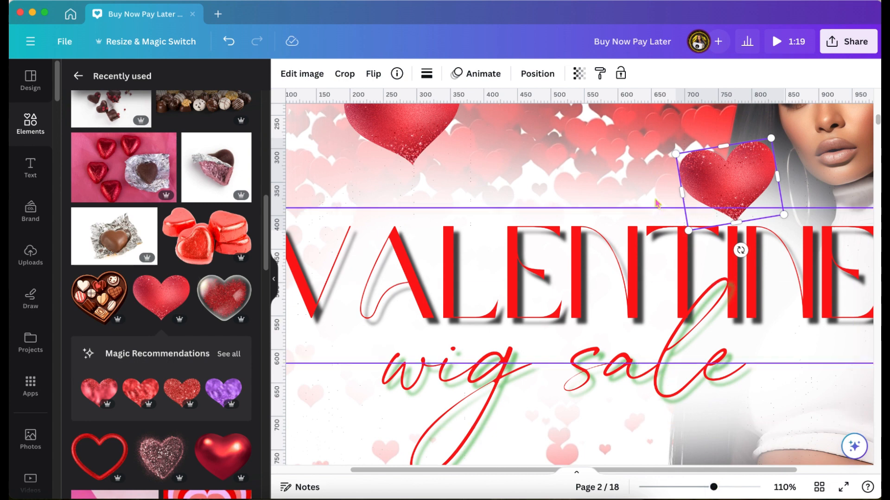
click(732, 196)
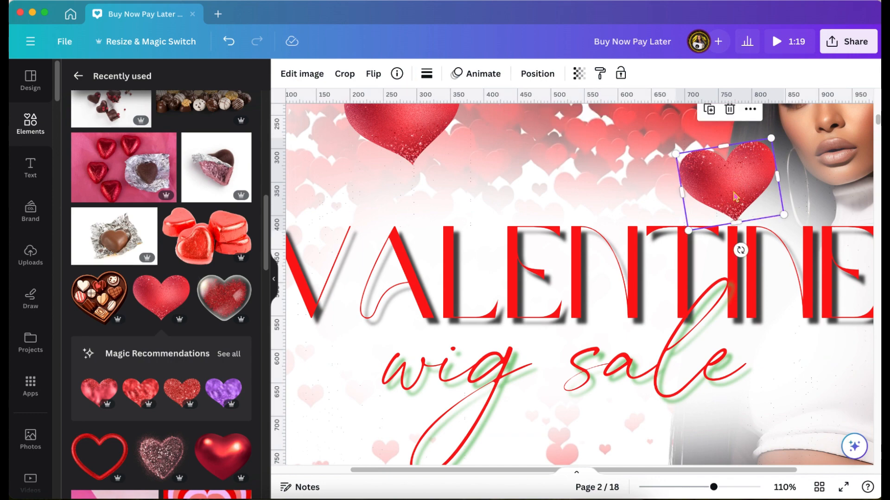
key(Right)
key(Right)
key(Right)
key(Right)
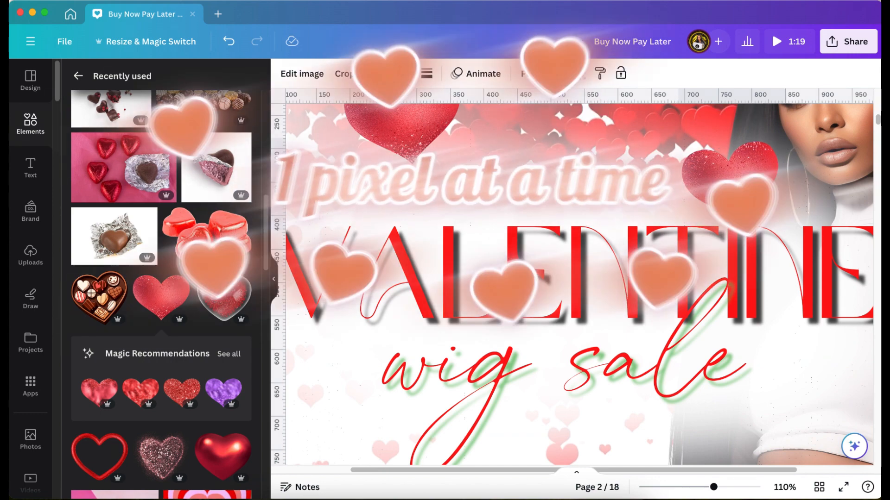
key(Right)
key(Right)
key(Right)
key(Right)
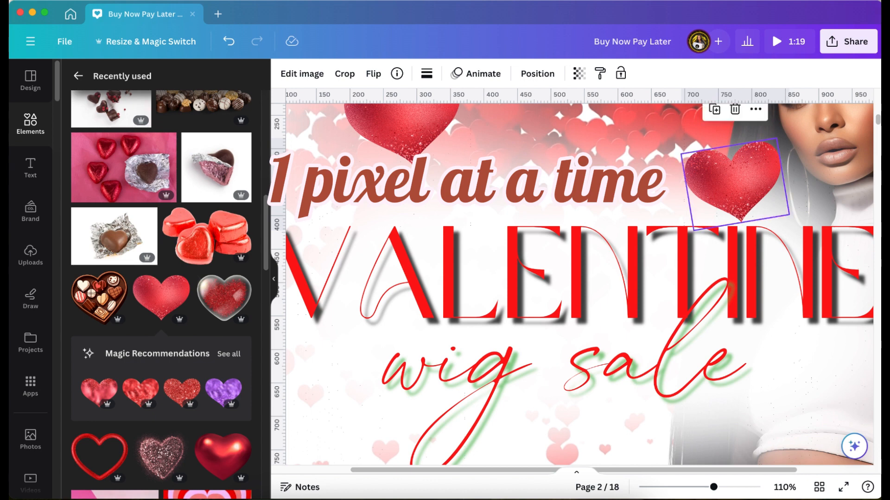
key(Left)
key(Left)
key(Left)
key(Left)
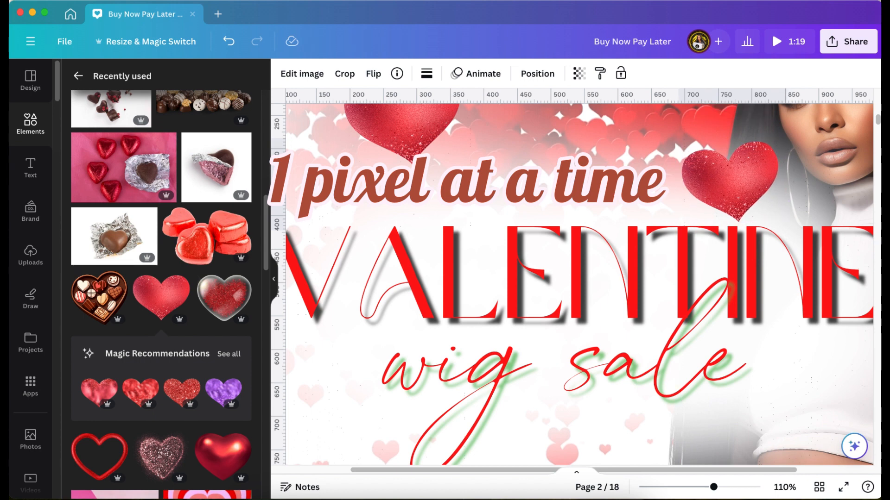
key(Left)
key(Left)
key(Up)
key(Up)
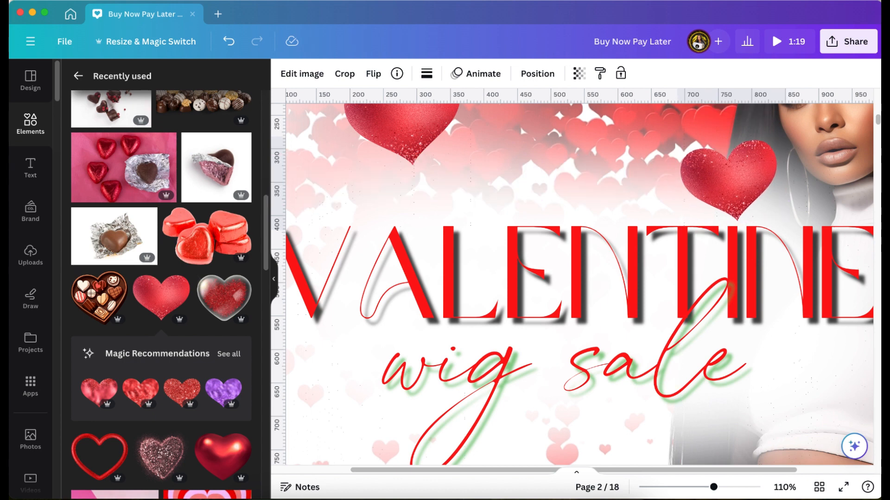
Nudge the smaller heart slightly up and left so its tip sits just above the I in VALENTINE.
key(Up)
key(Up)
key(Up)
key(Up)
key(Down)
key(Down)
key(Down)
key(Down)
key(Down)
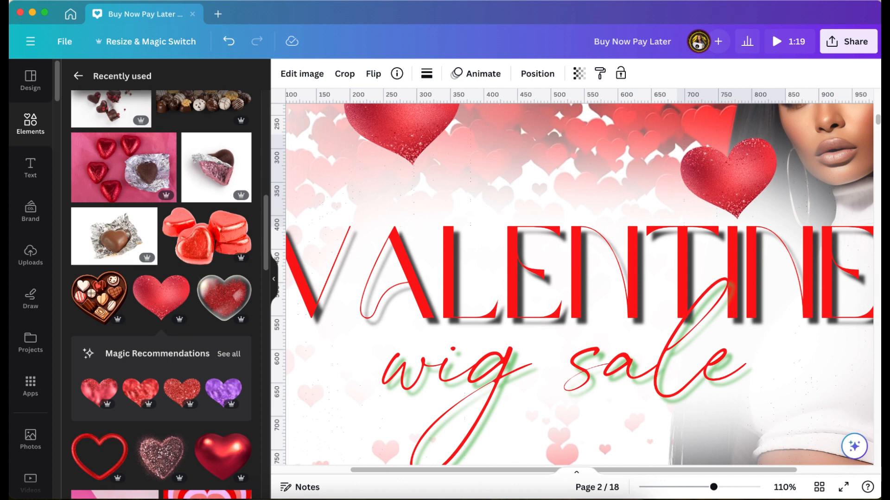
key(Left)
key(Left)
key(Left)
key(Left)
key(Left)
key(Left)
key(Left)
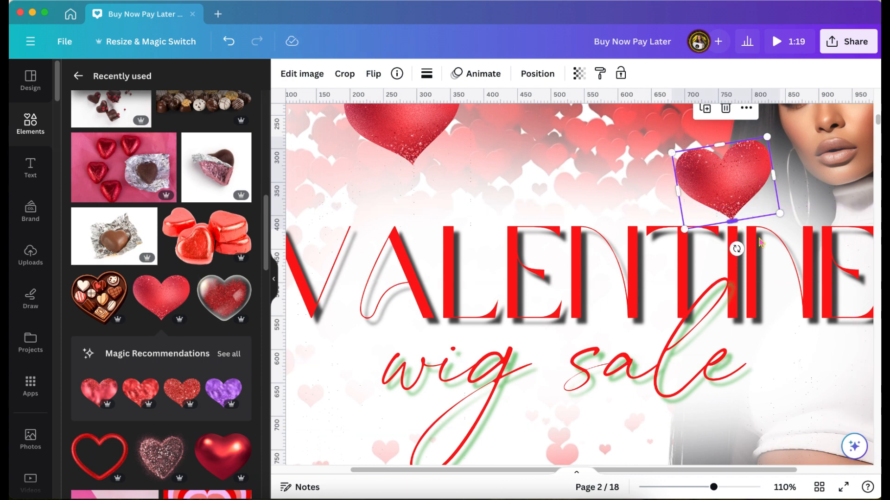
drag(714, 486, 694, 487)
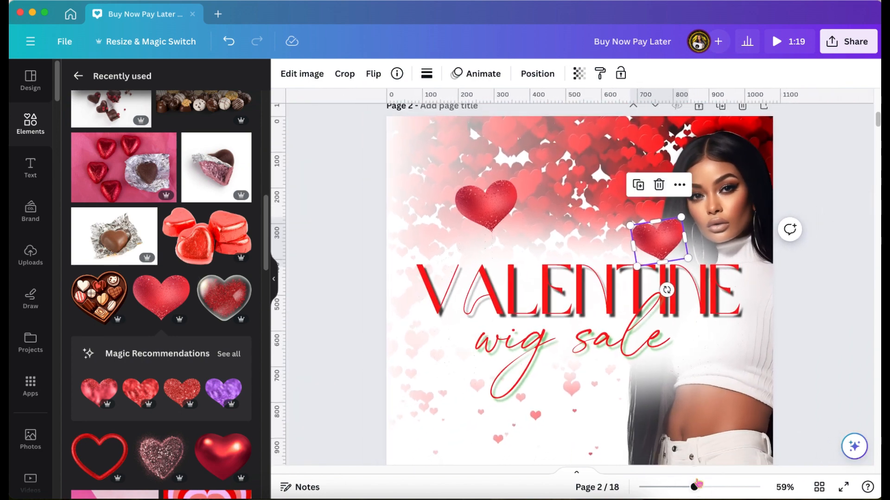
click(805, 324)
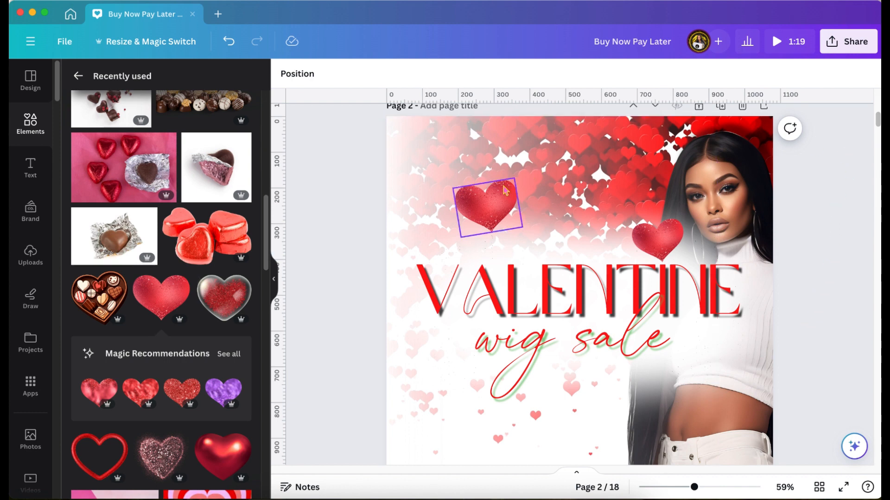
Apply a Page Lift shadow to the larger heart above the first letters of VALENTINE.
click(491, 199)
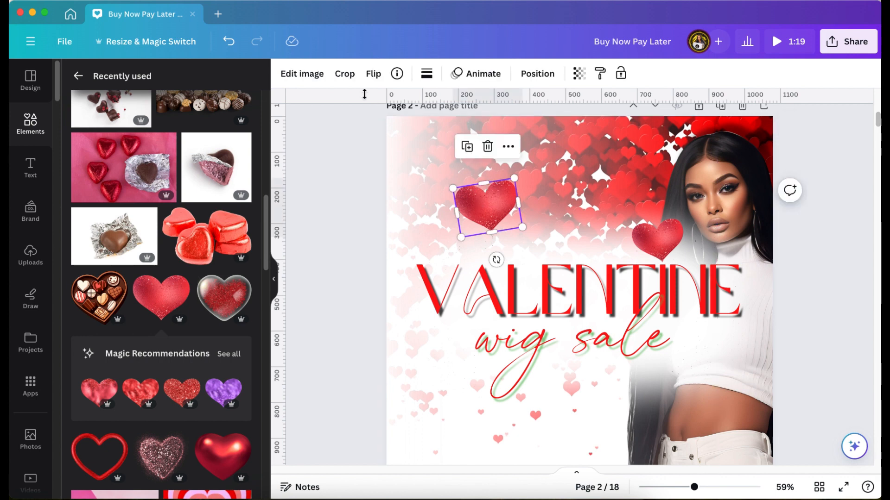
click(309, 80)
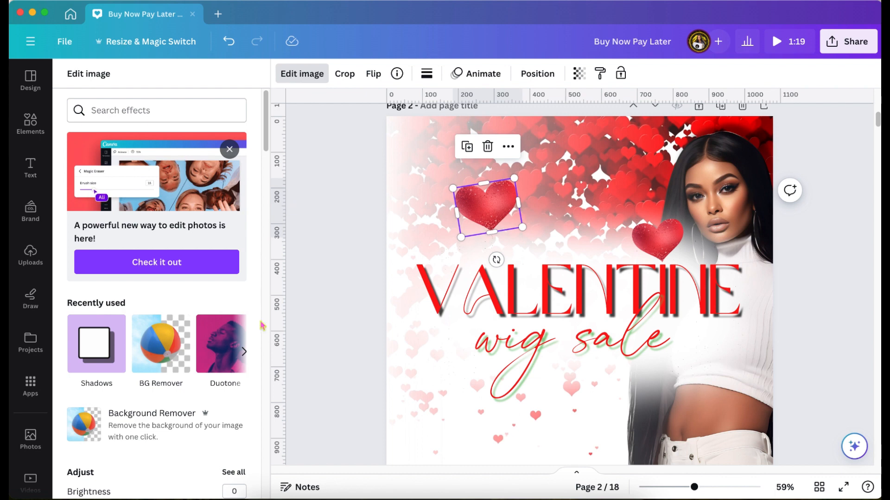
click(105, 341)
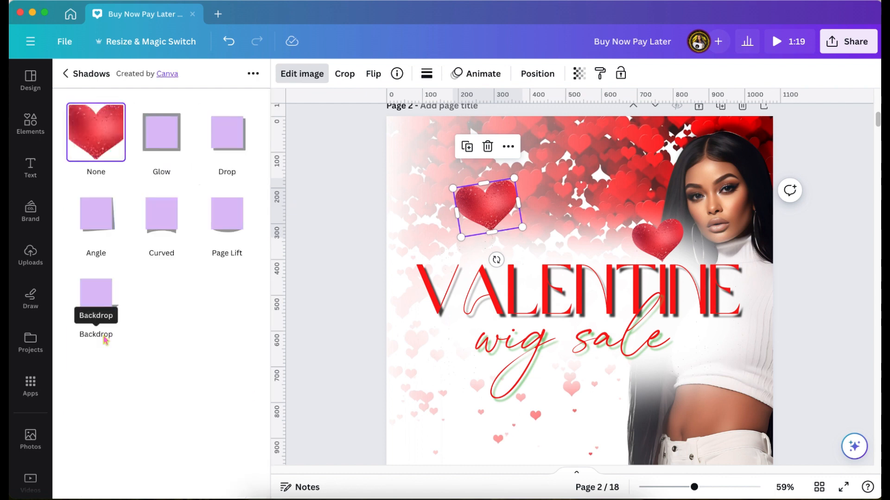
click(227, 210)
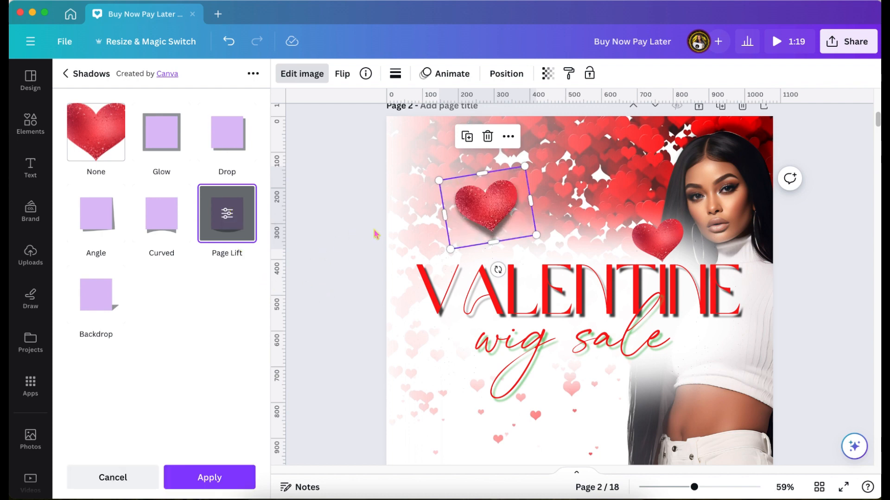
click(207, 478)
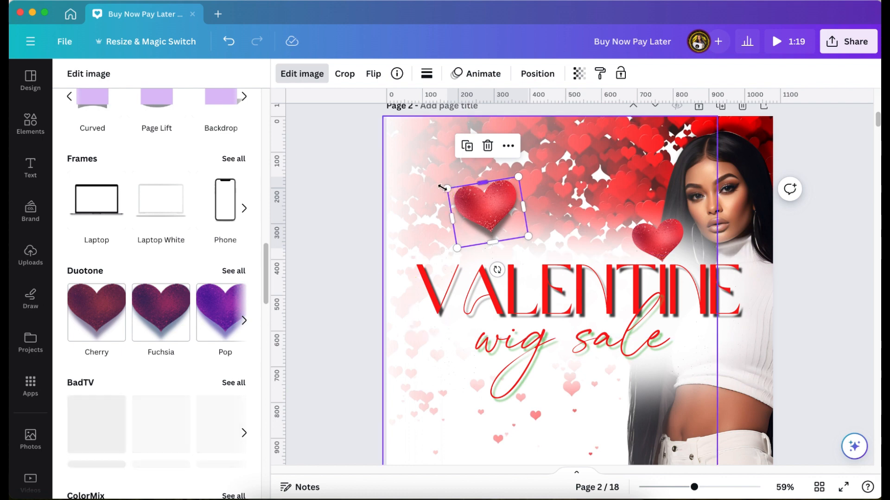
Enlarge the shadowed heart outward from two opposite corners so it fills the space above the start of VALENTINE.
drag(446, 188, 409, 166)
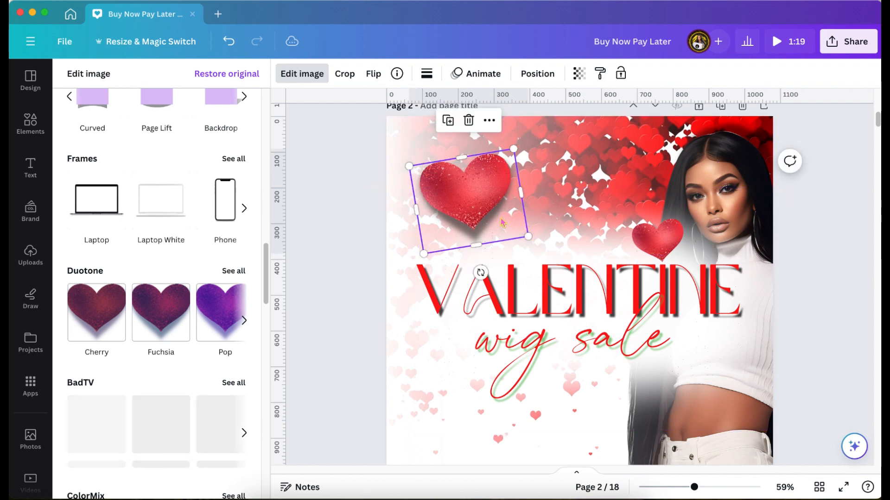
drag(505, 216, 541, 247)
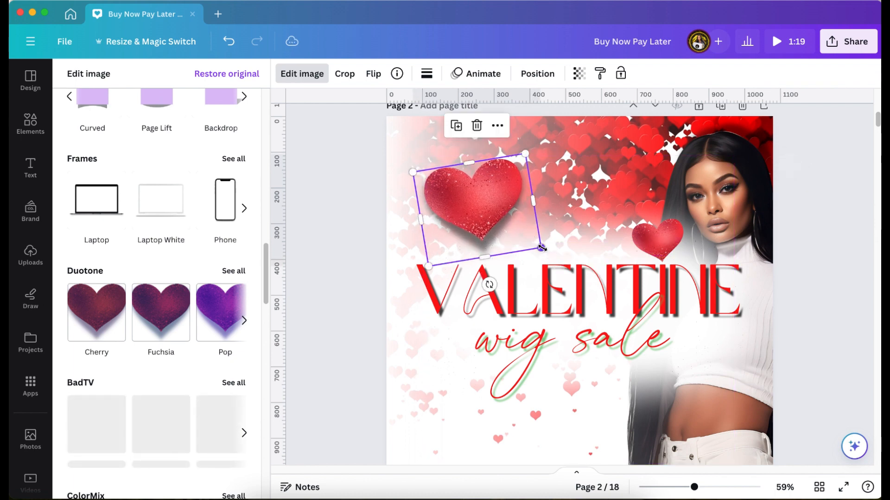
click(457, 410)
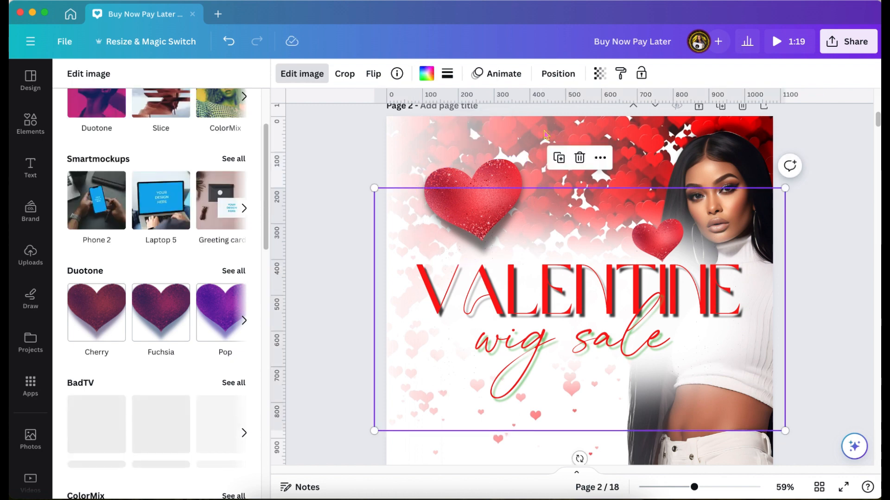
Add a new text box to page 2 reading "250% off".
click(639, 147)
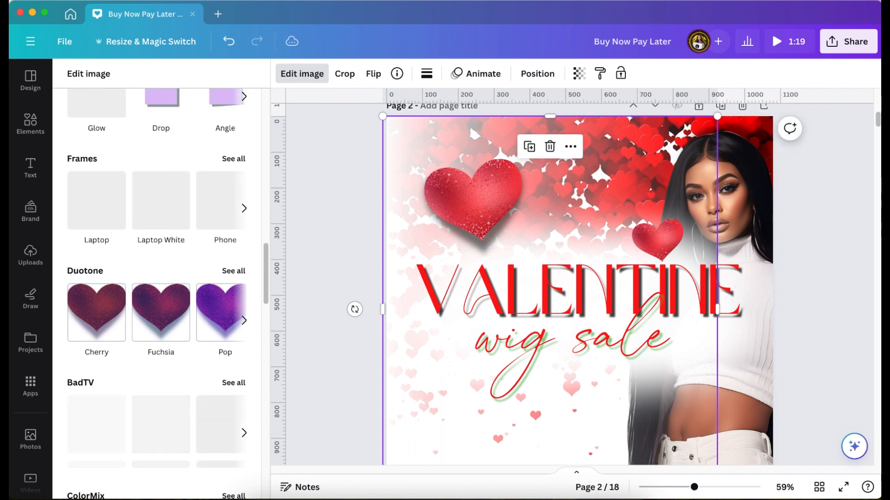
key(t)
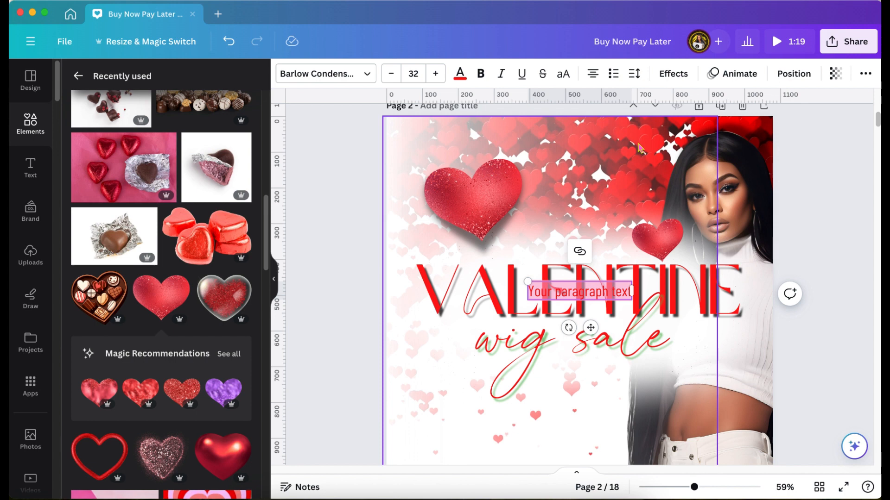
key(BackSpace)
text(2)
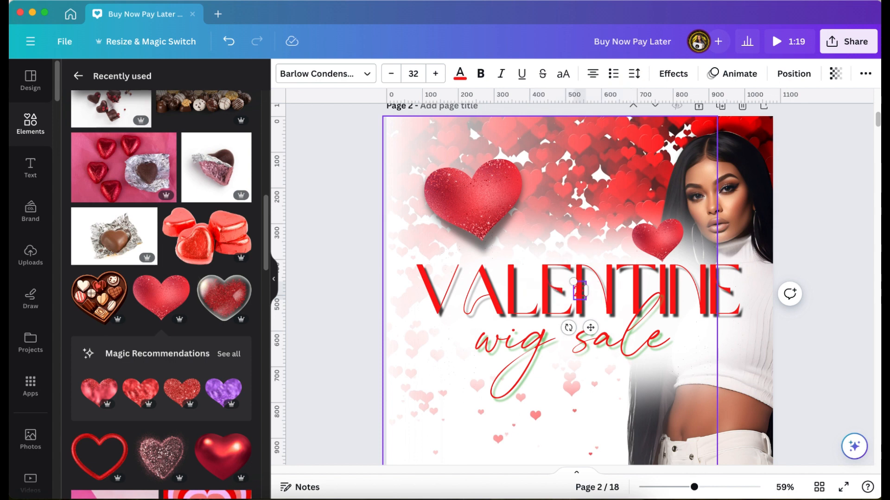
key(BackSpace)
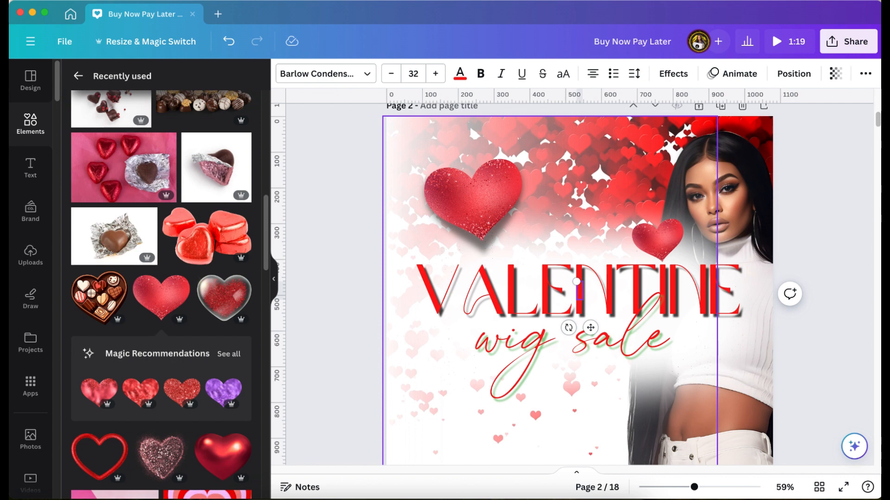
text(20)
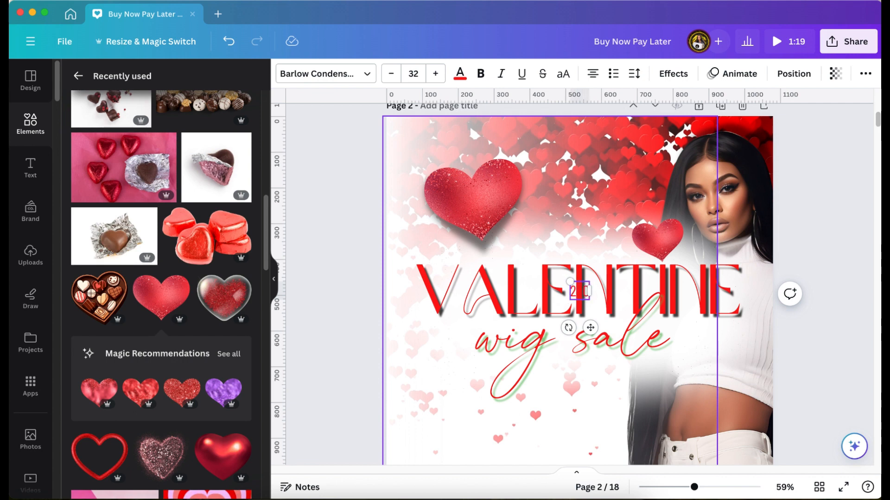
text(5%)
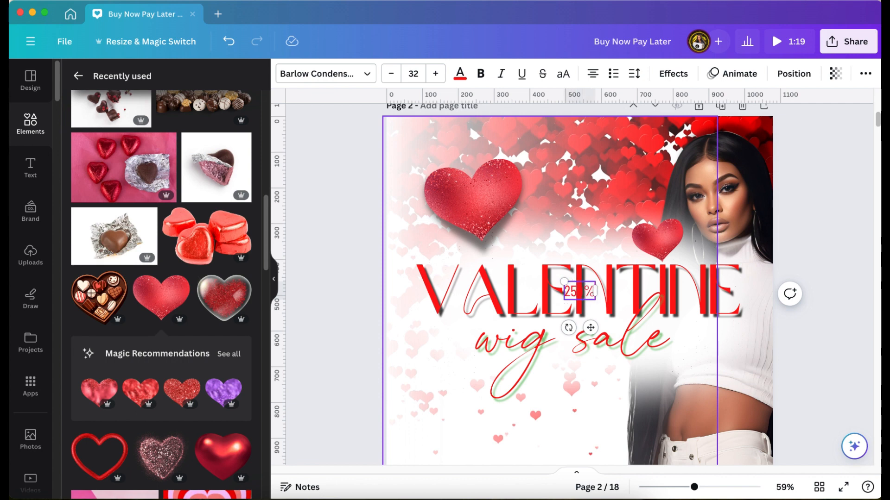
text( off)
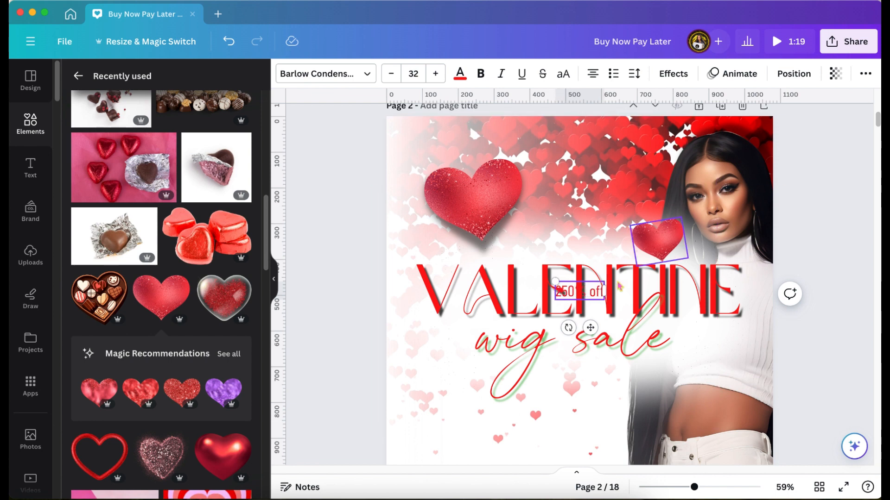
Widen the "250% off" text box slightly, place it on the large heart and set its font to Brown Sugar.
drag(605, 291, 625, 290)
drag(602, 328, 494, 226)
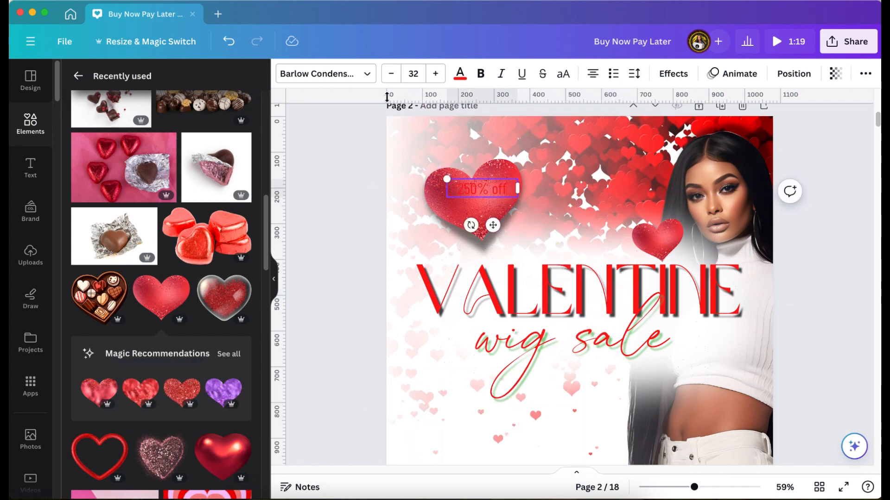
click(369, 75)
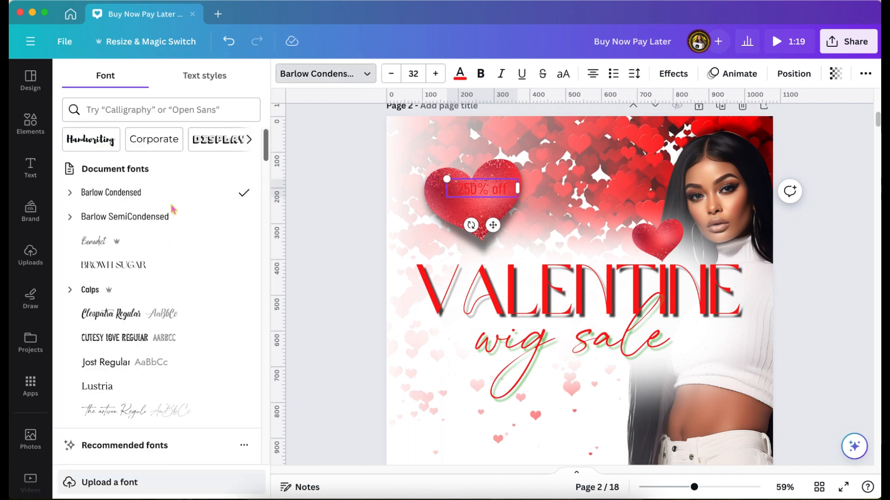
click(148, 268)
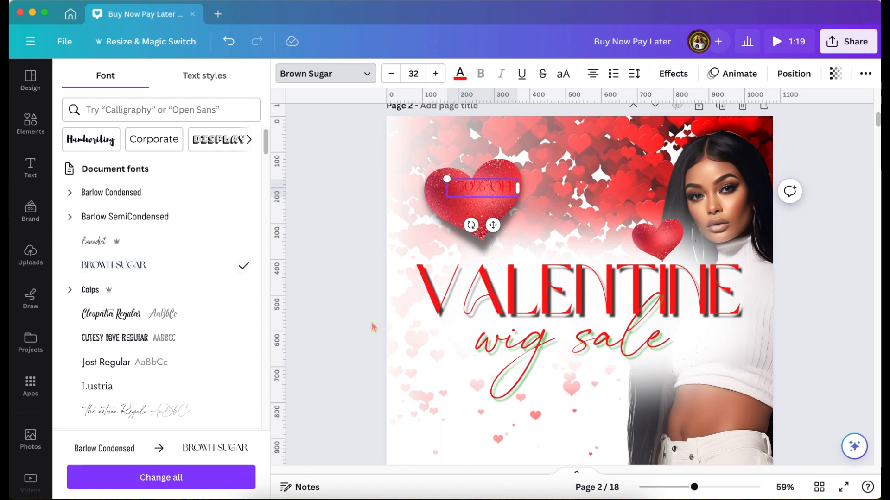
Change the "wig sale" script and the "250% OFF" text on the large heart to white.
click(492, 345)
scroll(492, 345, down, 2)
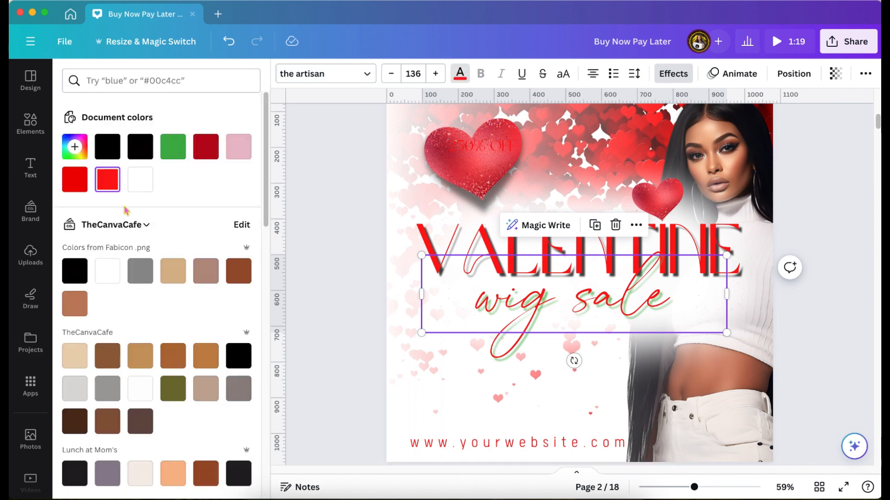
click(141, 180)
key(Tab)
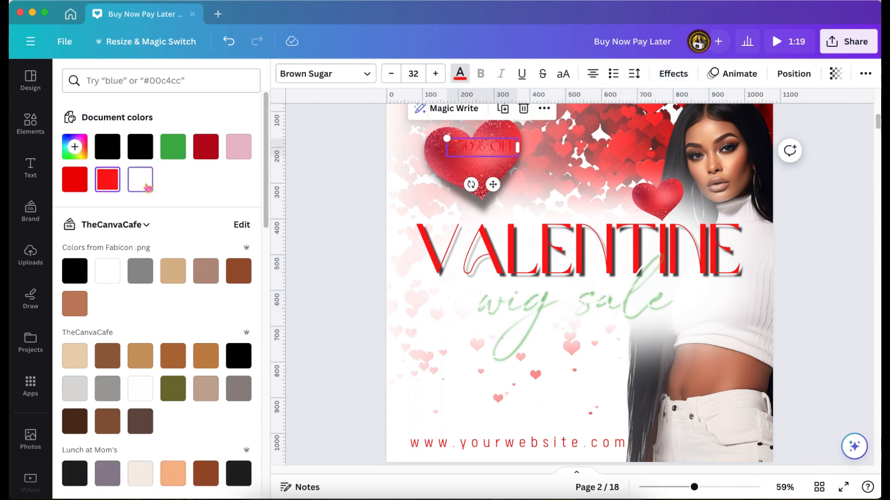
click(140, 180)
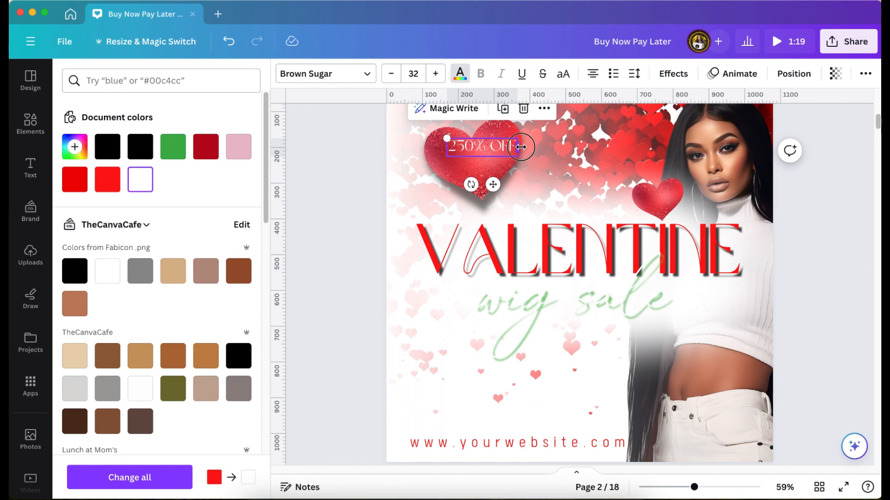
Narrow the "250% OFF" text box to wrap onto two lines, then tilt it to match the heart and enlarge it to size 36.6.
drag(521, 146, 501, 150)
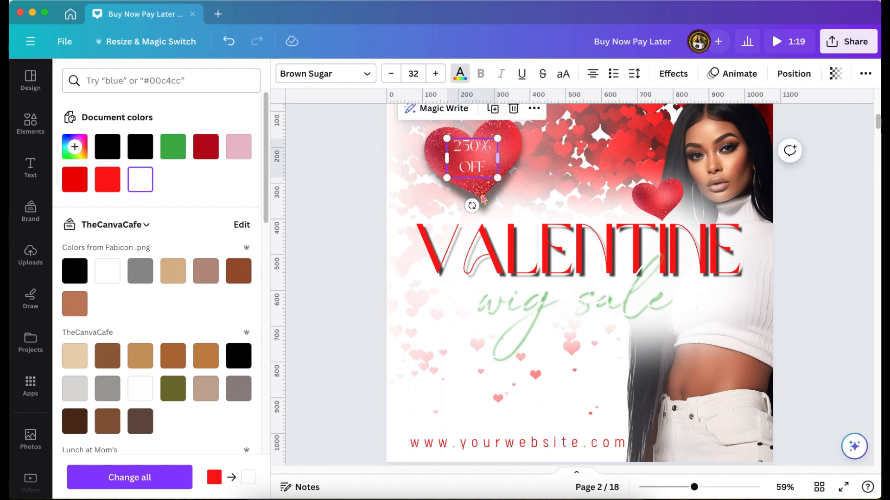
drag(473, 203, 482, 204)
drag(474, 154, 504, 130)
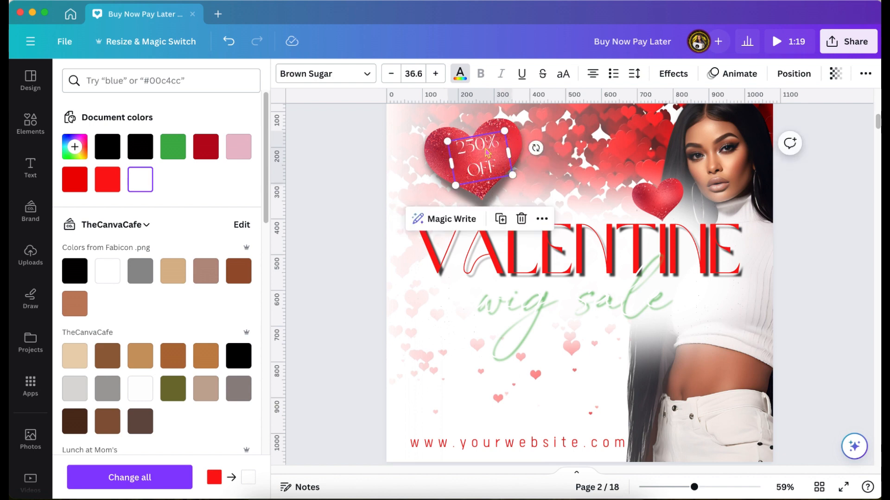
Correct the text on the large heart to "50% OFF" and set its line spacing to 0.93.
click(468, 145)
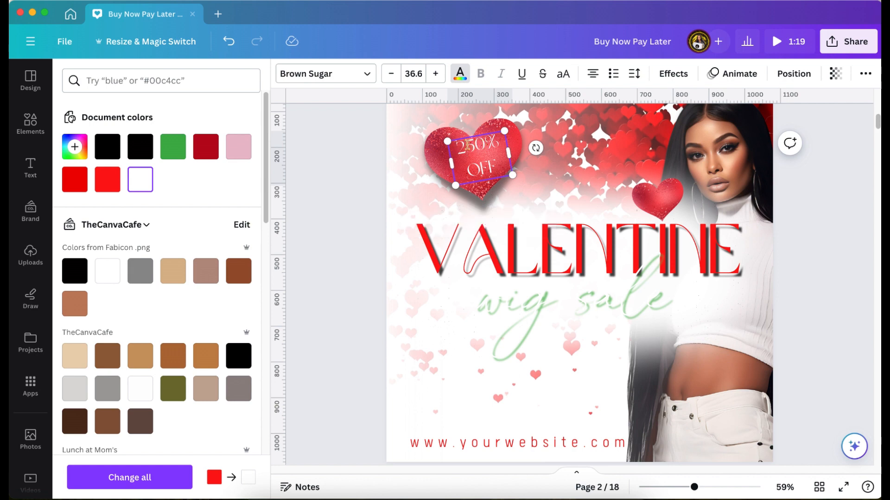
key(BackSpace)
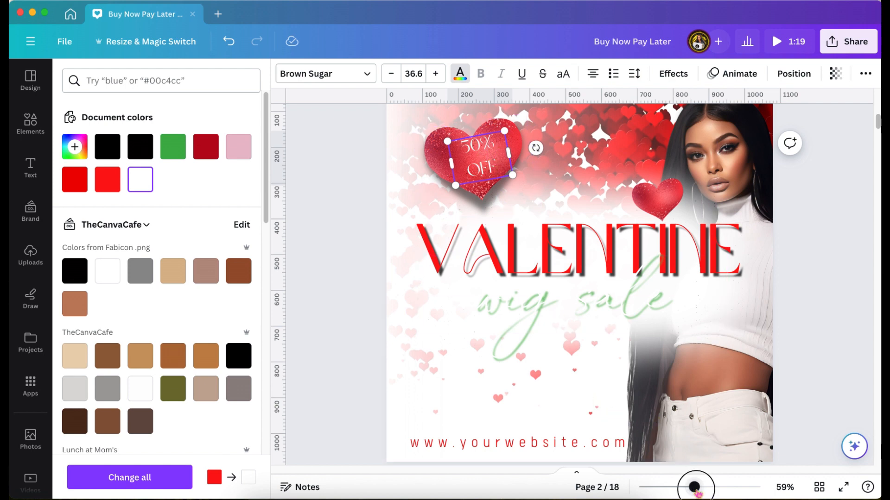
drag(694, 487, 702, 487)
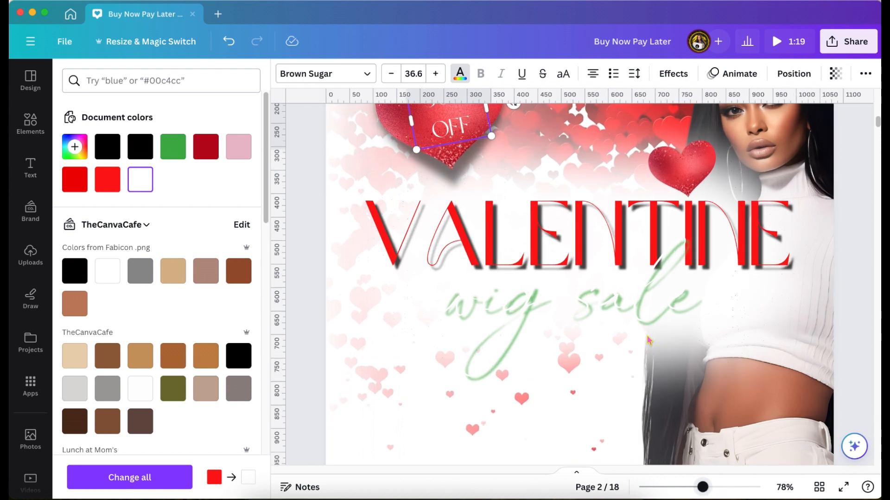
scroll(647, 340, up, 5)
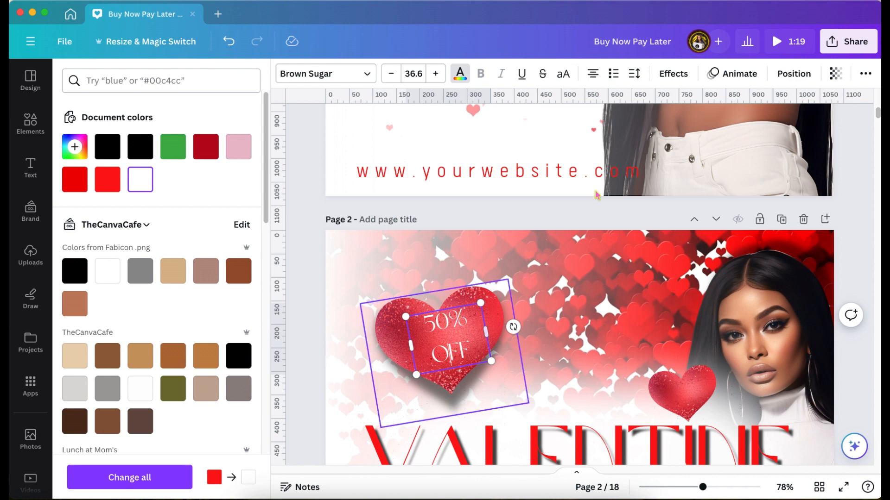
click(635, 74)
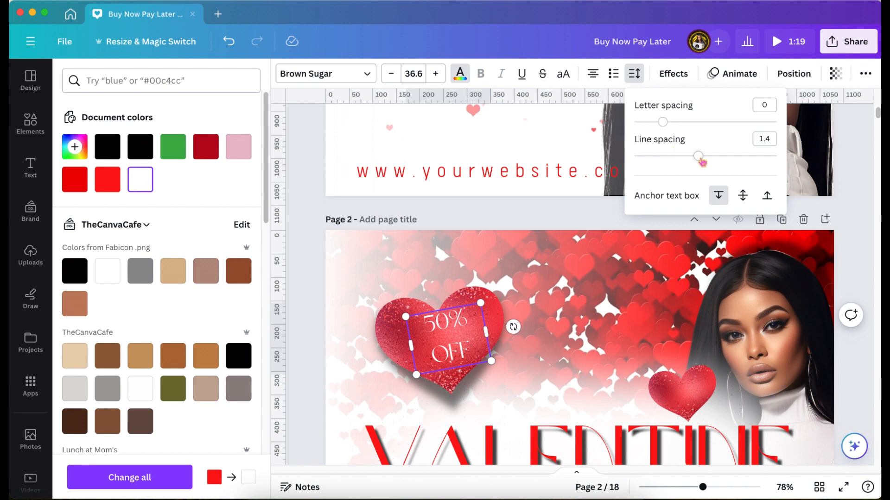
drag(701, 159, 666, 158)
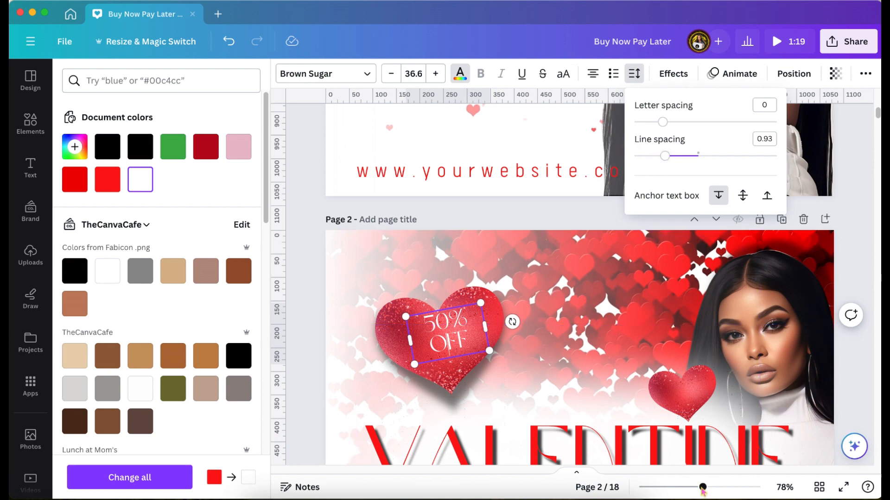
Enlarge the "50% OFF" text on the large heart to size 54.4.
drag(702, 487, 695, 488)
scroll(803, 330, down, 3)
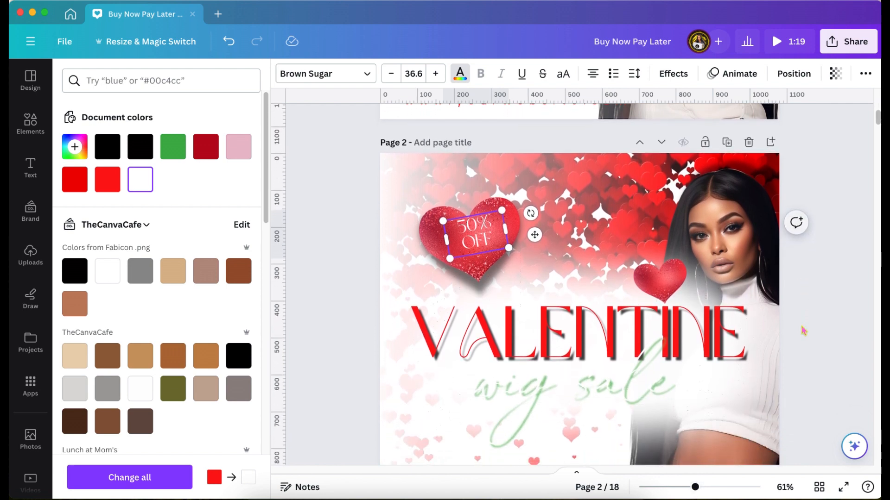
drag(449, 258, 437, 271)
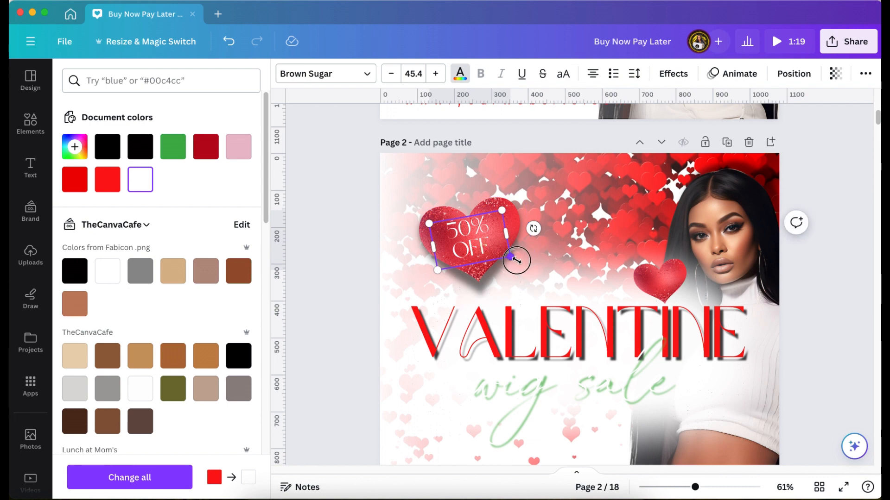
drag(512, 258, 523, 262)
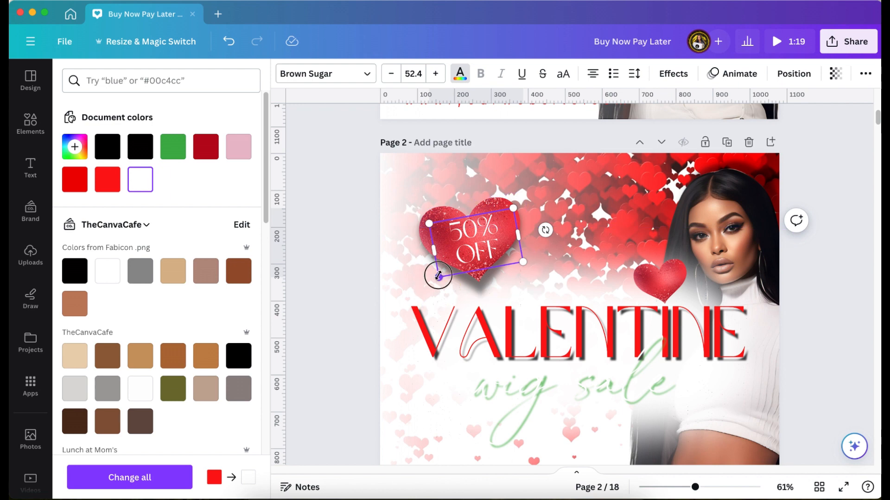
drag(437, 275, 436, 280)
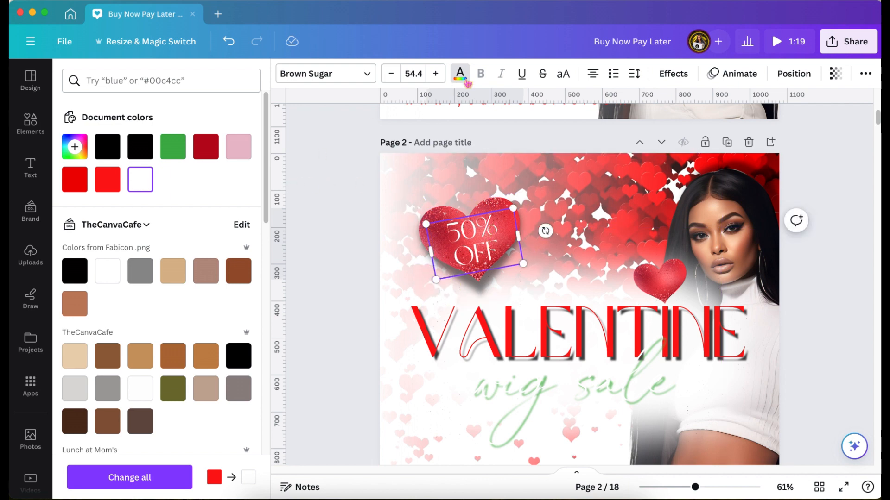
Apply a black Shadow effect to the "50% OFF" text, keeping offset 50, direction -45, blur 0 and transparency 40.
click(667, 79)
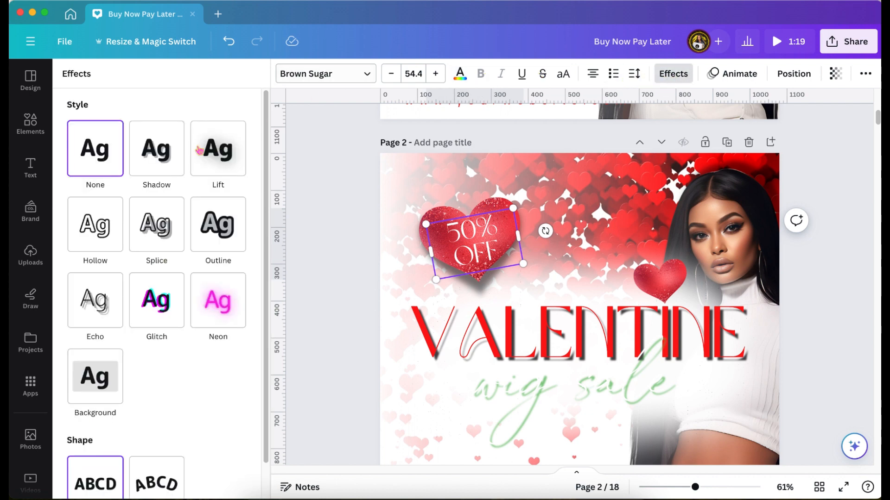
click(158, 147)
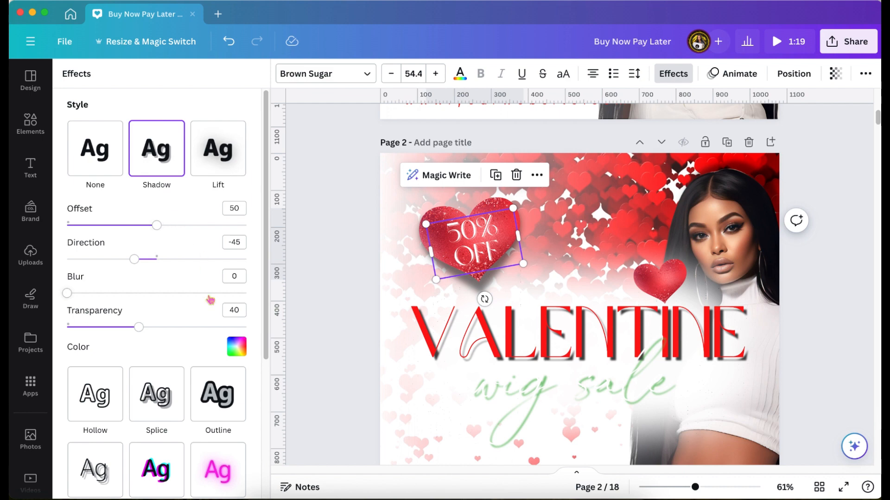
click(237, 347)
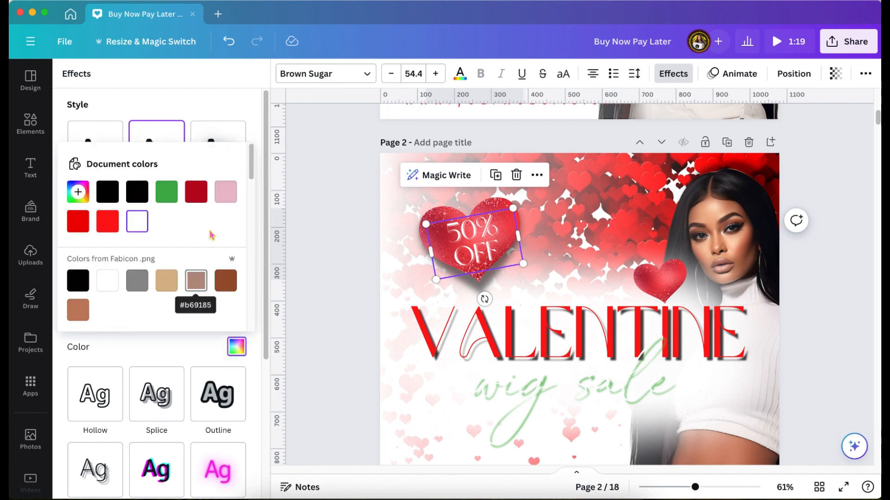
click(111, 197)
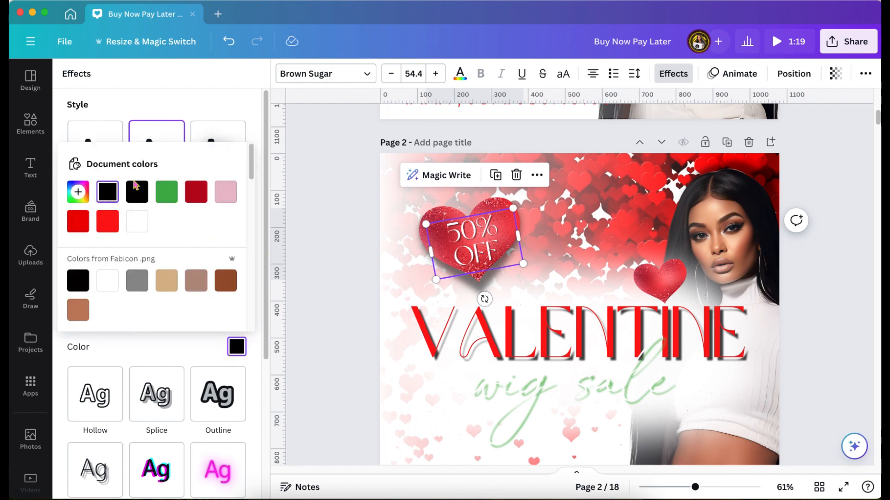
click(207, 111)
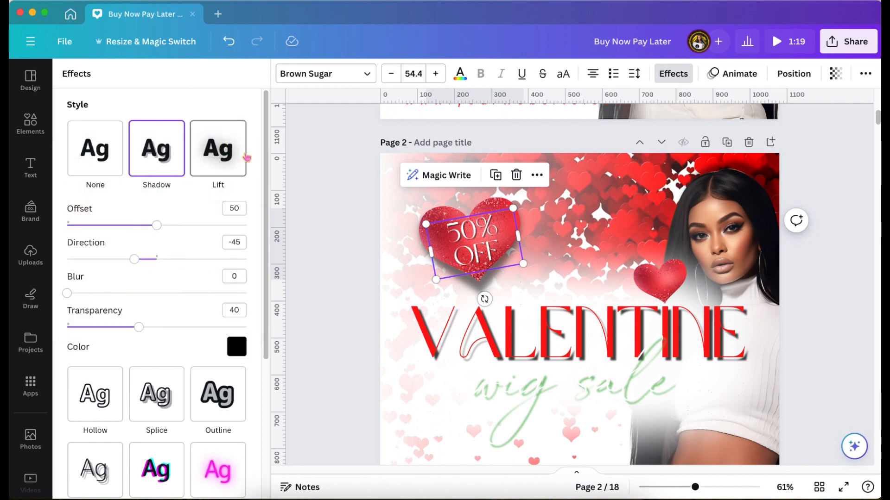
click(349, 287)
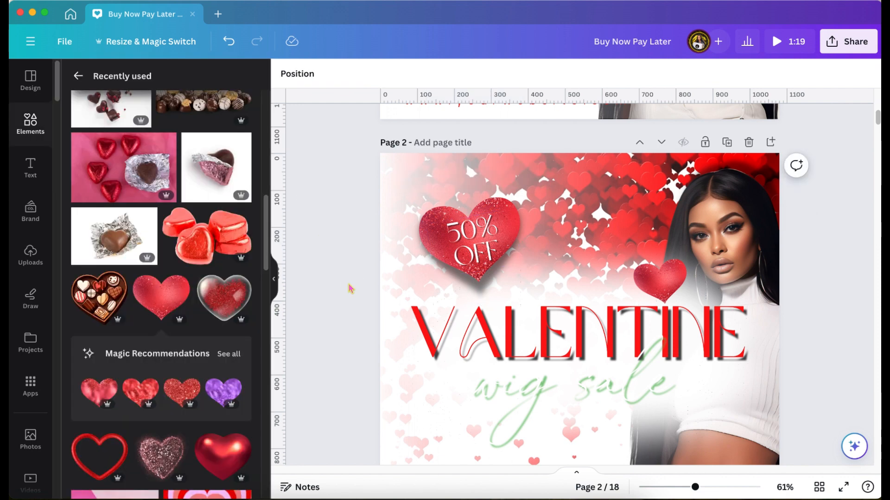
Nudge the "50% OFF" text into a centred position on the large heart.
scroll(350, 287, down, 2)
click(472, 208)
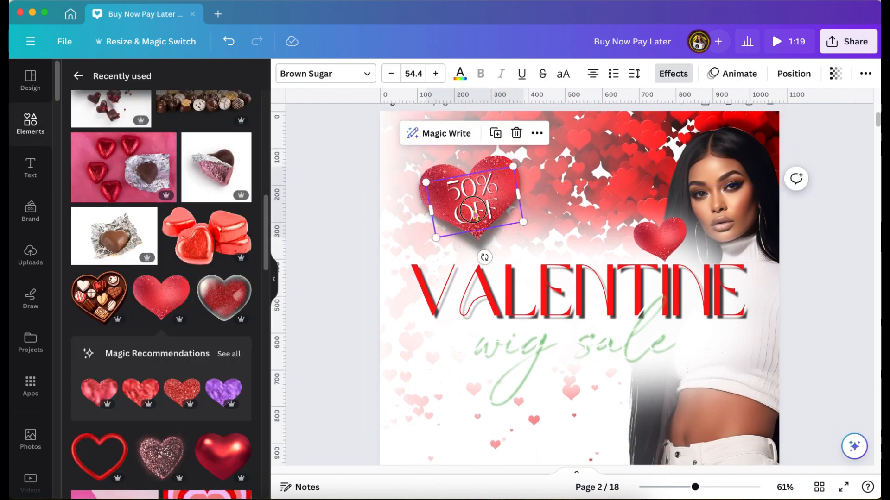
drag(472, 208, 475, 213)
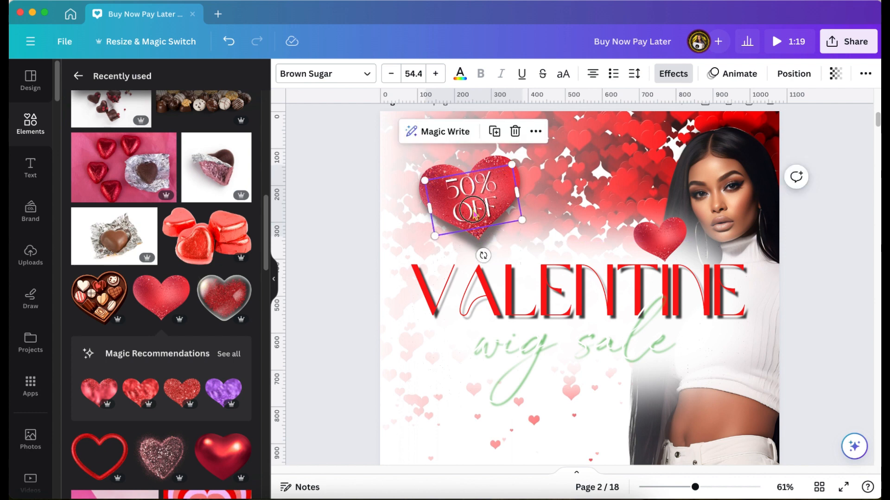
drag(474, 214, 472, 212)
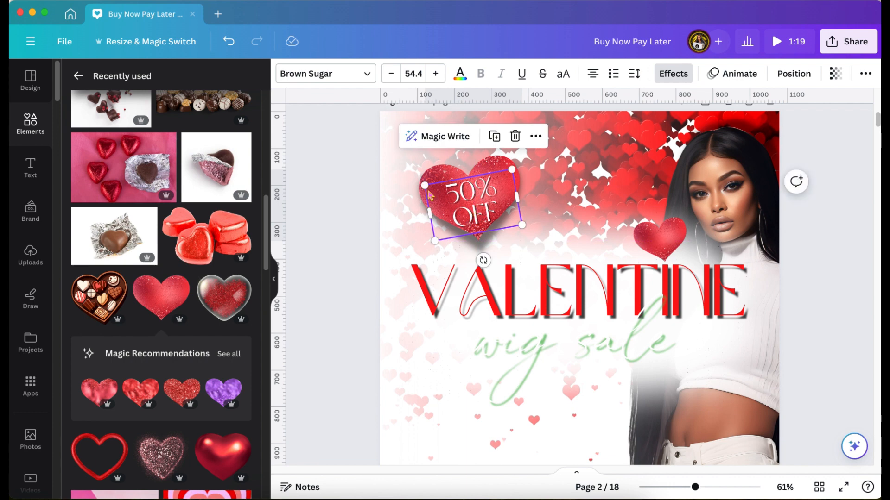
click(318, 194)
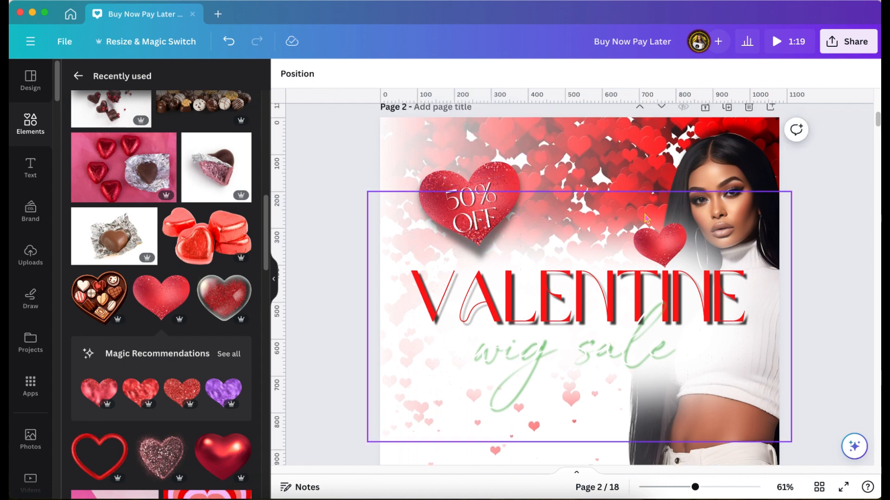
Add an image shadow to the small heart beside the model.
right_click(671, 243)
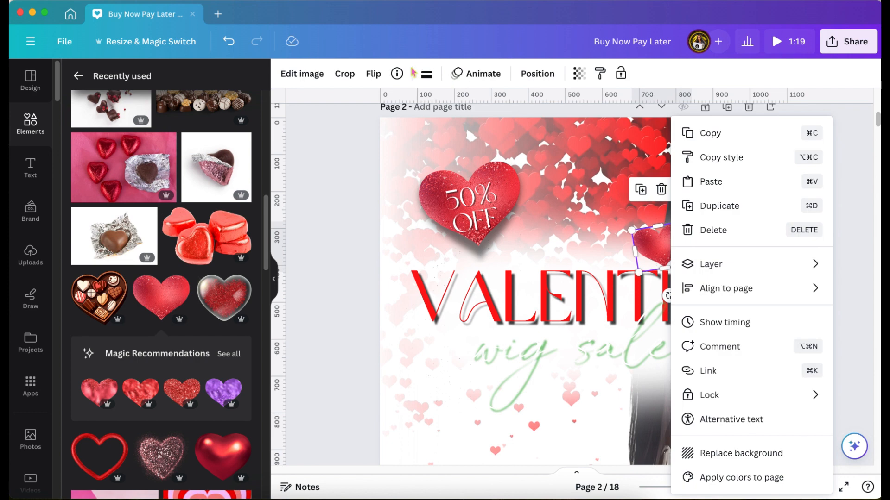
click(302, 75)
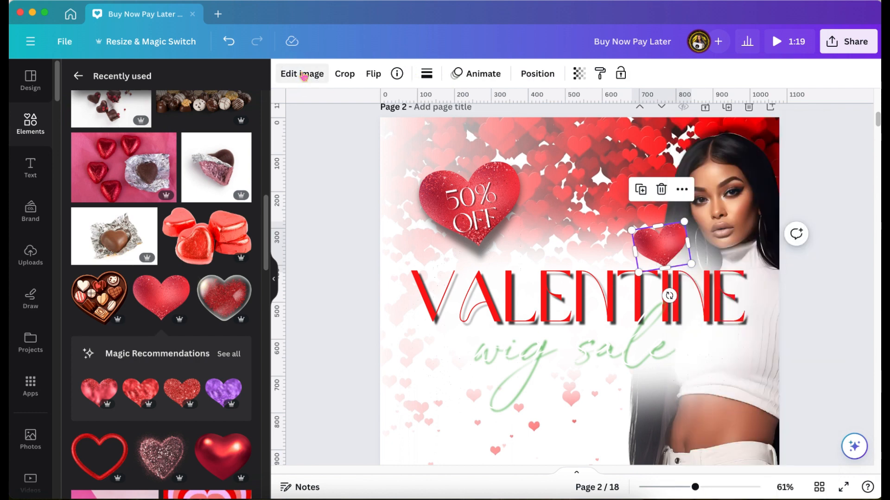
click(303, 75)
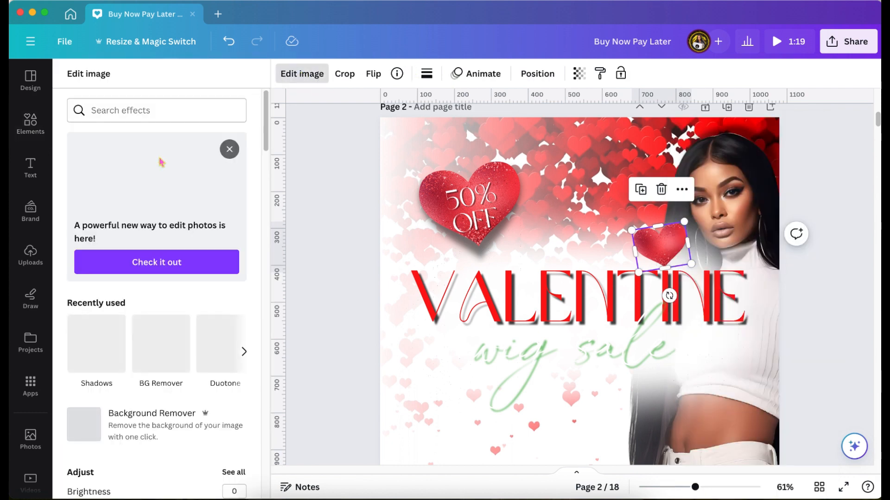
click(97, 356)
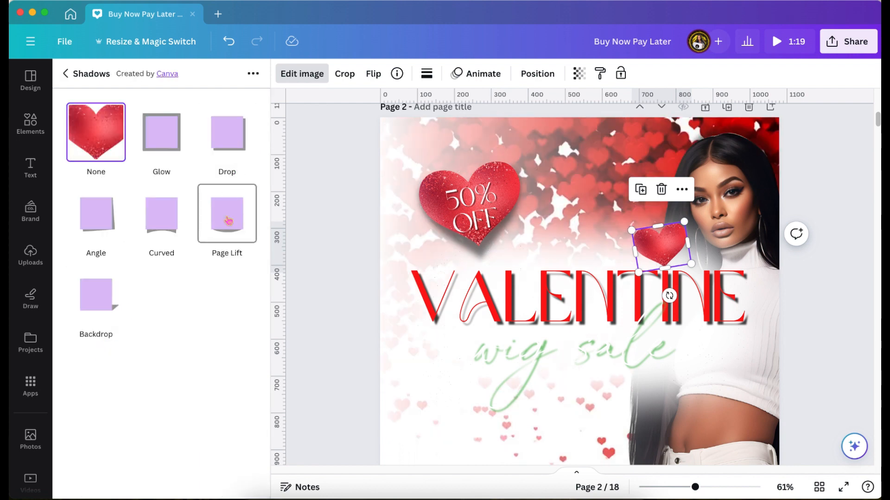
click(323, 275)
scroll(324, 276, down, 1)
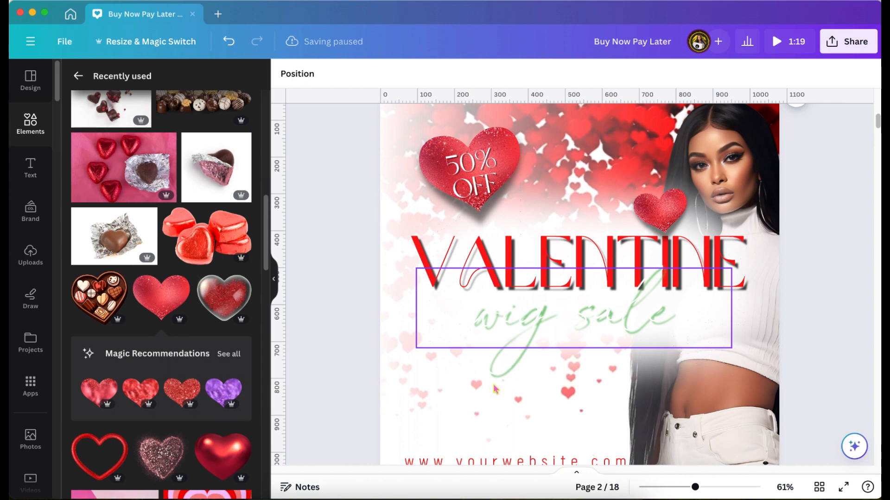
Shrink the small heart beside the model slightly, keeping it just above the "VALENTINE" title.
click(658, 213)
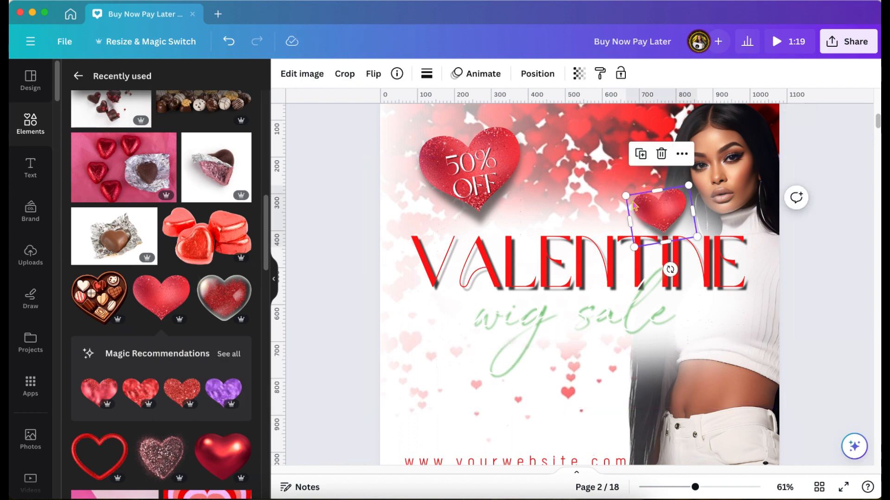
drag(626, 193, 636, 202)
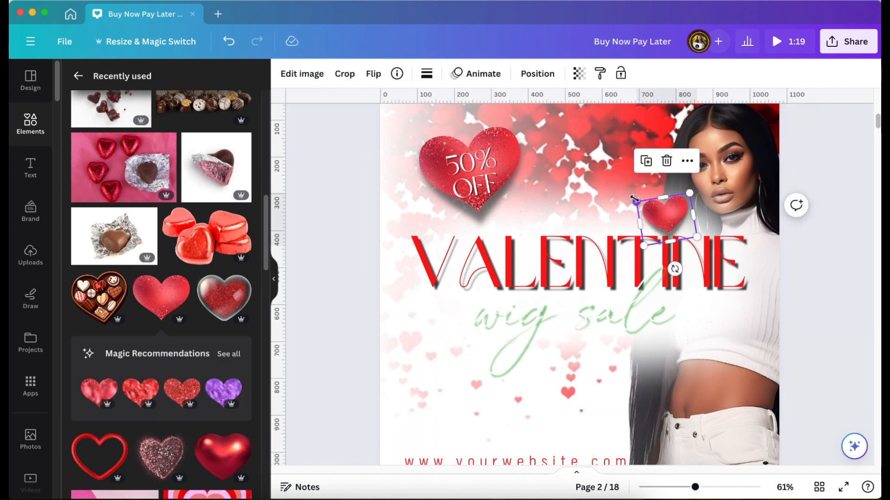
click(864, 233)
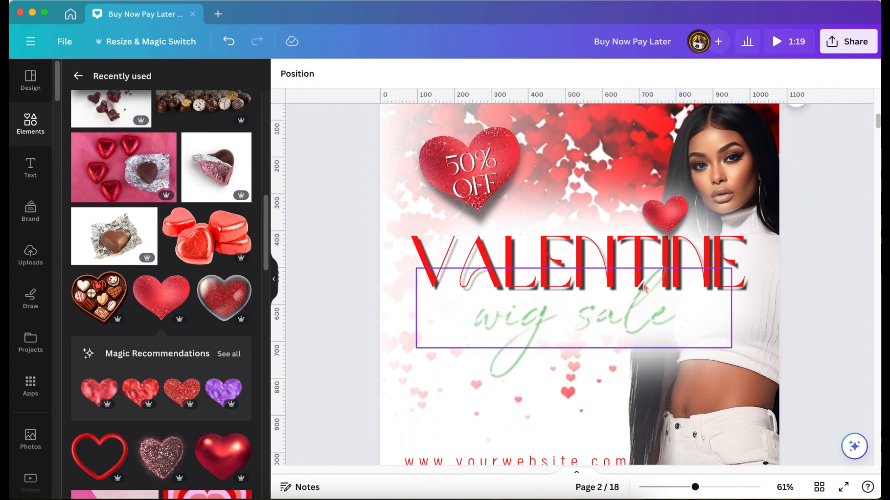
click(598, 316)
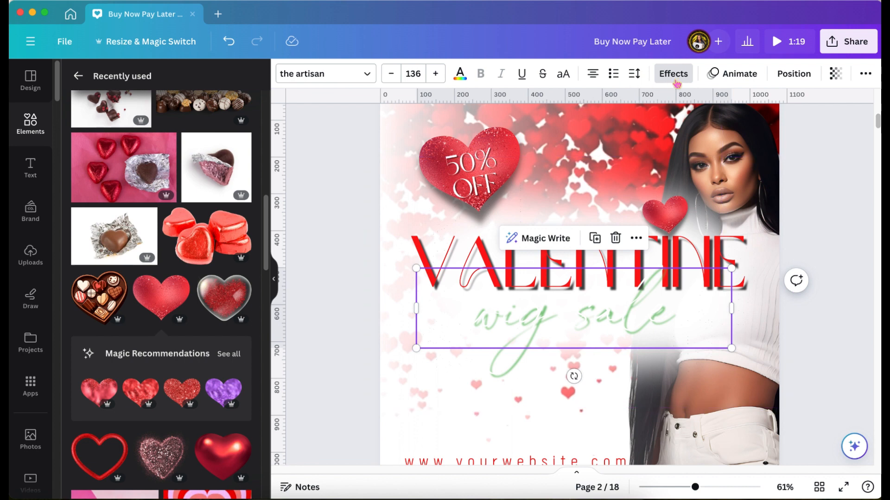
click(791, 76)
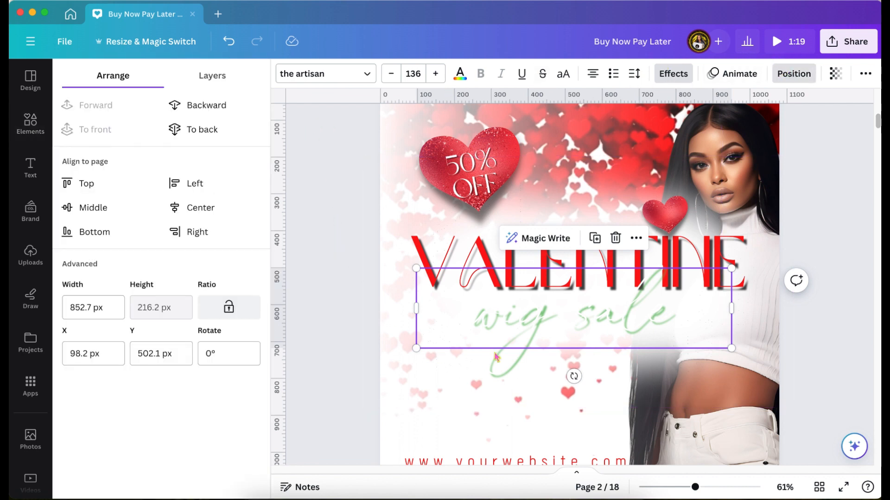
scroll(508, 301, up, 8)
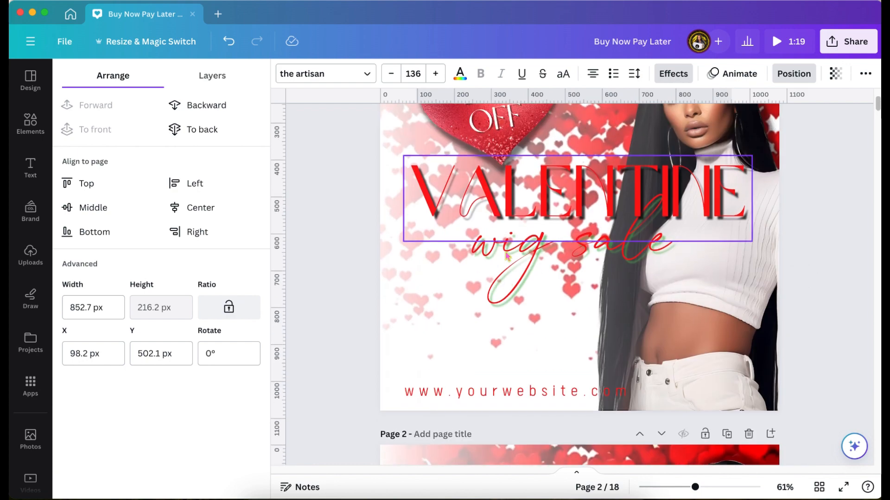
scroll(506, 256, down, 8)
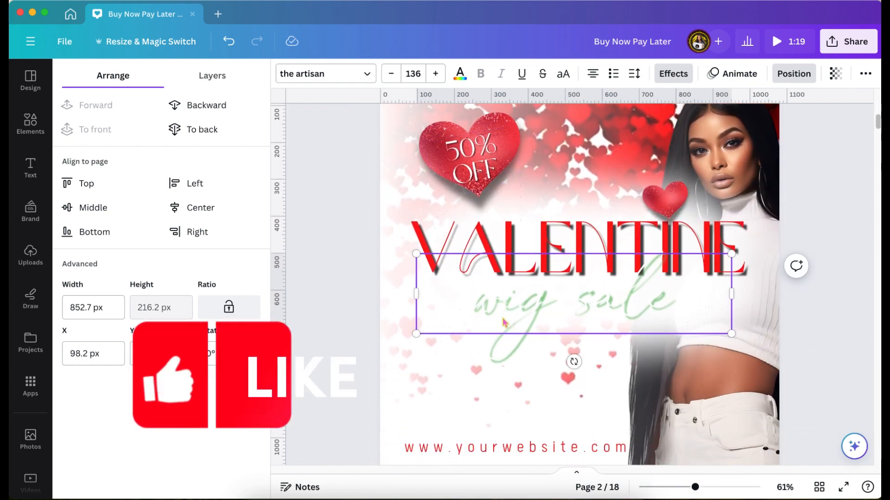
double_click(502, 317)
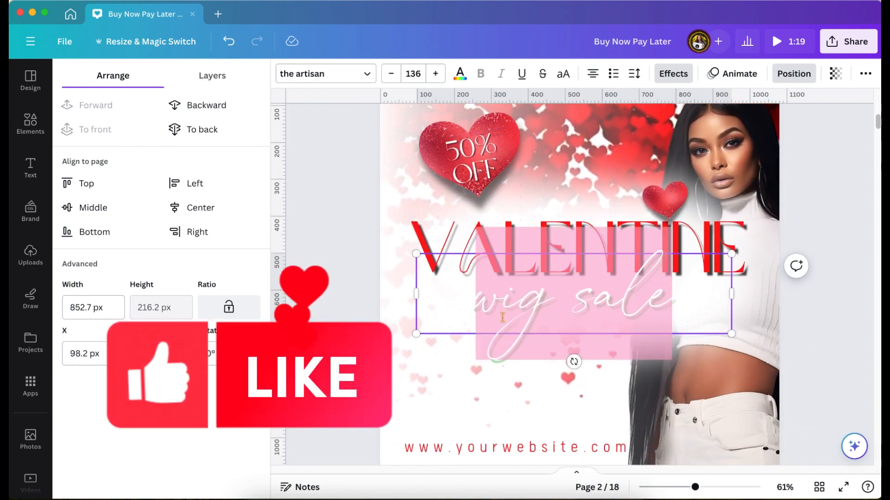
click(332, 289)
Change the "wig sale" script on page 2 to the dark red document colour.
click(505, 333)
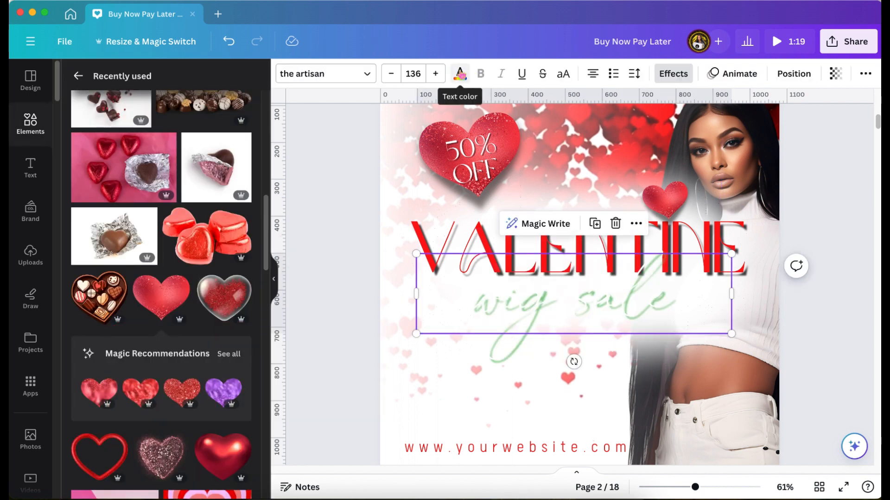
click(460, 74)
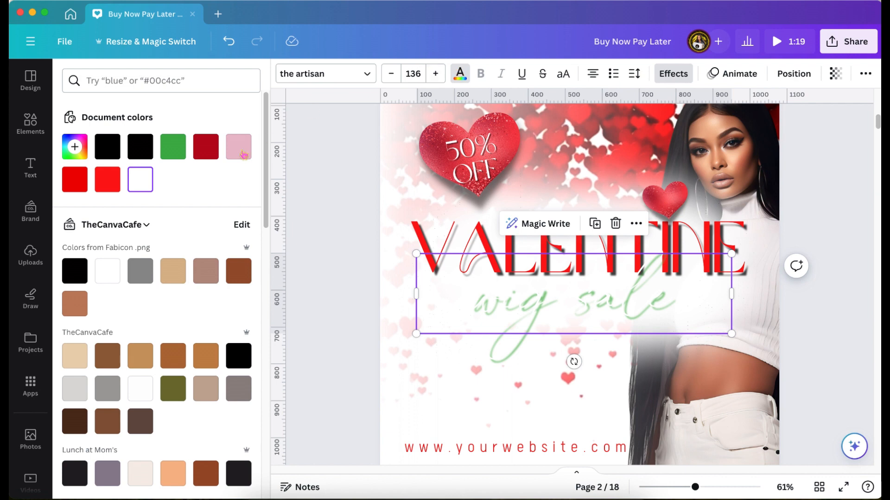
click(206, 148)
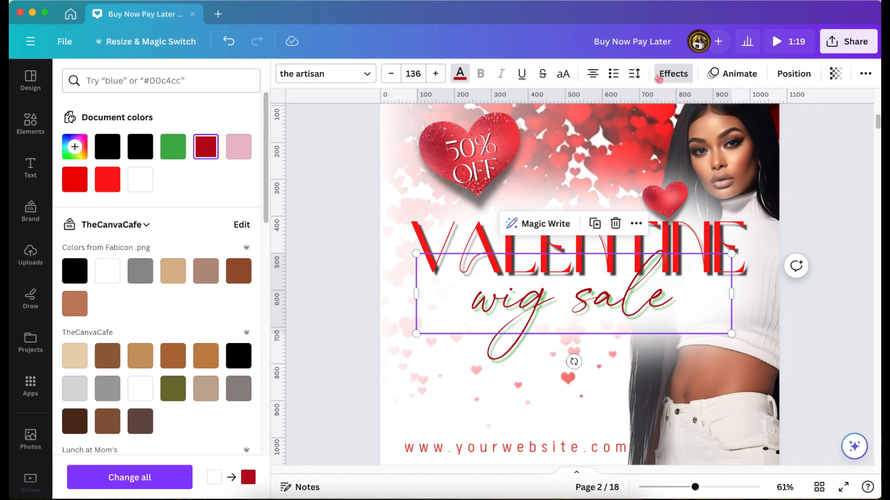
Set the transparency of the "wig sale" script's green shadow to 97.
click(676, 74)
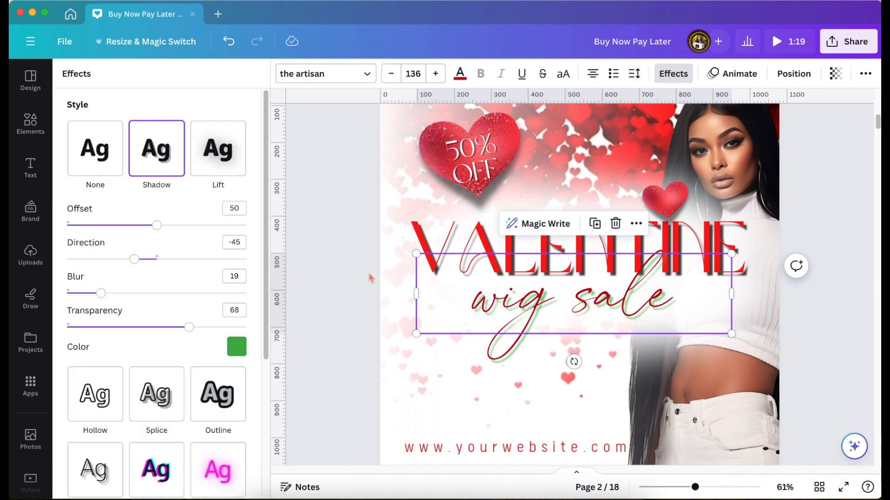
click(236, 347)
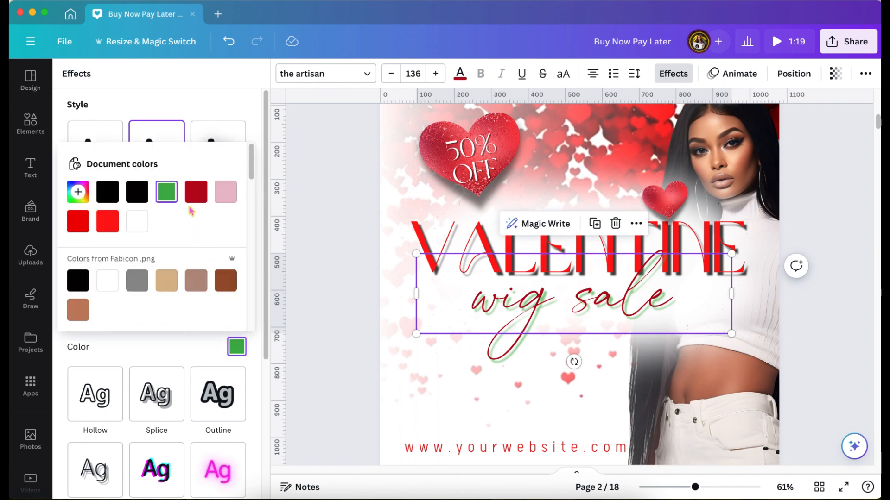
click(223, 110)
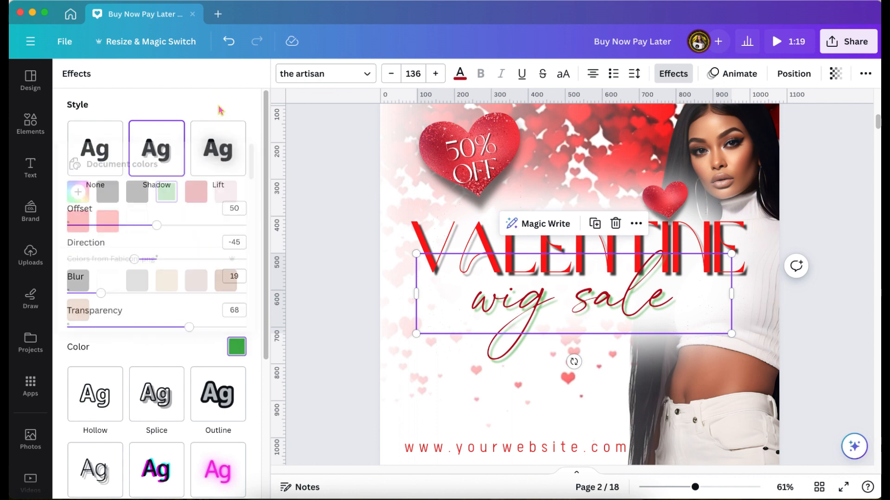
drag(193, 331, 242, 328)
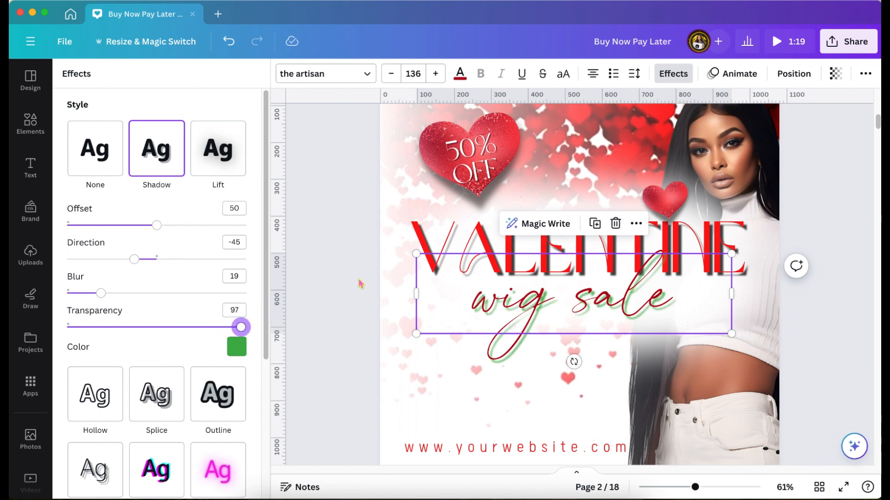
scroll(361, 284, up, 1)
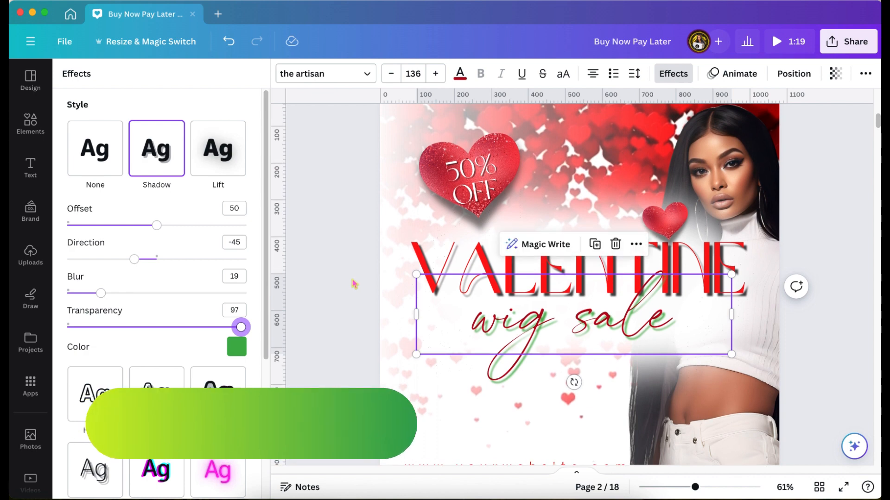
Enlarge the glittery heart behind "50% OFF" on page 2 and nudge the text up slightly to centre it in the heart.
click(354, 284)
scroll(354, 283, down, 3)
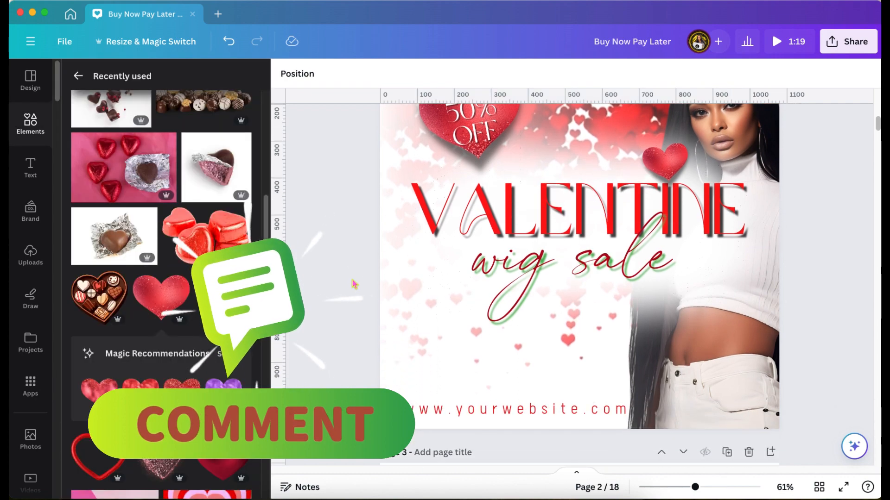
scroll(353, 283, up, 4)
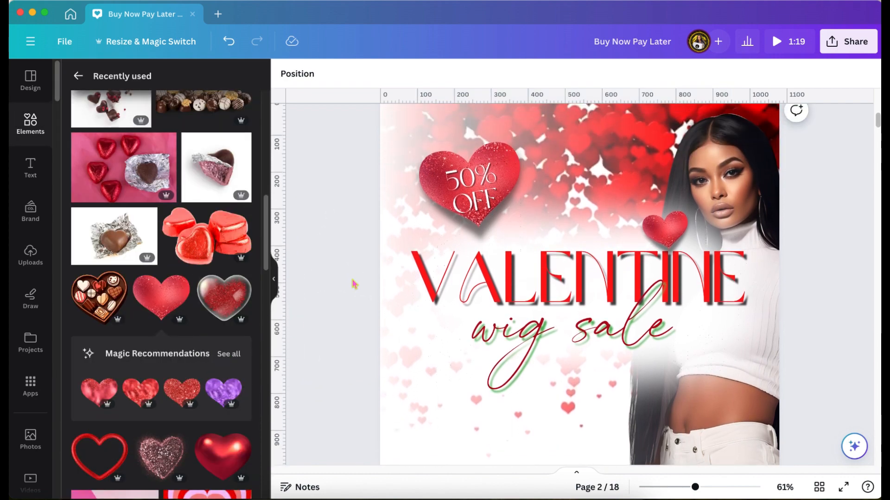
scroll(353, 283, up, 8)
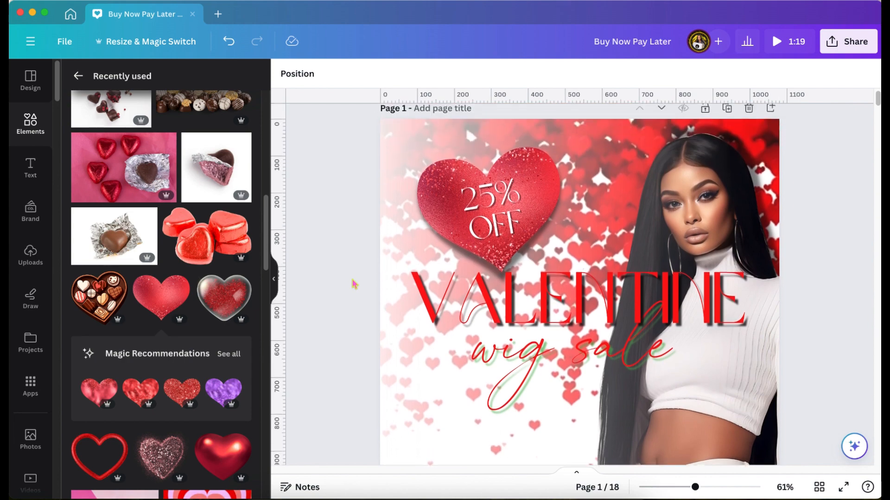
scroll(353, 284, down, 5)
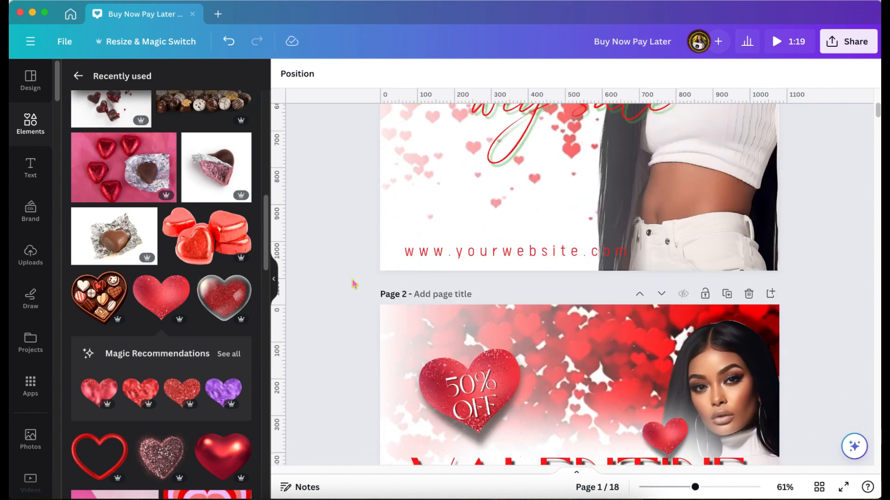
scroll(353, 284, down, 3)
click(436, 248)
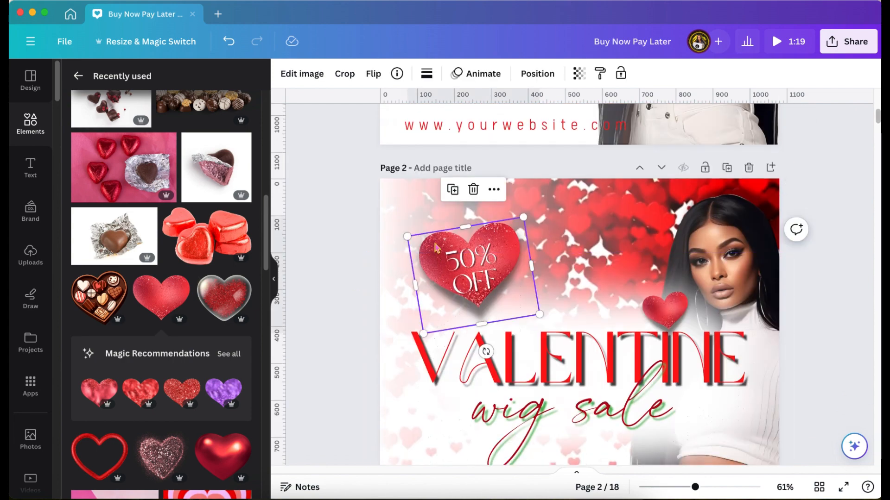
mouse_move(402, 231)
mouse_down()
mouse_move(392, 215)
mouse_move(386, 224)
mouse_up()
drag(520, 302, 529, 312)
click(478, 269)
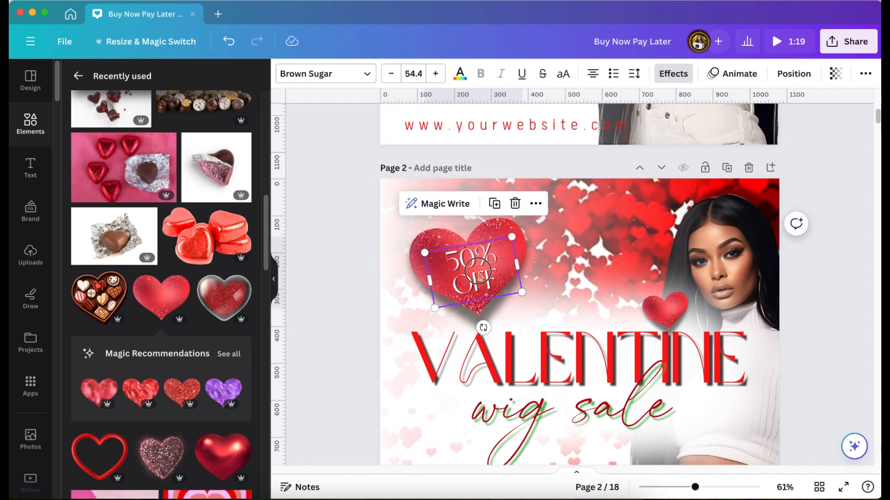
drag(478, 269, 477, 267)
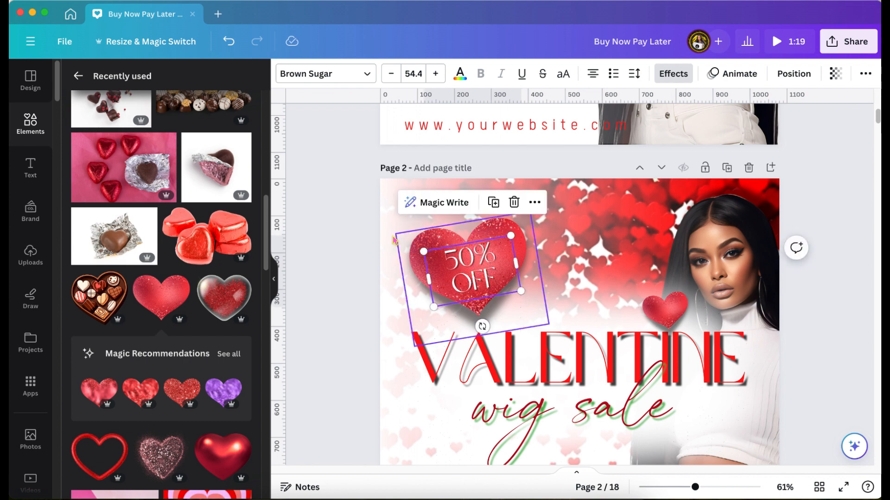
click(362, 239)
Zoom out to 53% and review the whole page 2 flyer, from the 50% OFF heart down to the website line.
scroll(362, 239, down, 3)
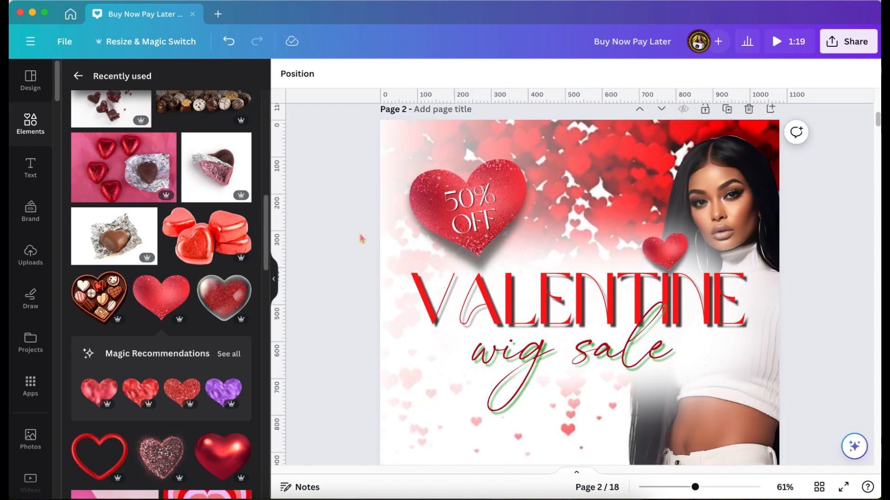
scroll(361, 238, down, 1)
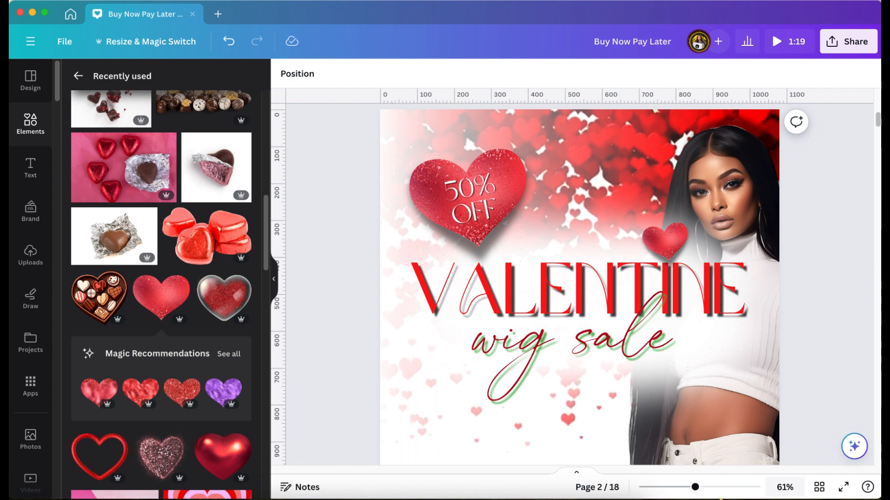
drag(695, 487, 690, 487)
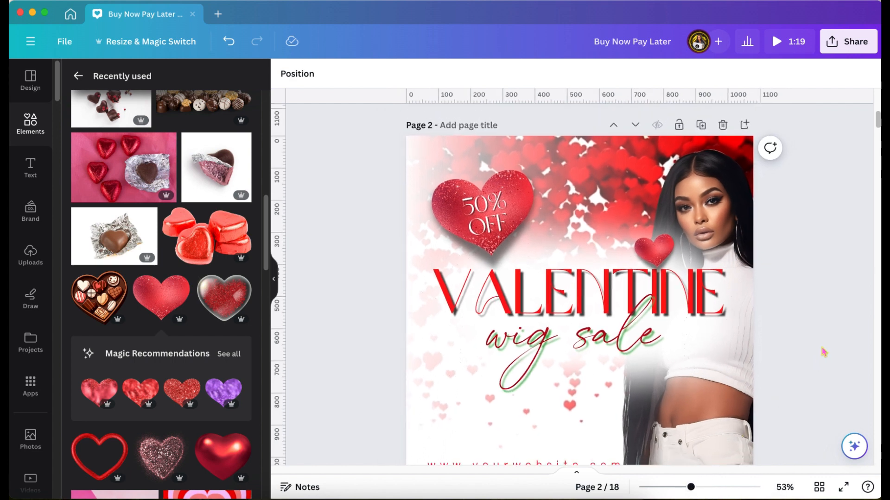
scroll(824, 352, down, 3)
scroll(823, 353, up, 1)
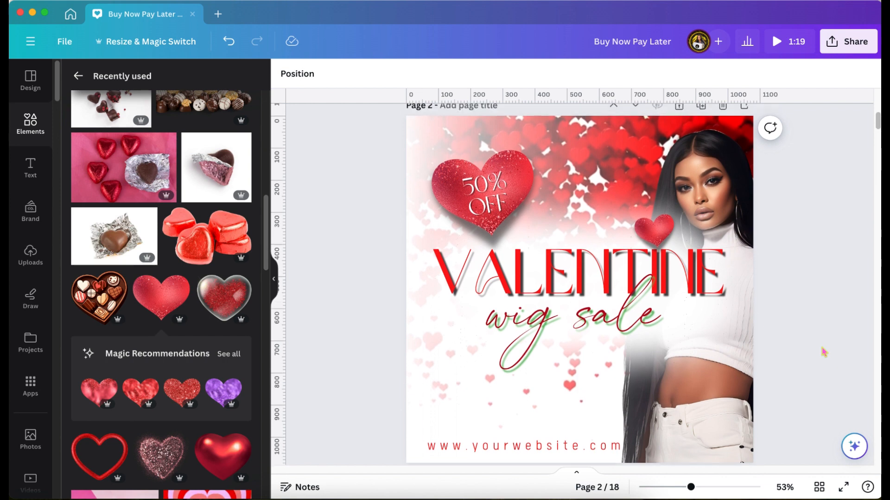